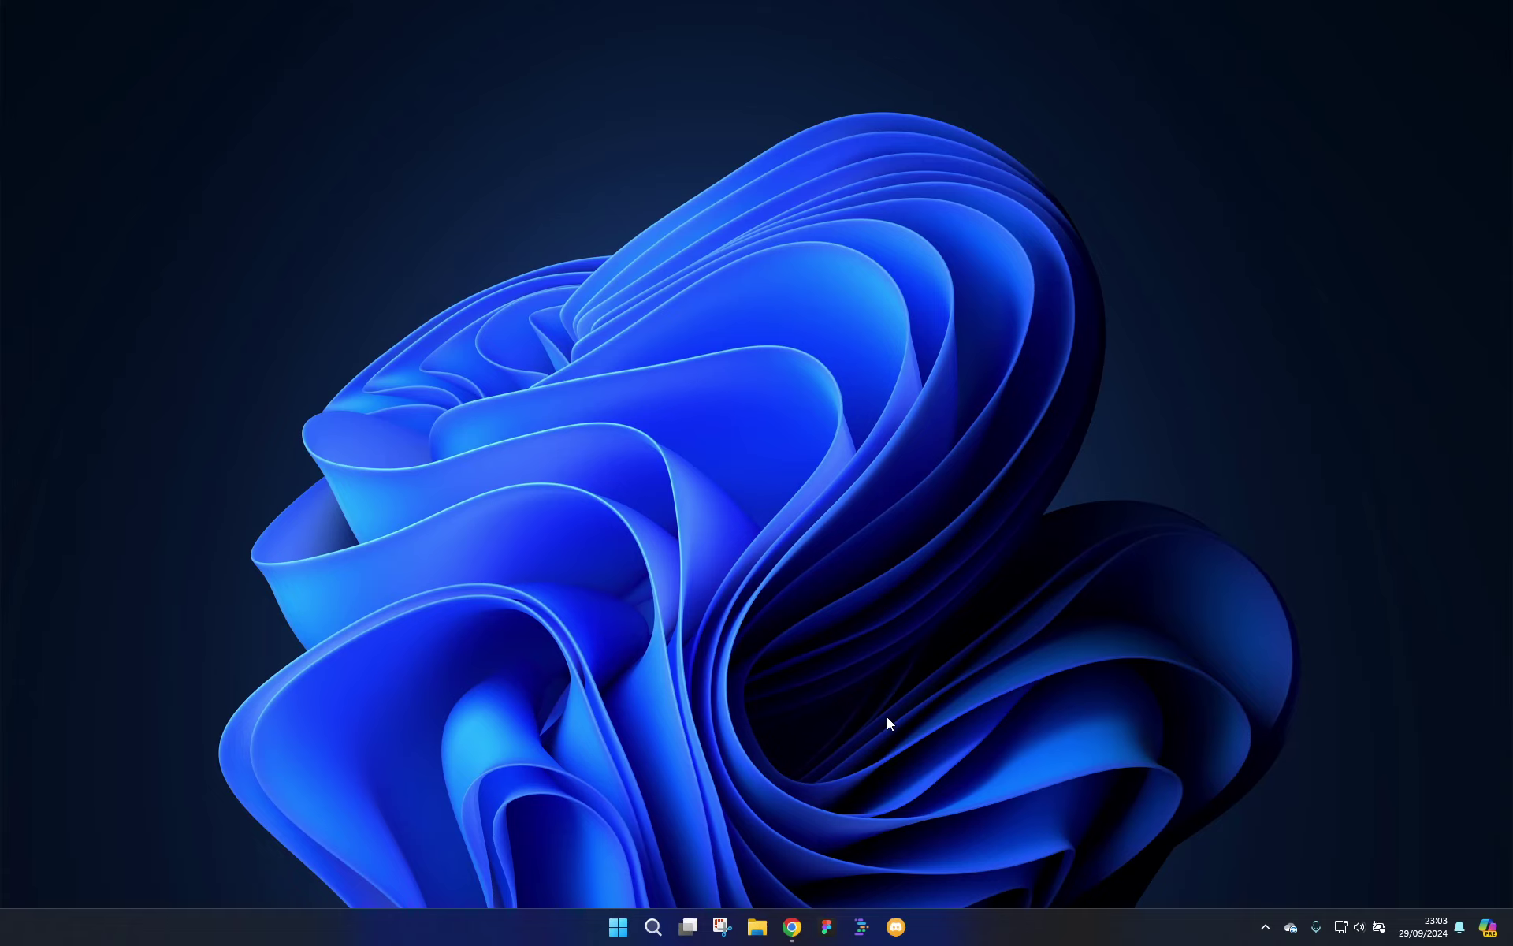
key("alt+Tab")
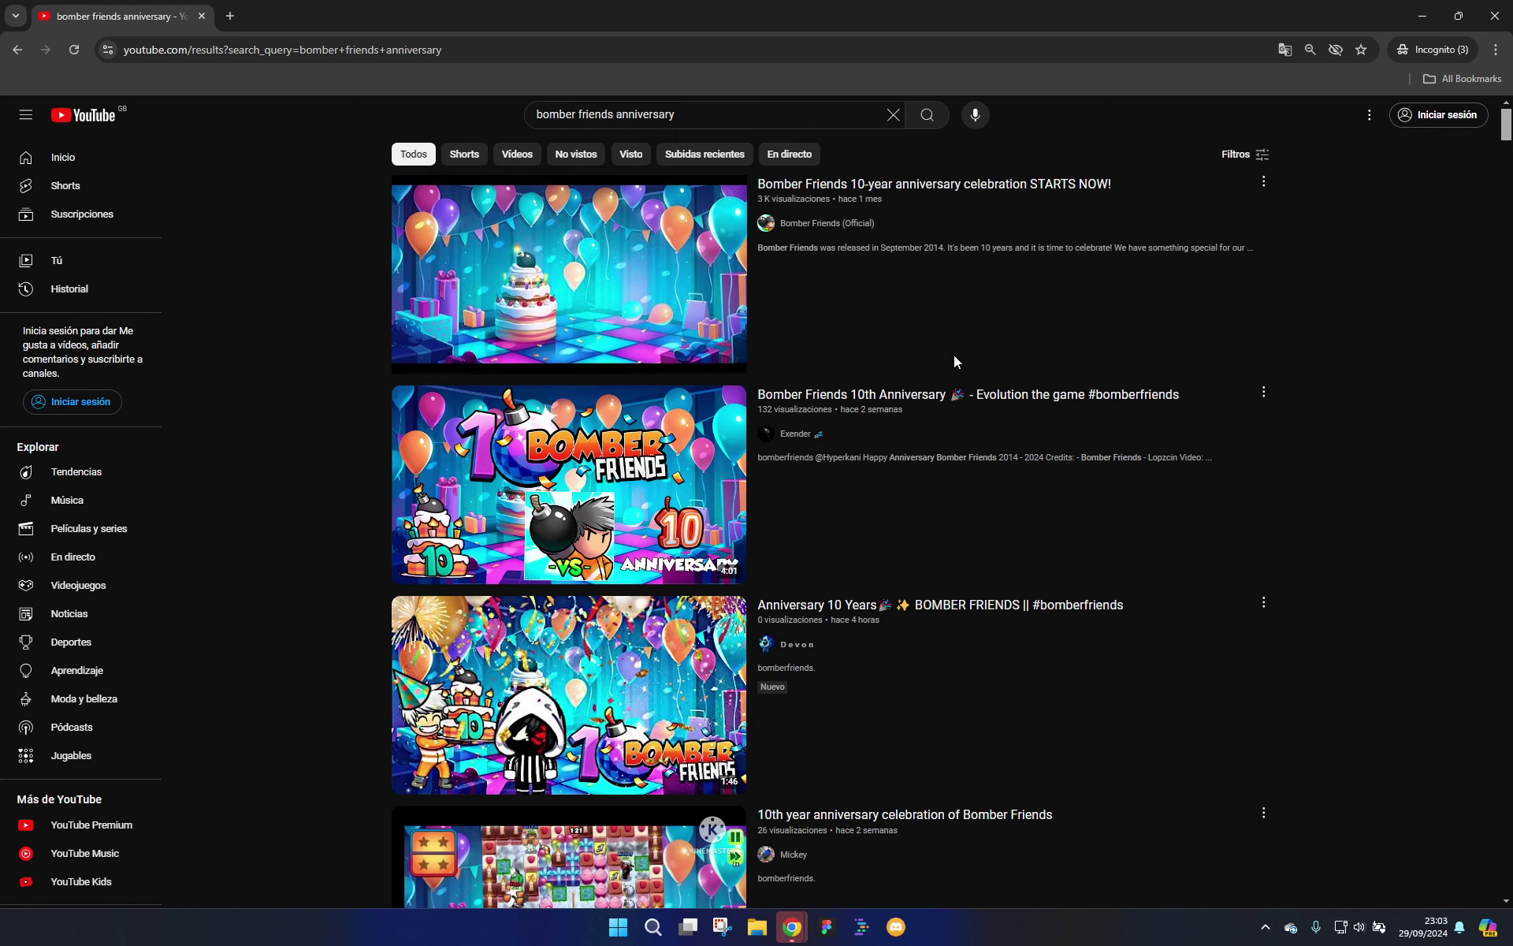
scroll(950, 378, "down", 7)
scroll(950, 404, "down", 20)
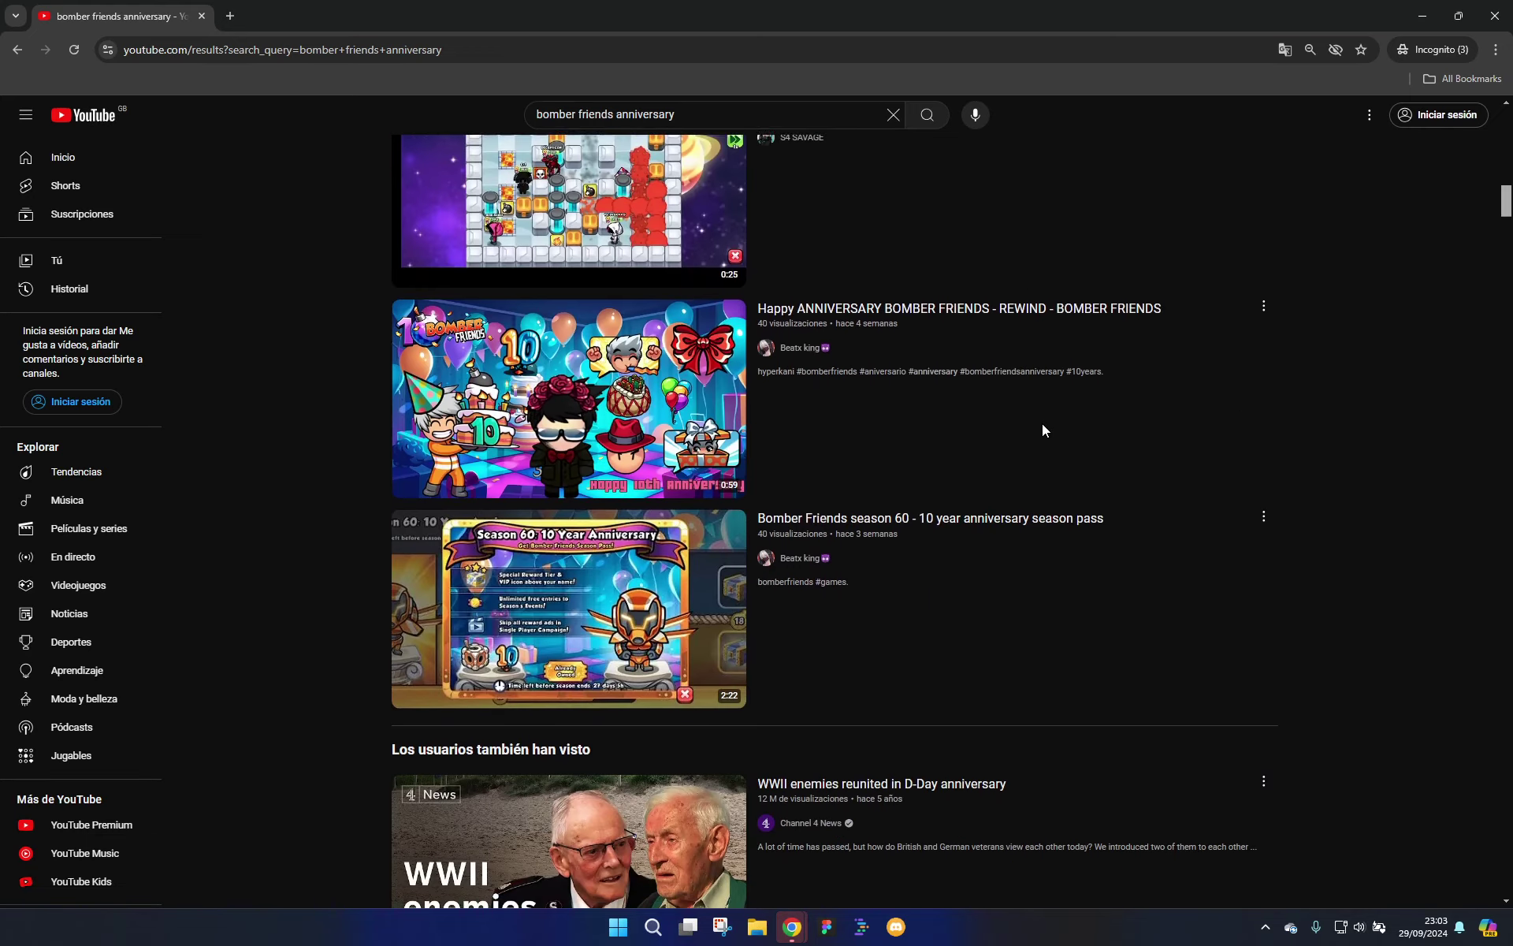
scroll(1038, 437, "down", 20)
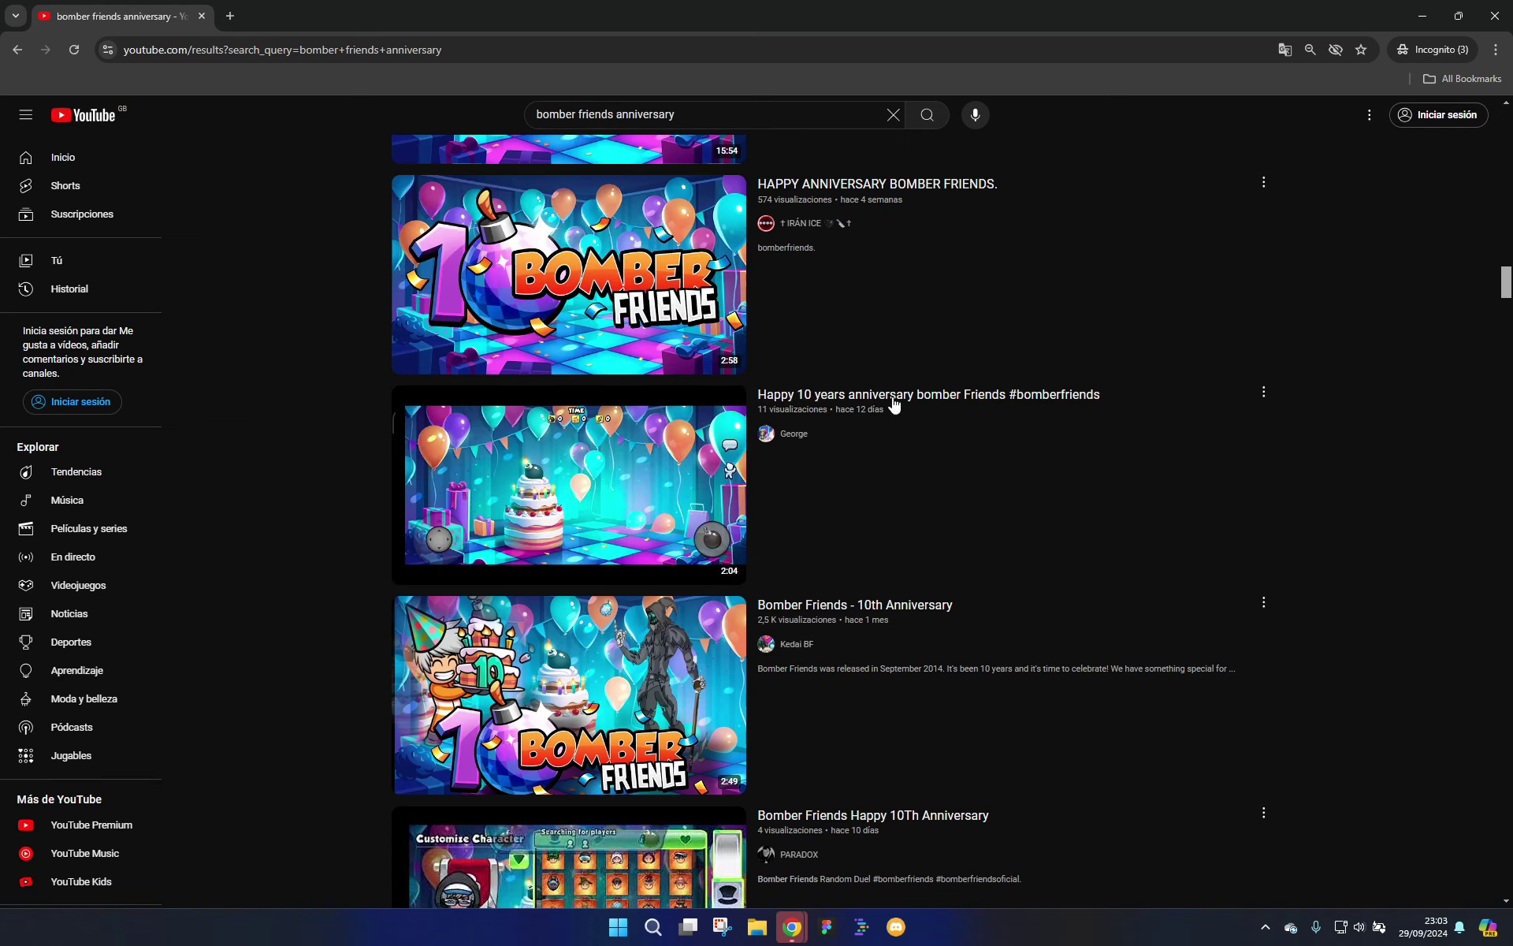
scroll(1025, 493, "down", 3)
scroll(1026, 493, "down", 13)
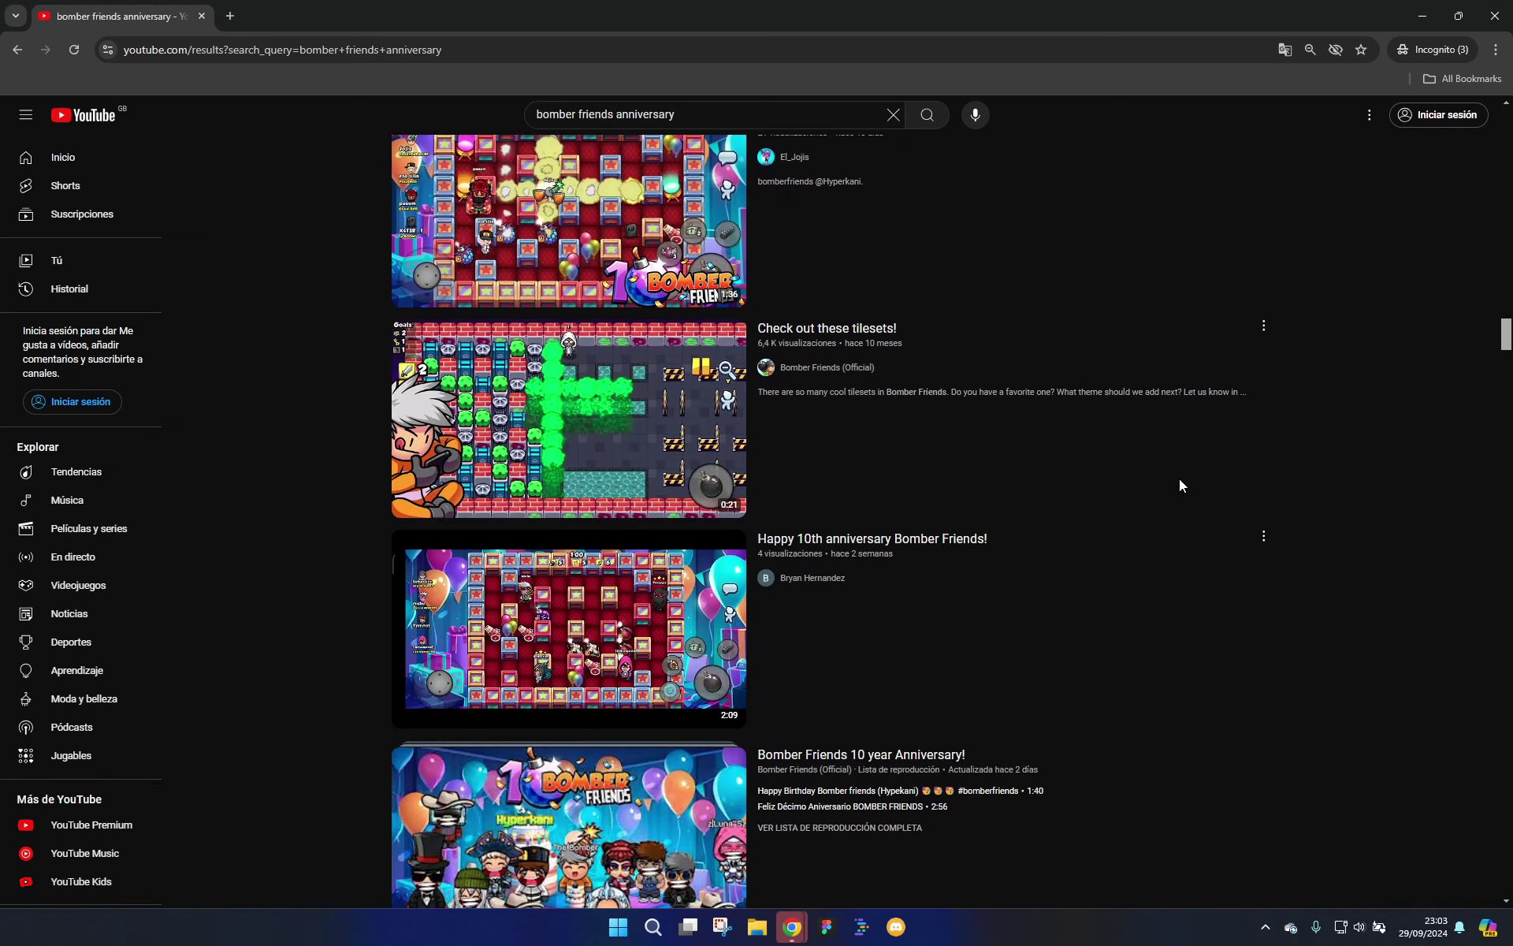
scroll(1189, 471, "down", 2)
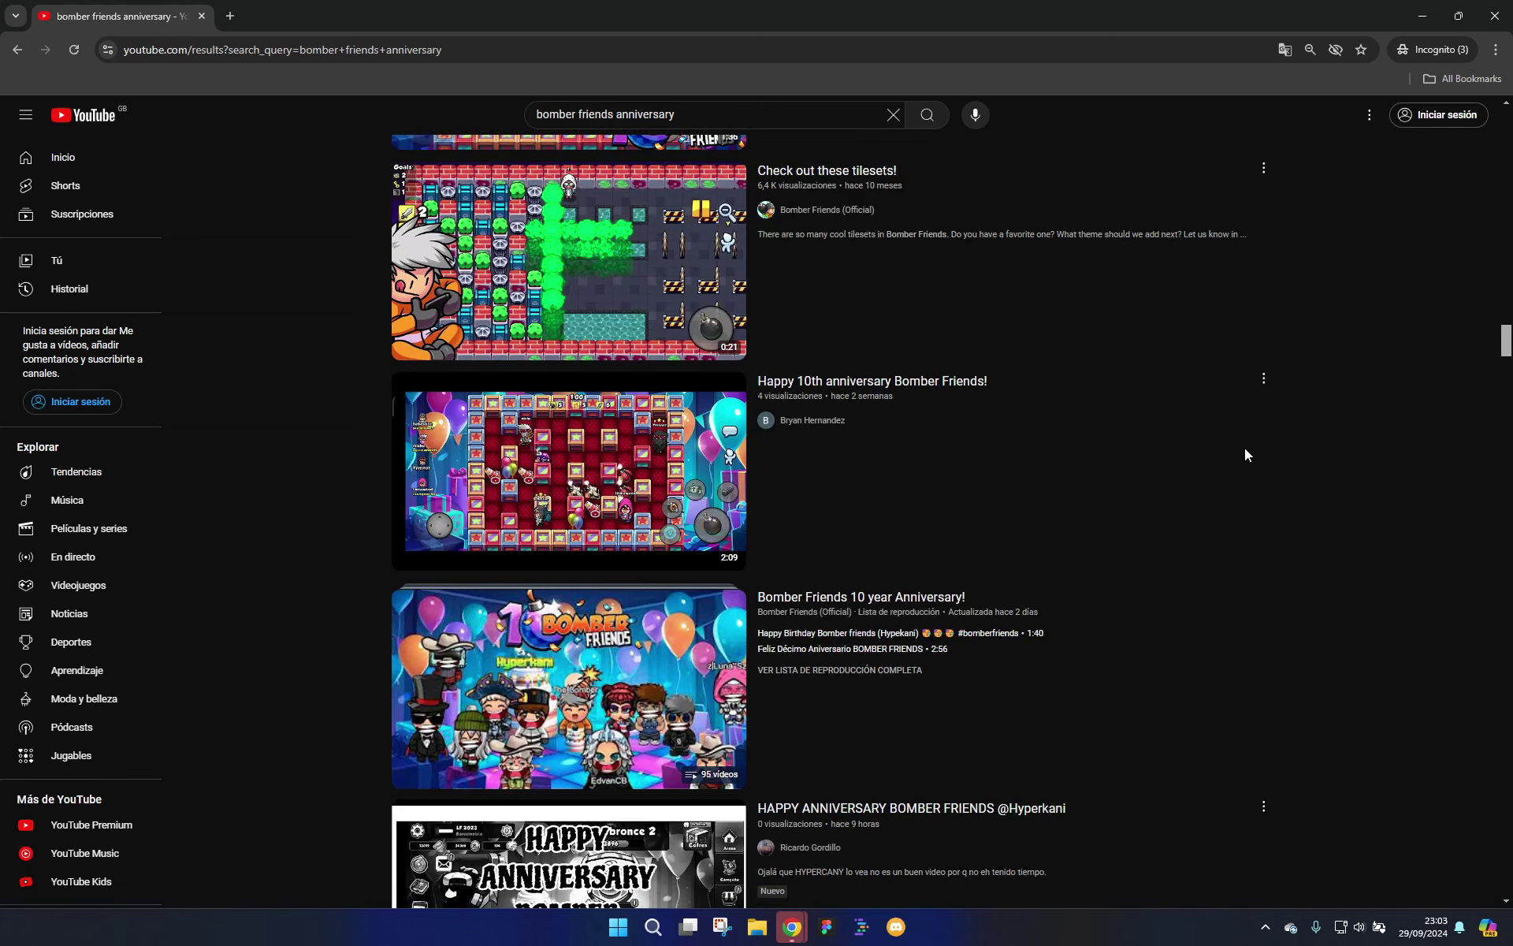
Minimize YouTube and highlight 'Exclusive RED HAT' and the 1m30s minimum video length in the form
left_click(1423, 15)
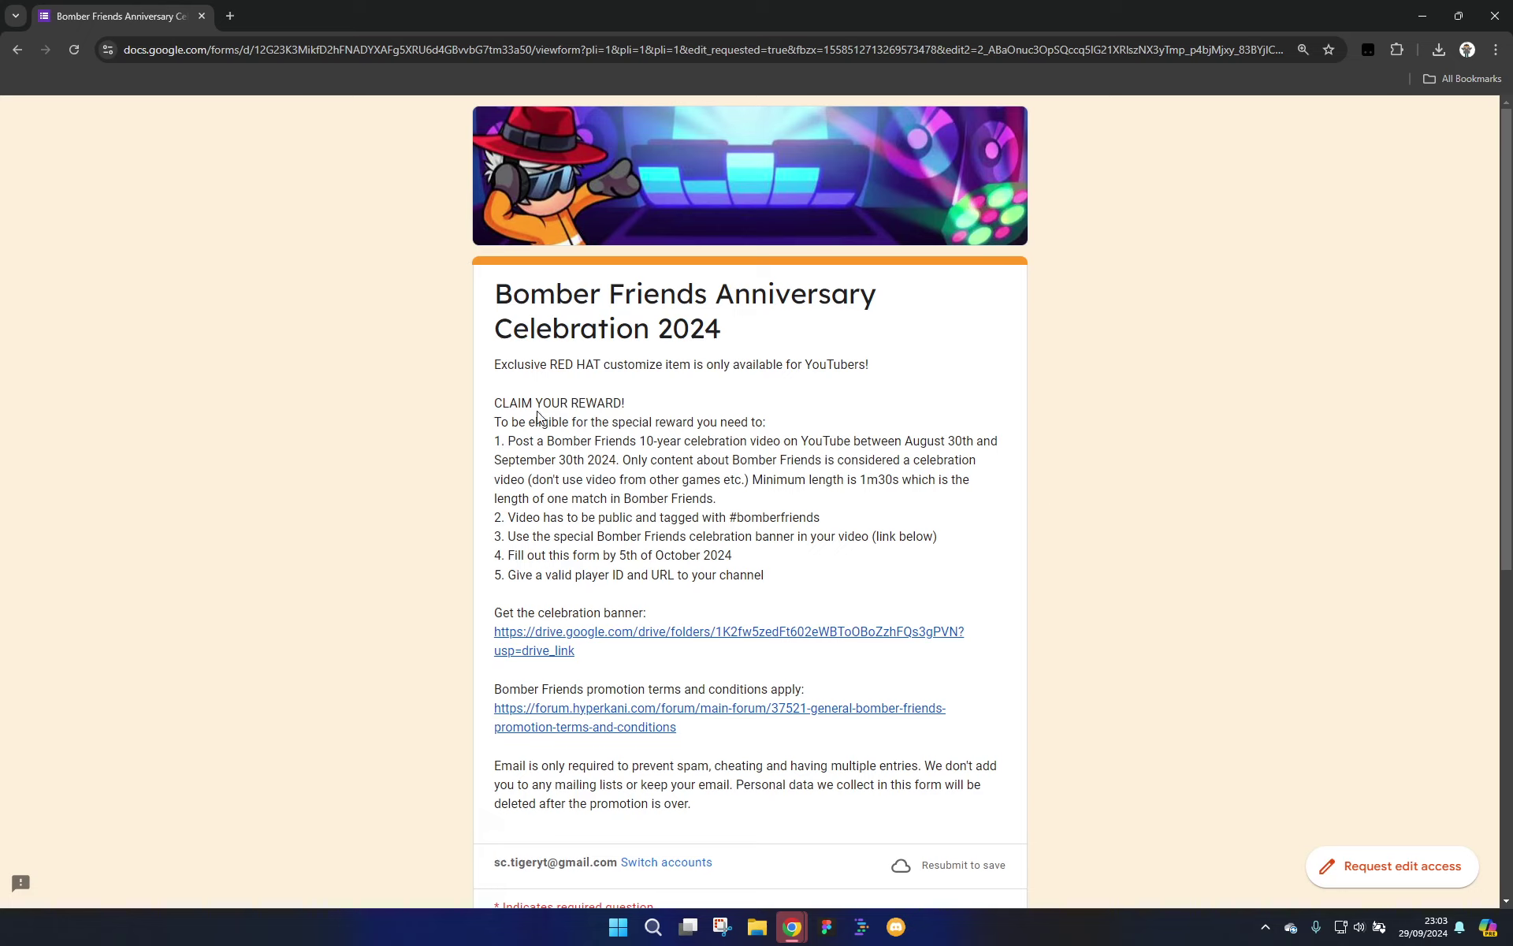
left_click_drag(494, 364, 599, 364)
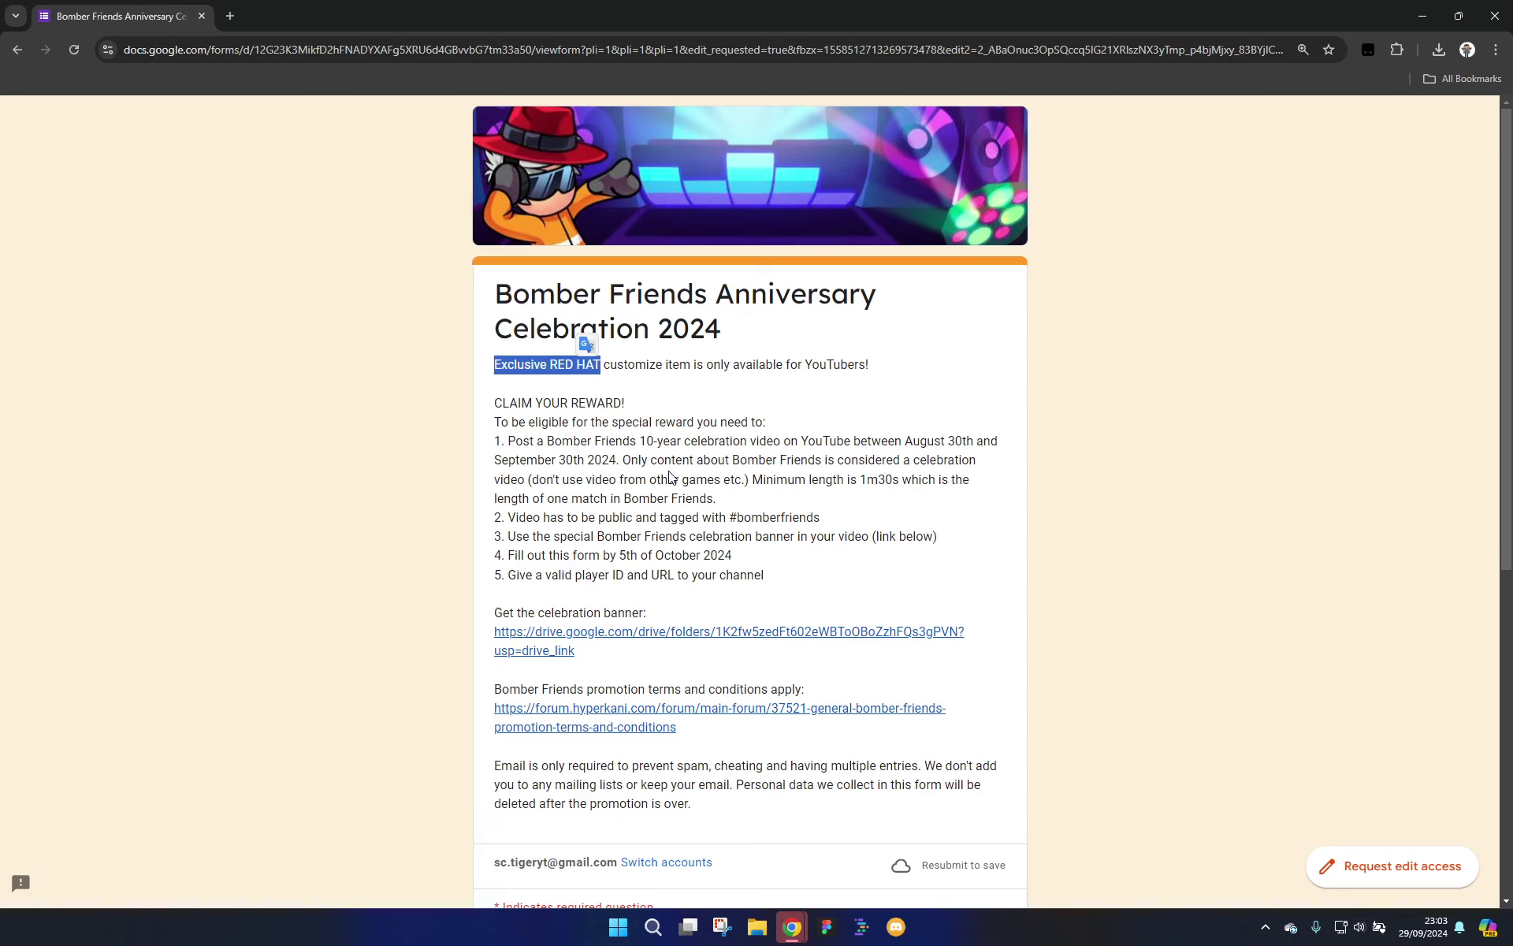
left_click_drag(867, 479, 898, 485)
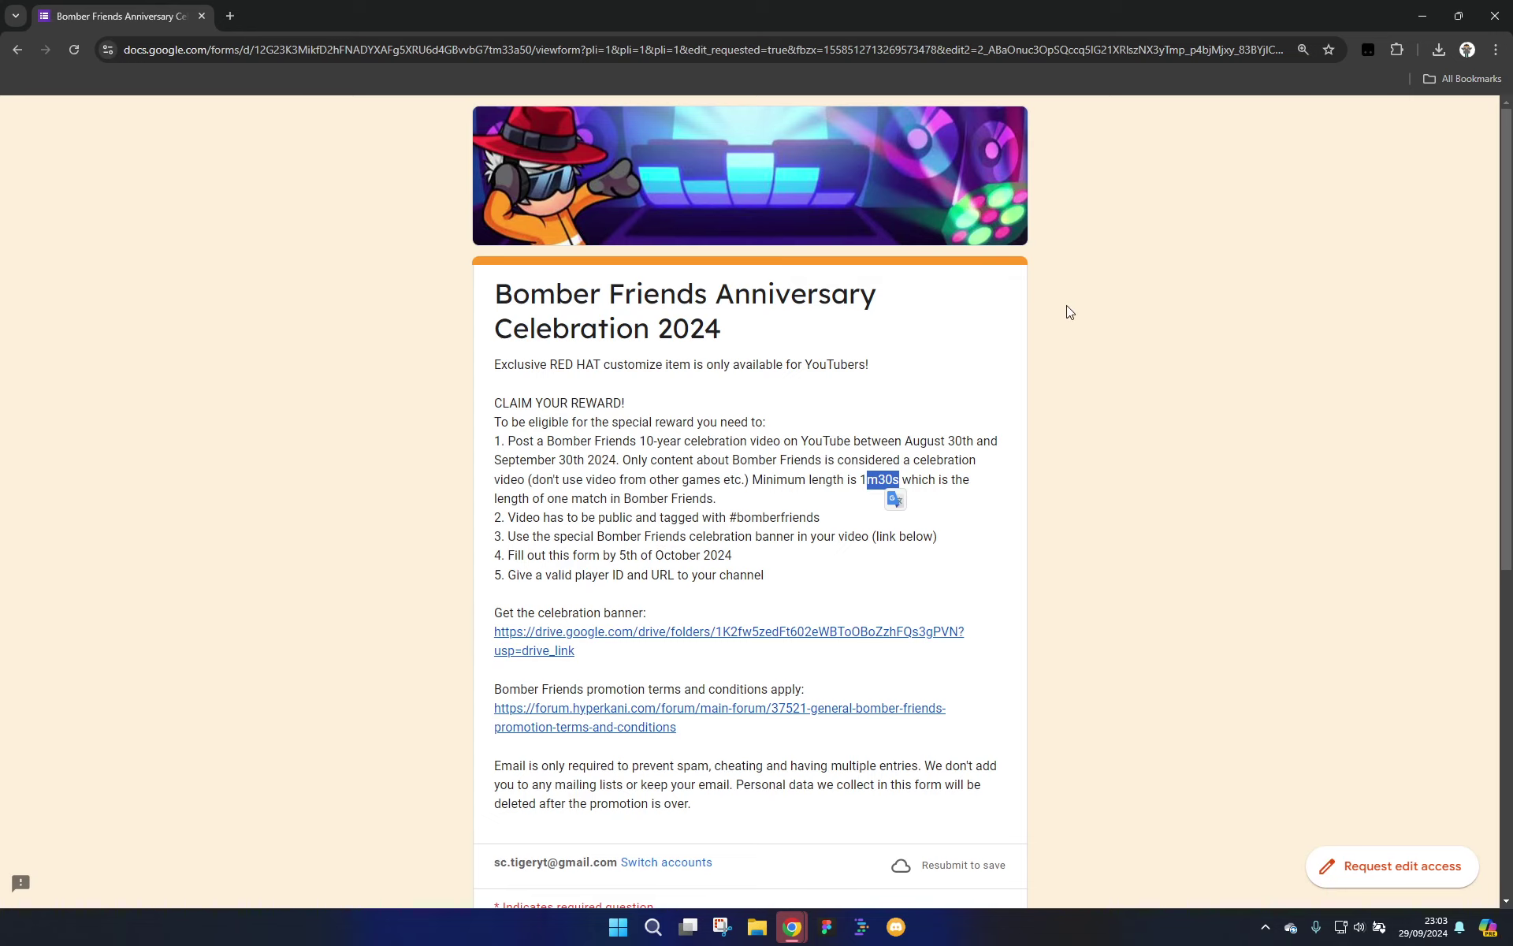
Minimize the form and preview celebration_banner.png in Drive, then close it
left_click(1414, 16)
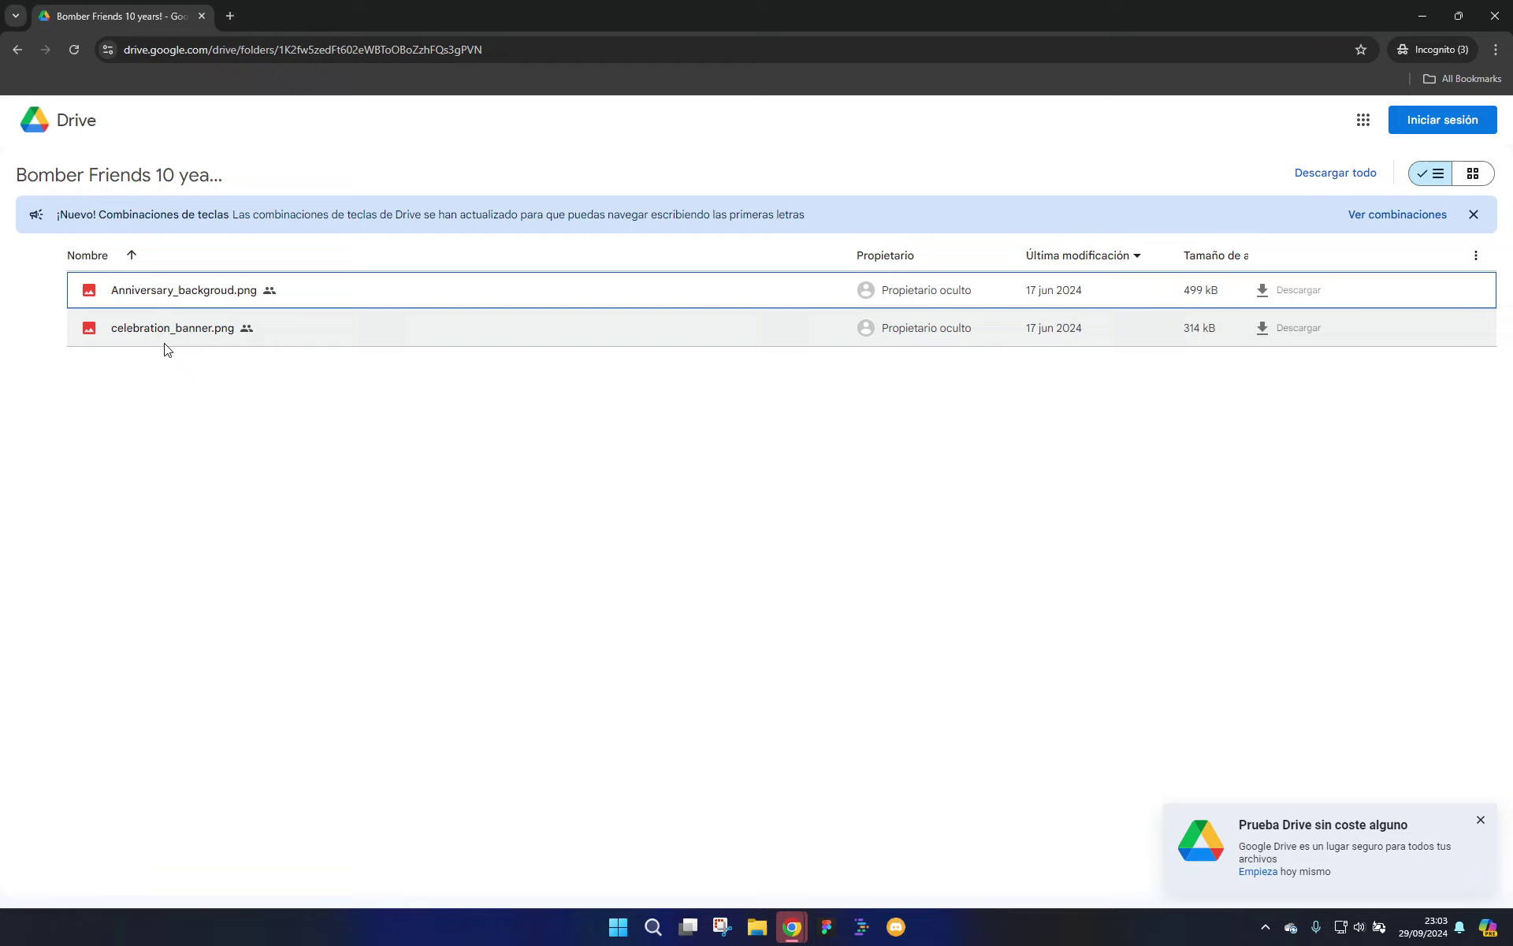
double_click(162, 341)
left_click(574, 250)
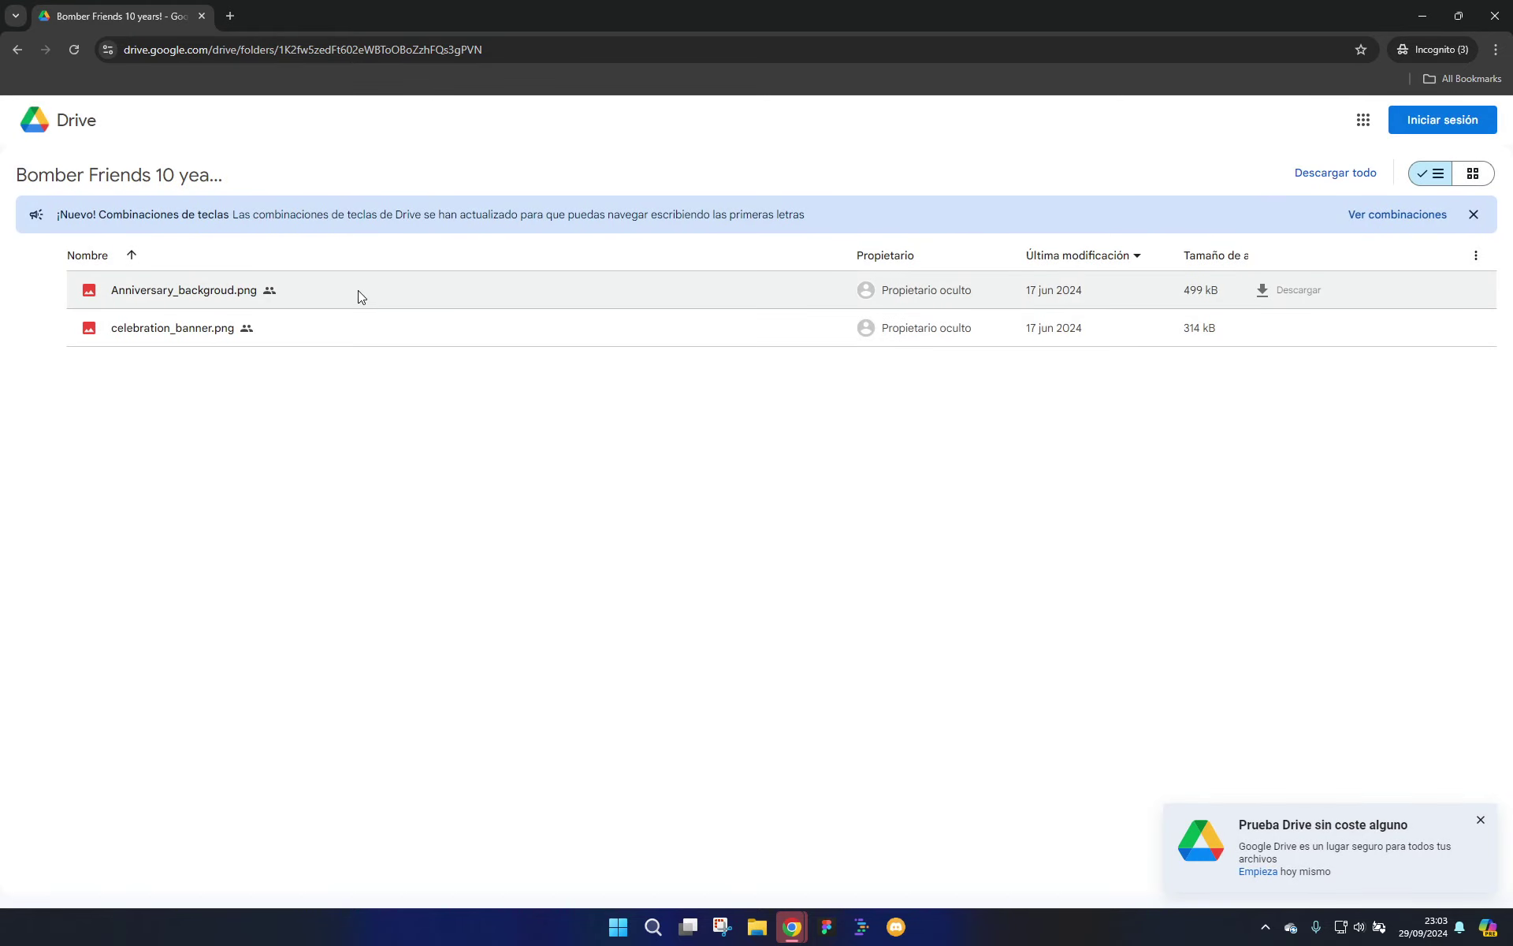
Preview Anniversary_backgroud.png, zooming in and out, then close the preview
double_click(357, 291)
scroll(357, 290, "up", 1)
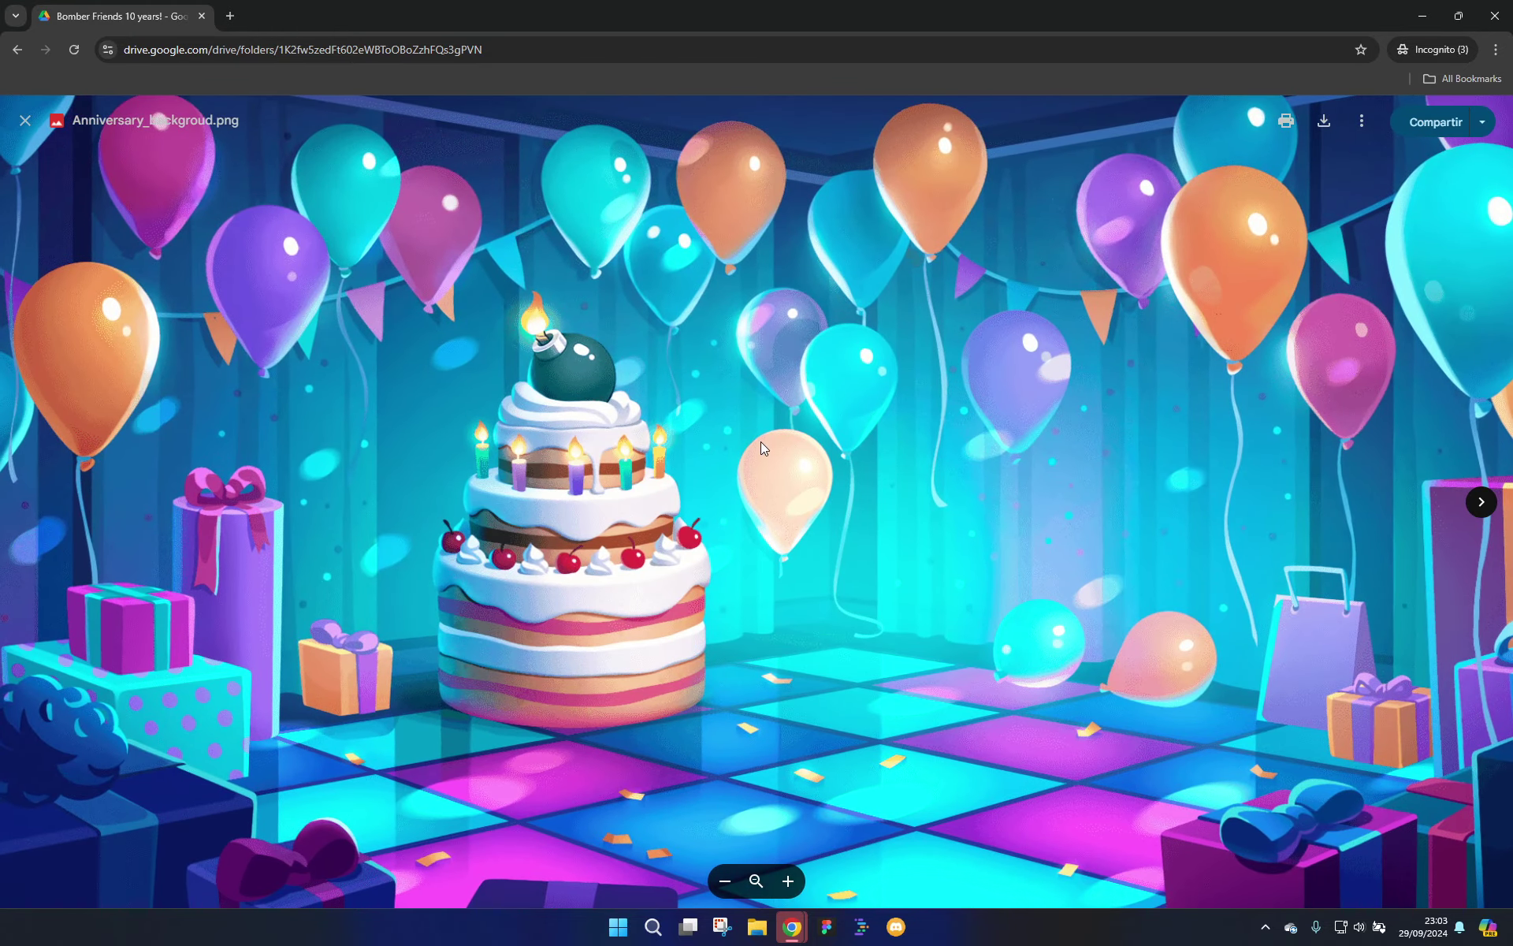
scroll(760, 441, "down", 1)
left_click(68, 285)
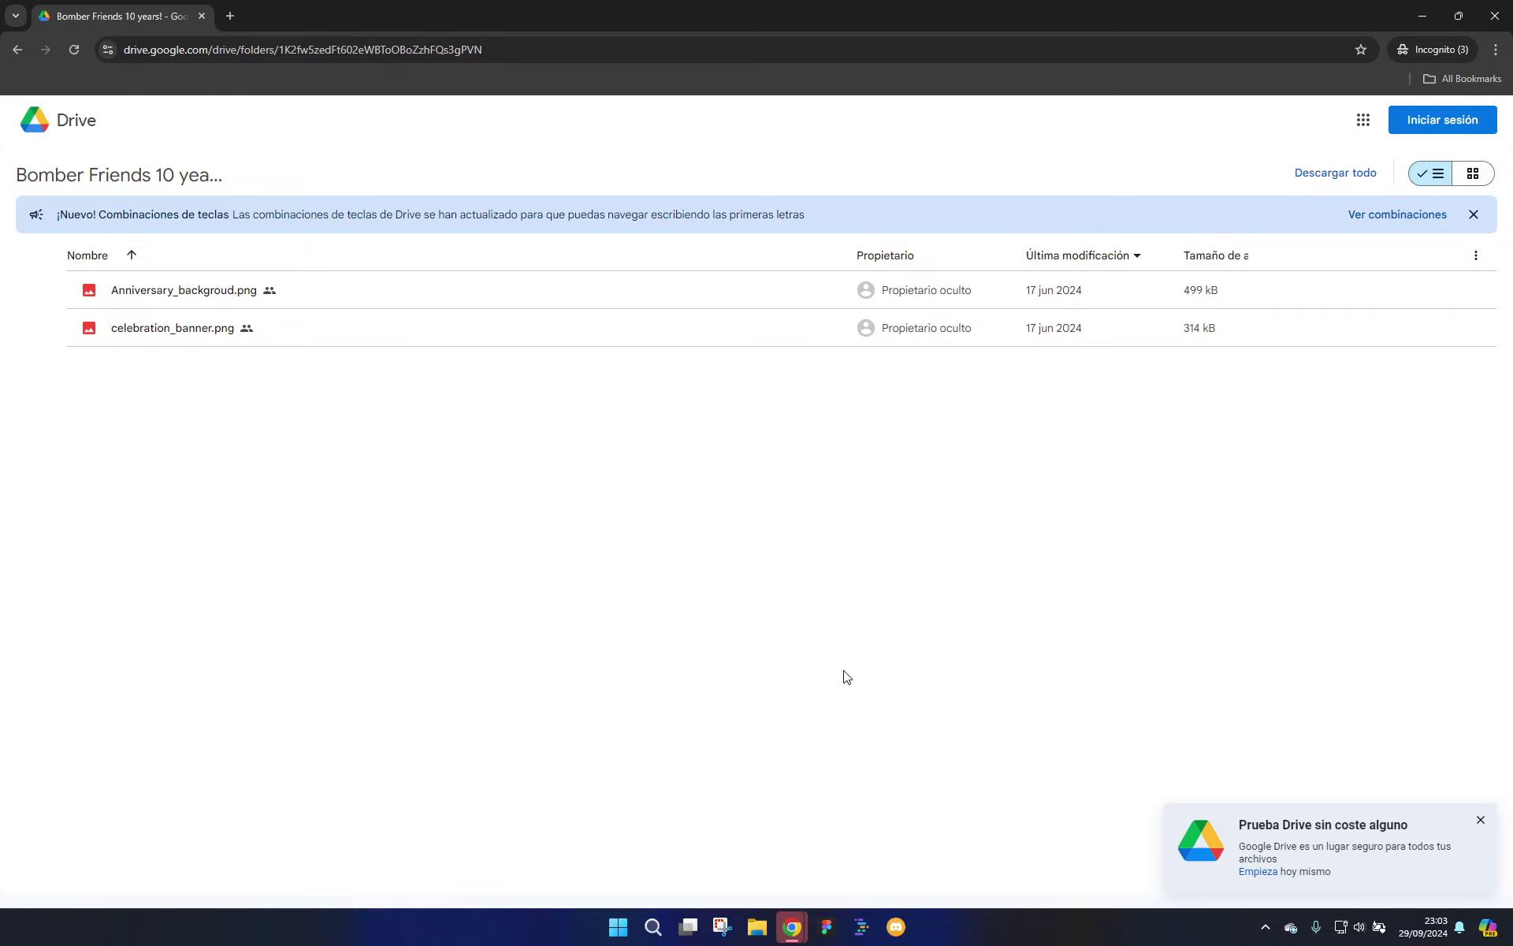
Switch to the YouTube search results window, maximize it and reload the results
key("alt+Tab")
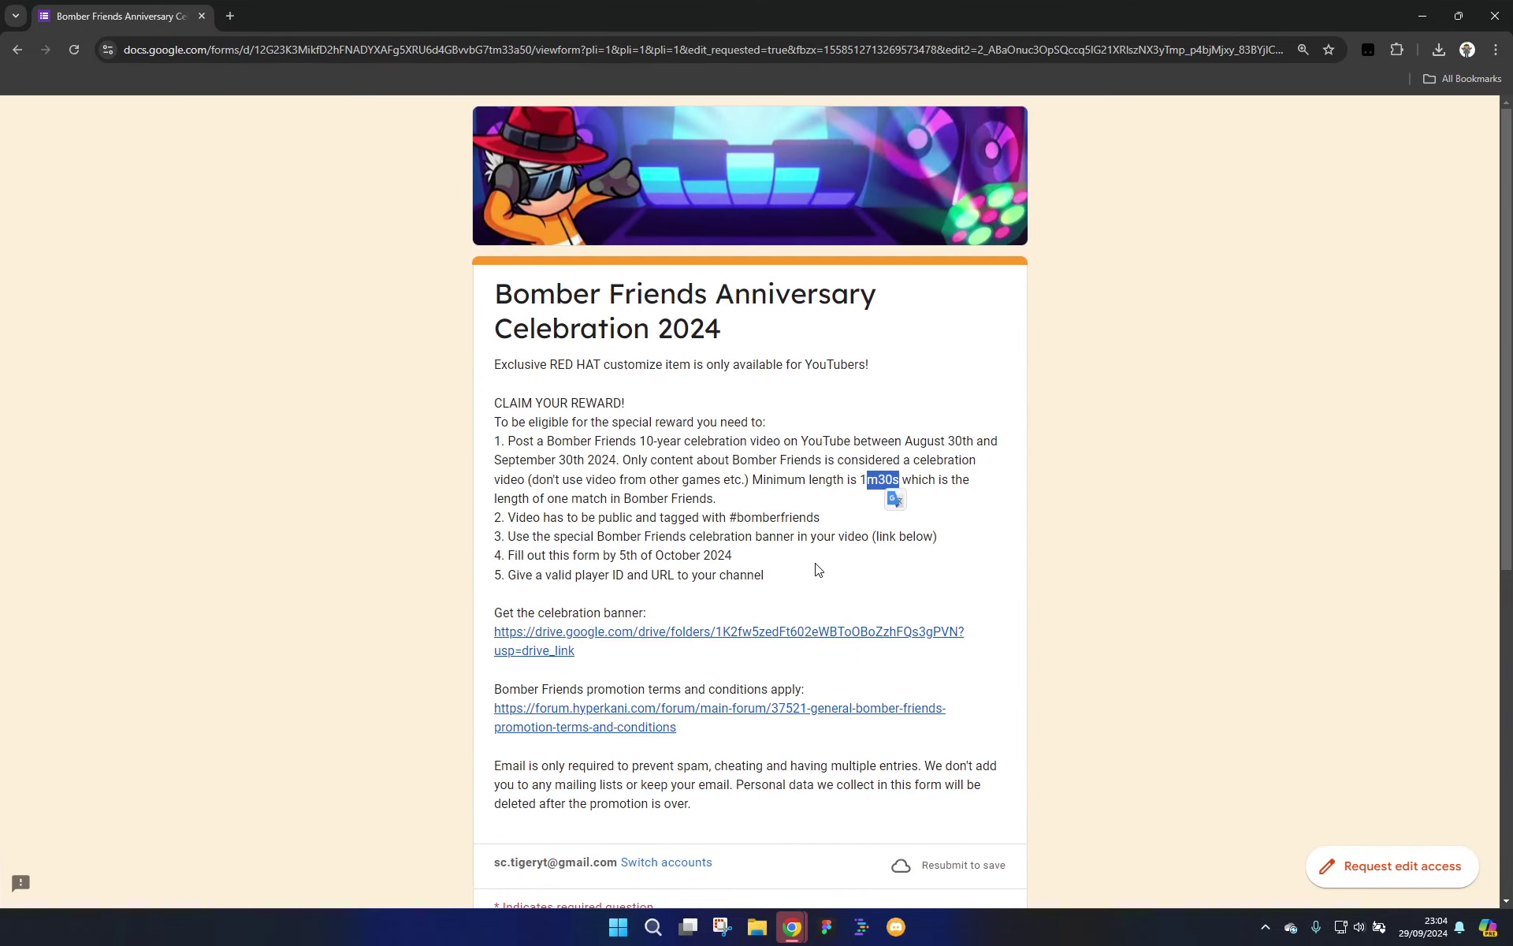
key("alt+Tab")
key("alt+Tab")
key("super+Up")
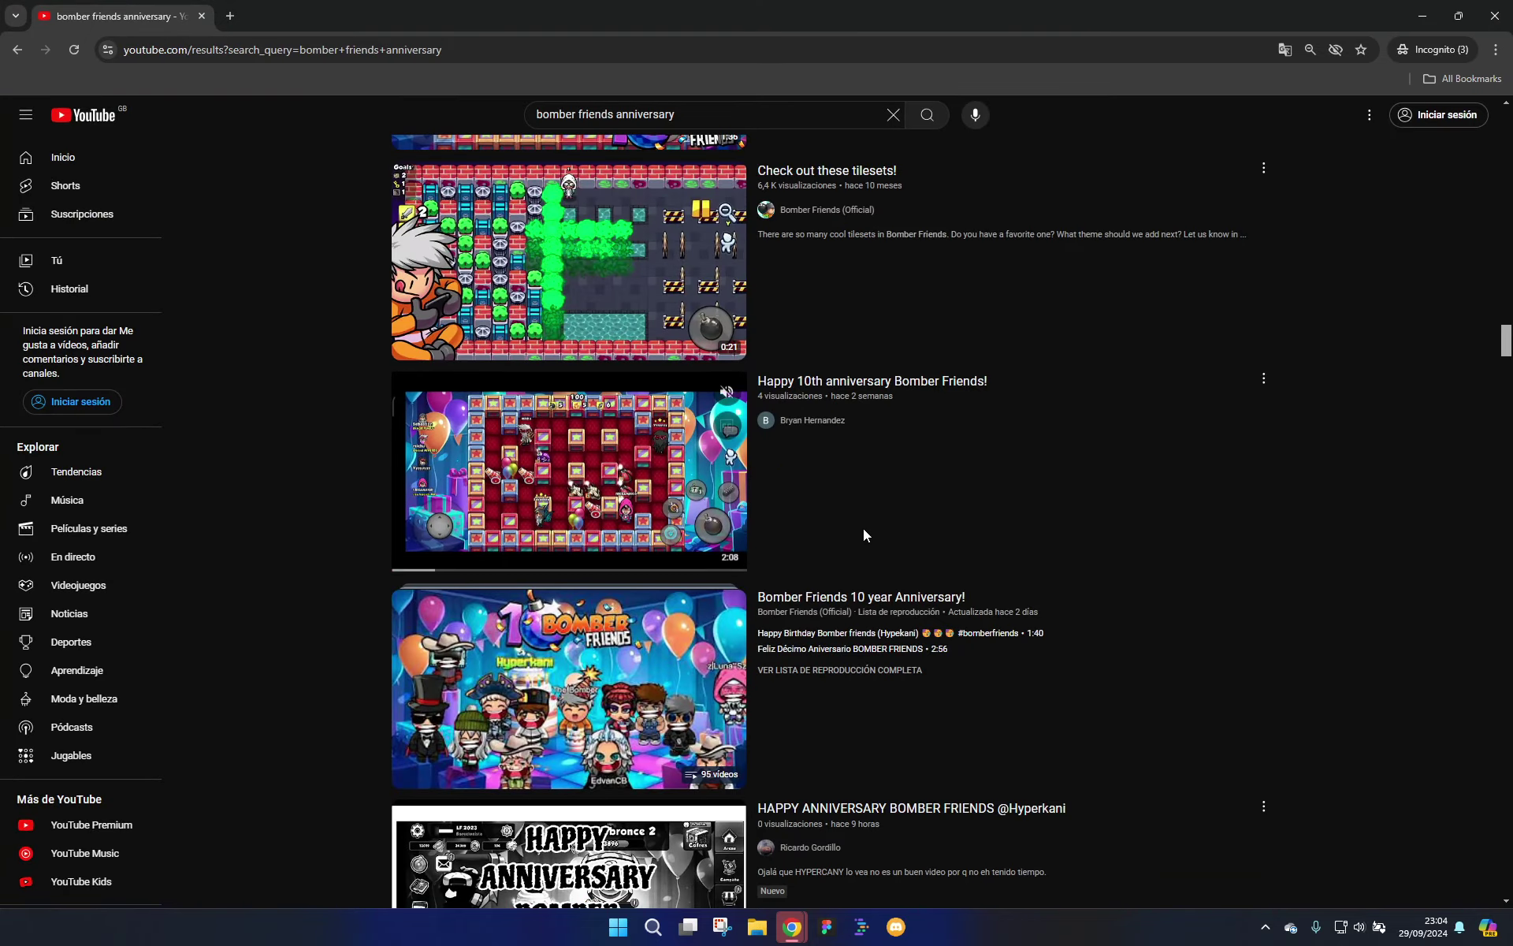
key("F5")
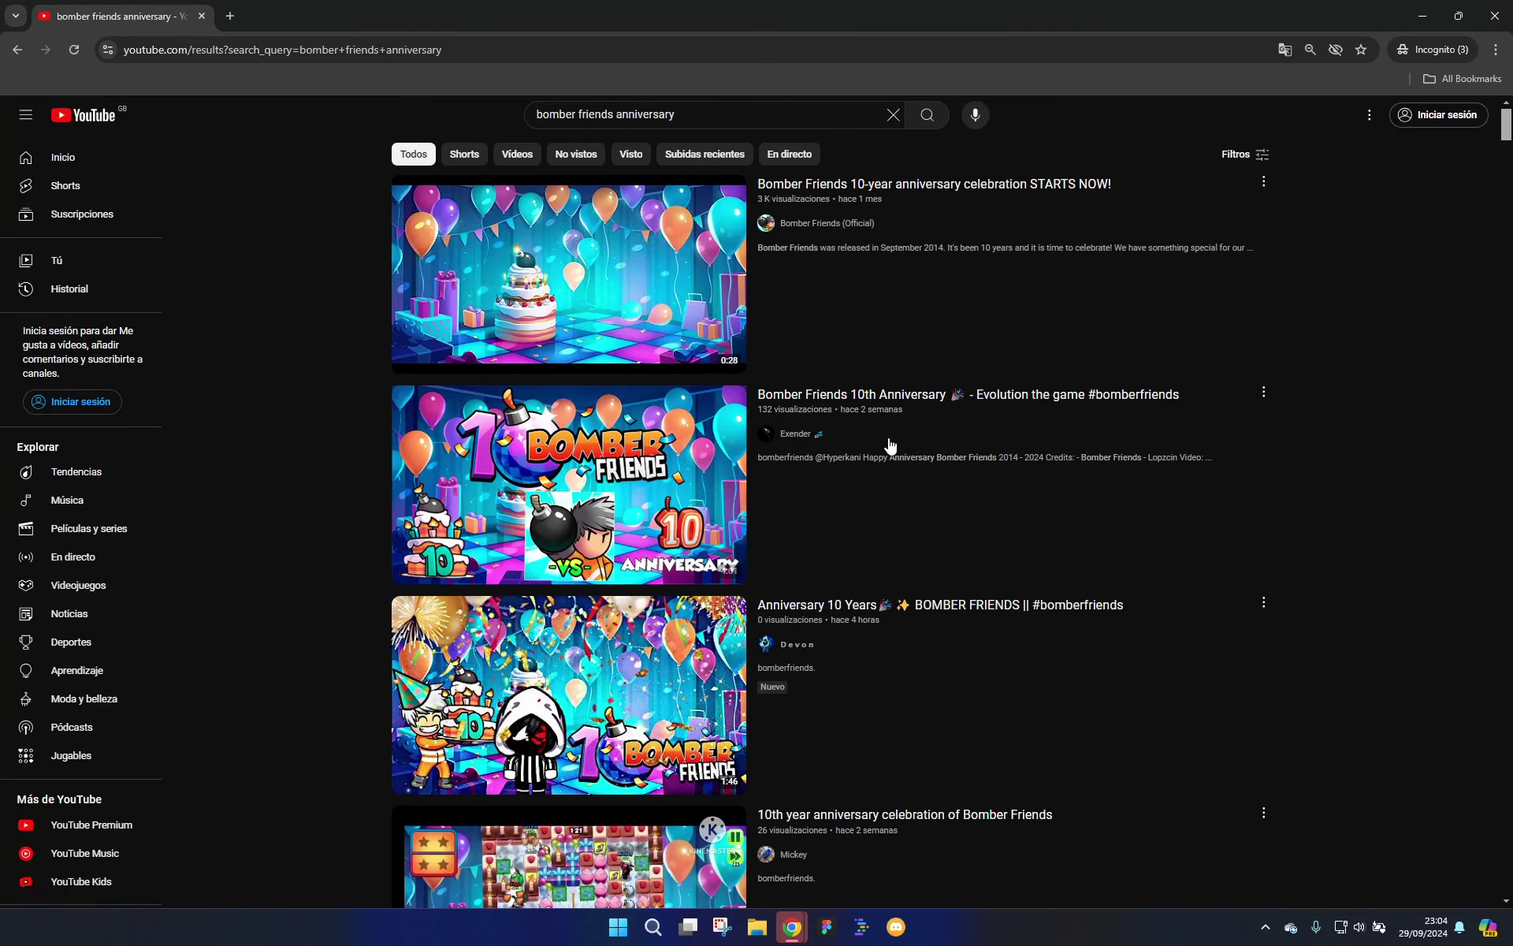
Scroll through the anniversary search results, then minimize the results and form windows
mouse_move(881, 446)
scroll(1001, 551, "down", 4)
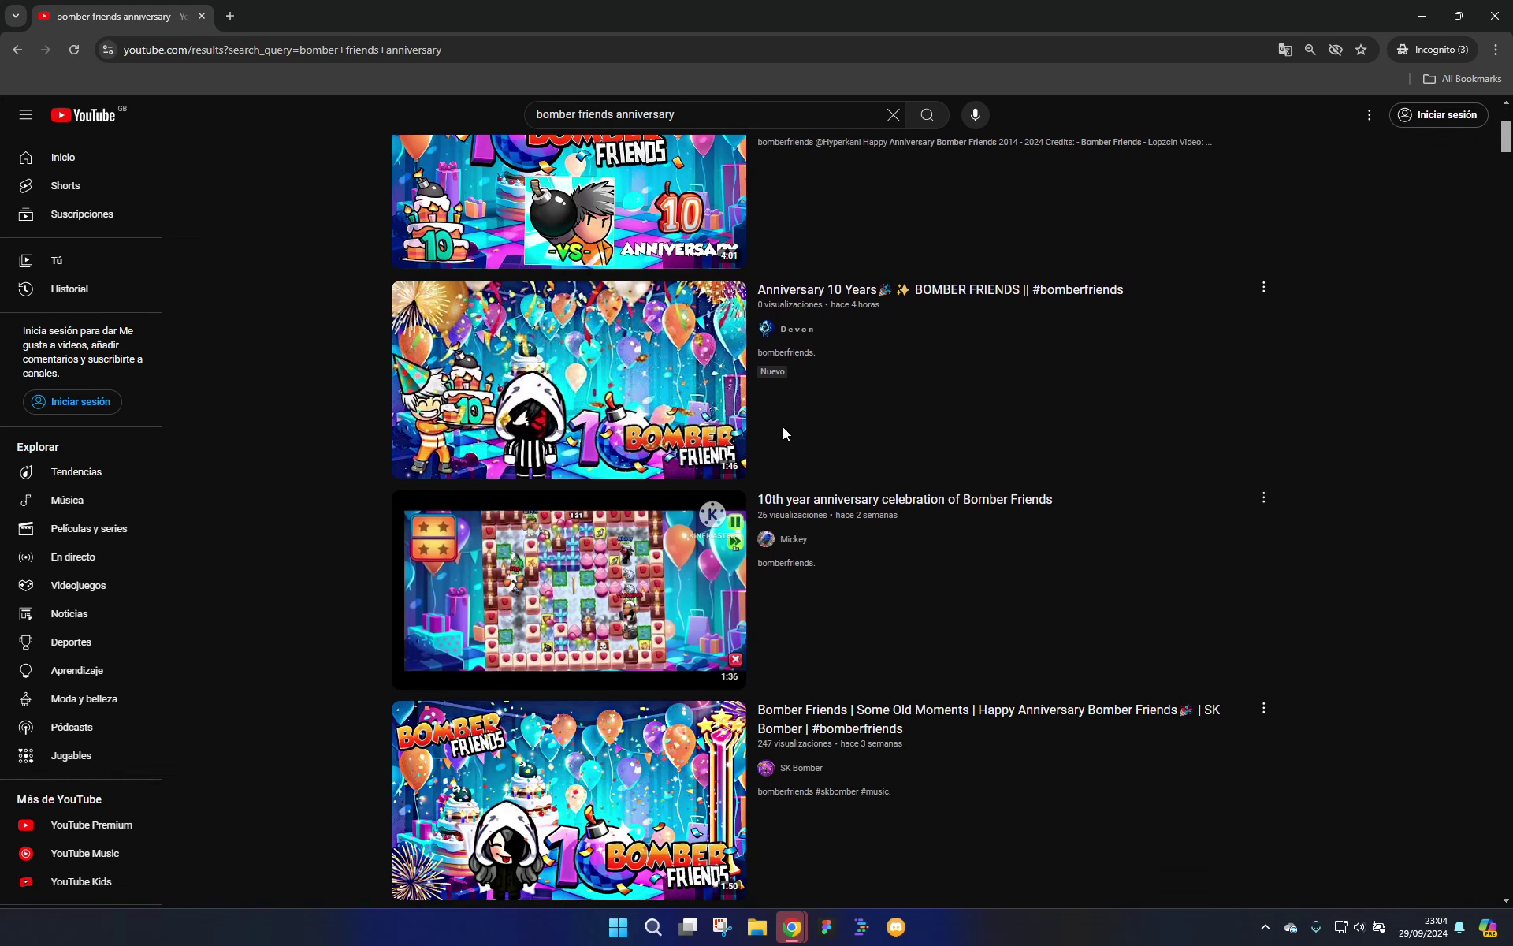
scroll(815, 509, "down", 6)
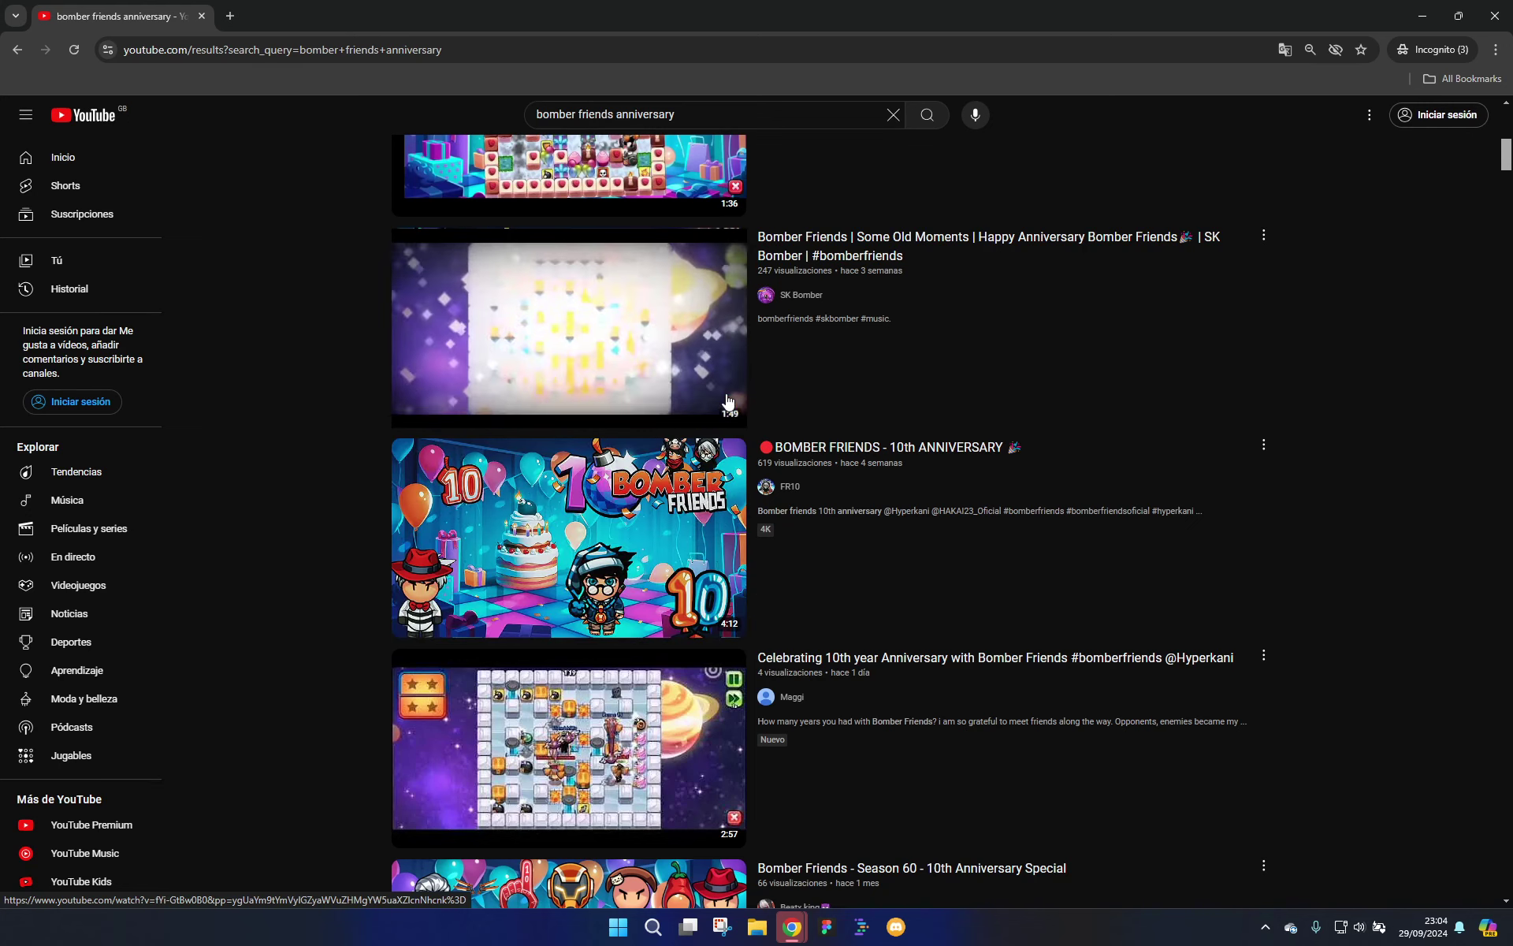
scroll(858, 399, "up", 4)
scroll(858, 392, "up", 2)
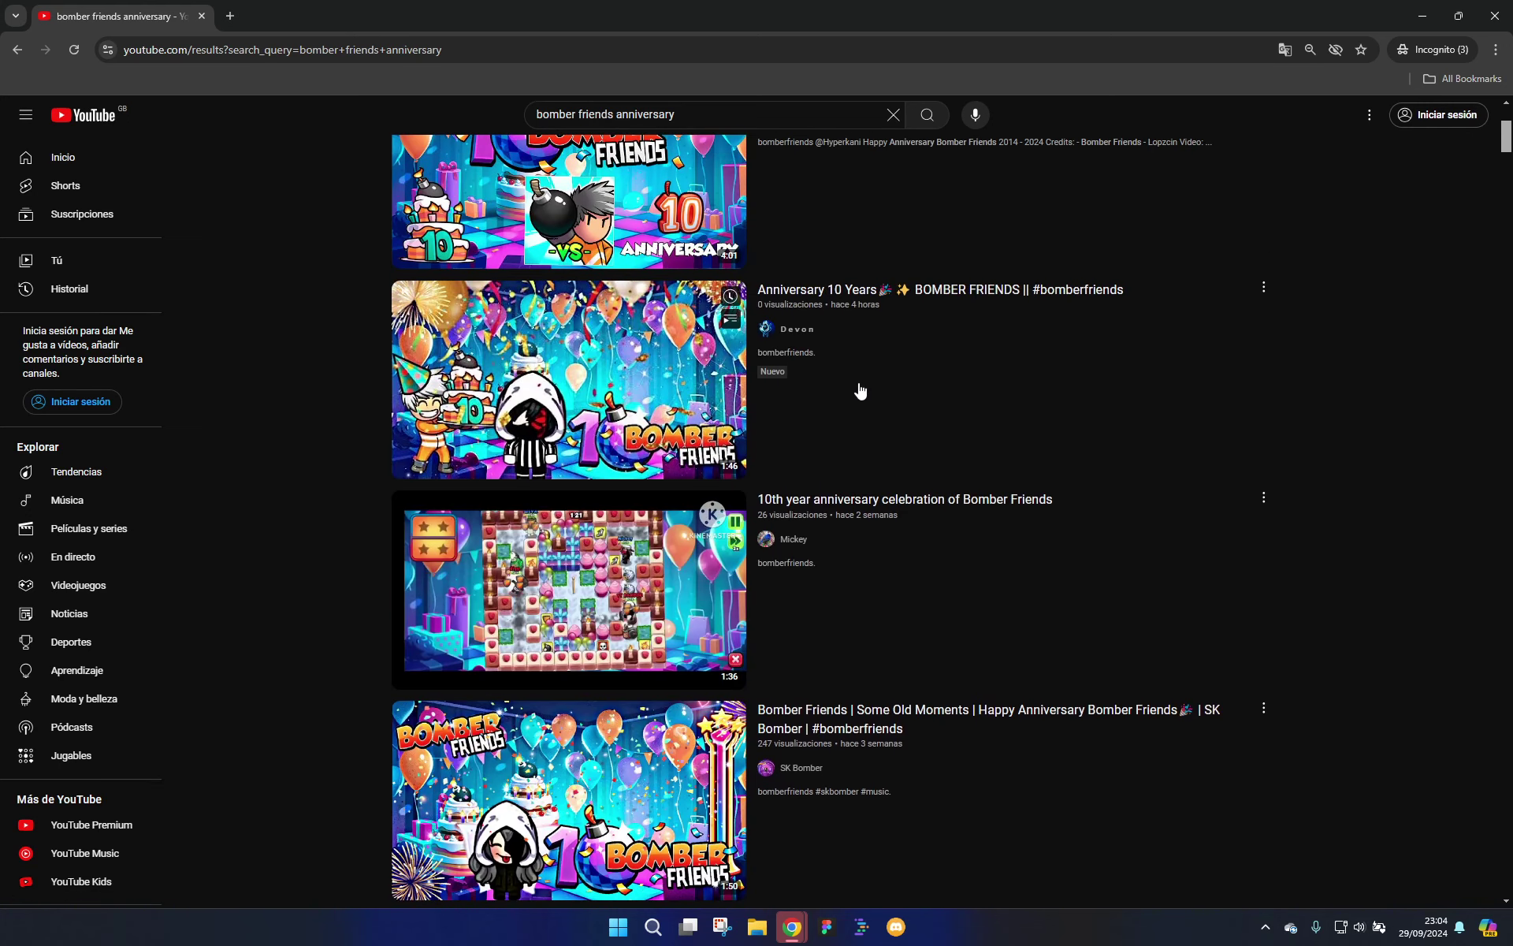
scroll(858, 391, "up", 4)
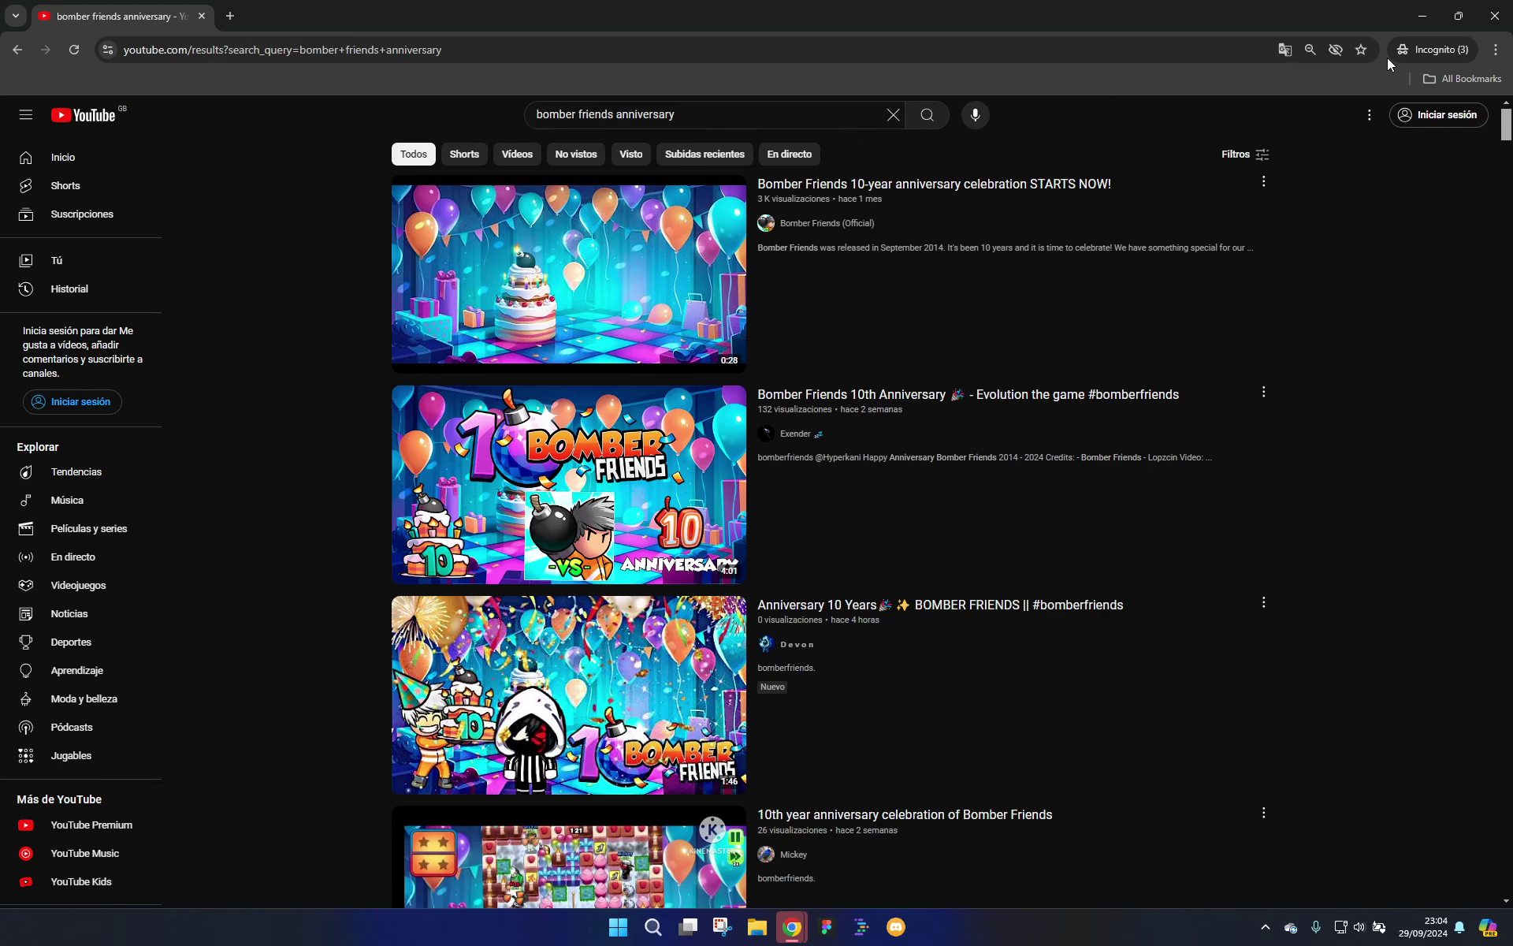
left_click(1413, 19)
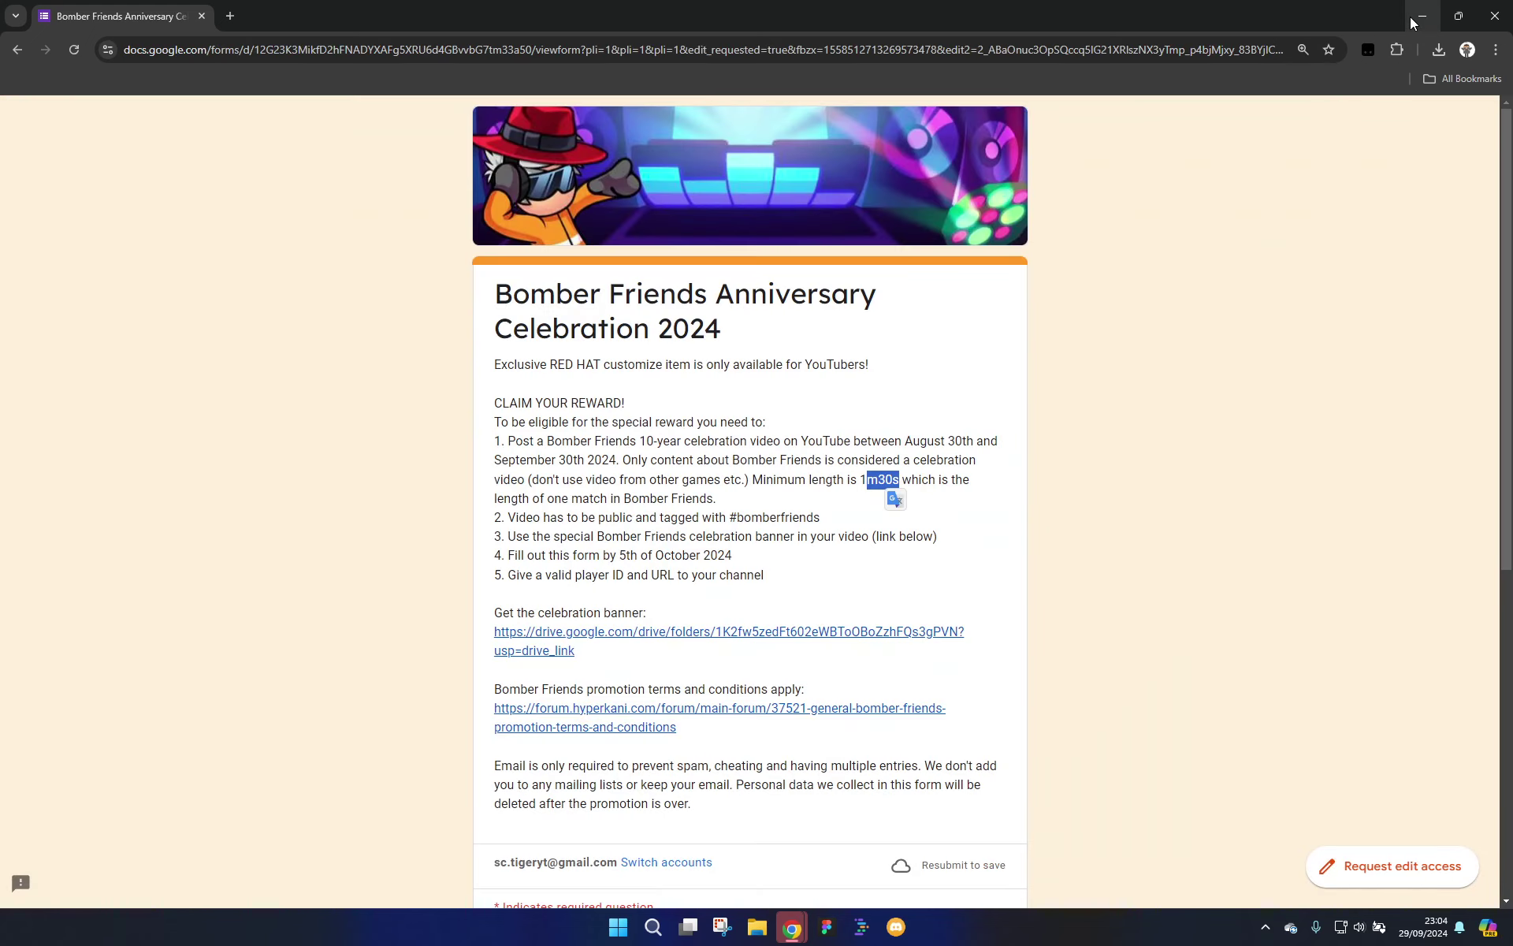
left_click(1419, 15)
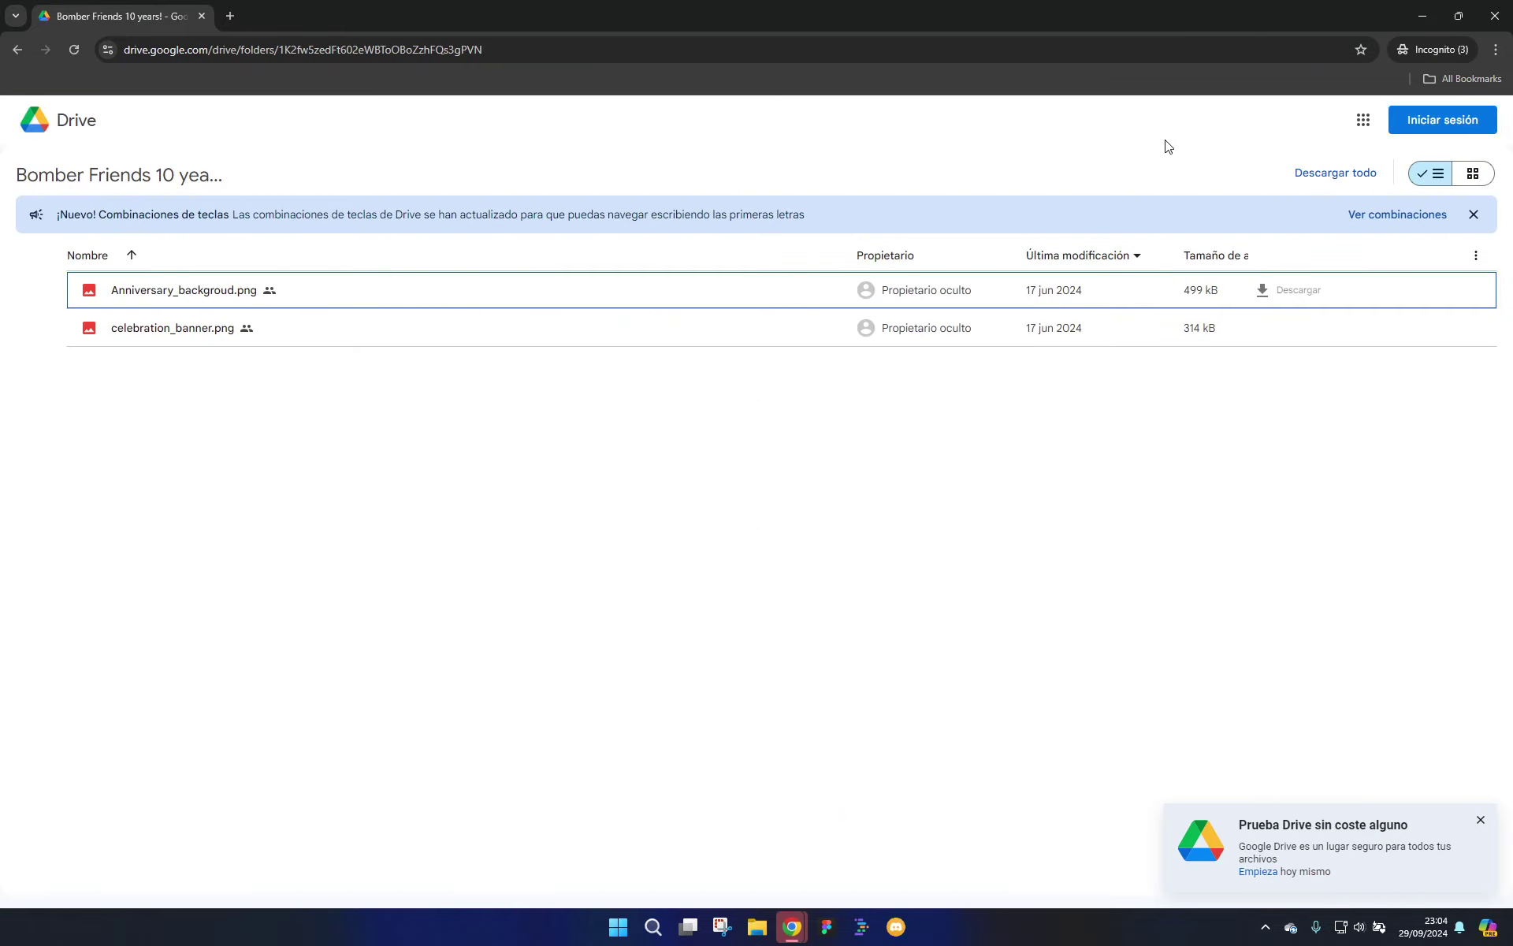
Minimize Drive and browse TigerYT's uploaded videos, previewing several thumbnails
left_click(1422, 16)
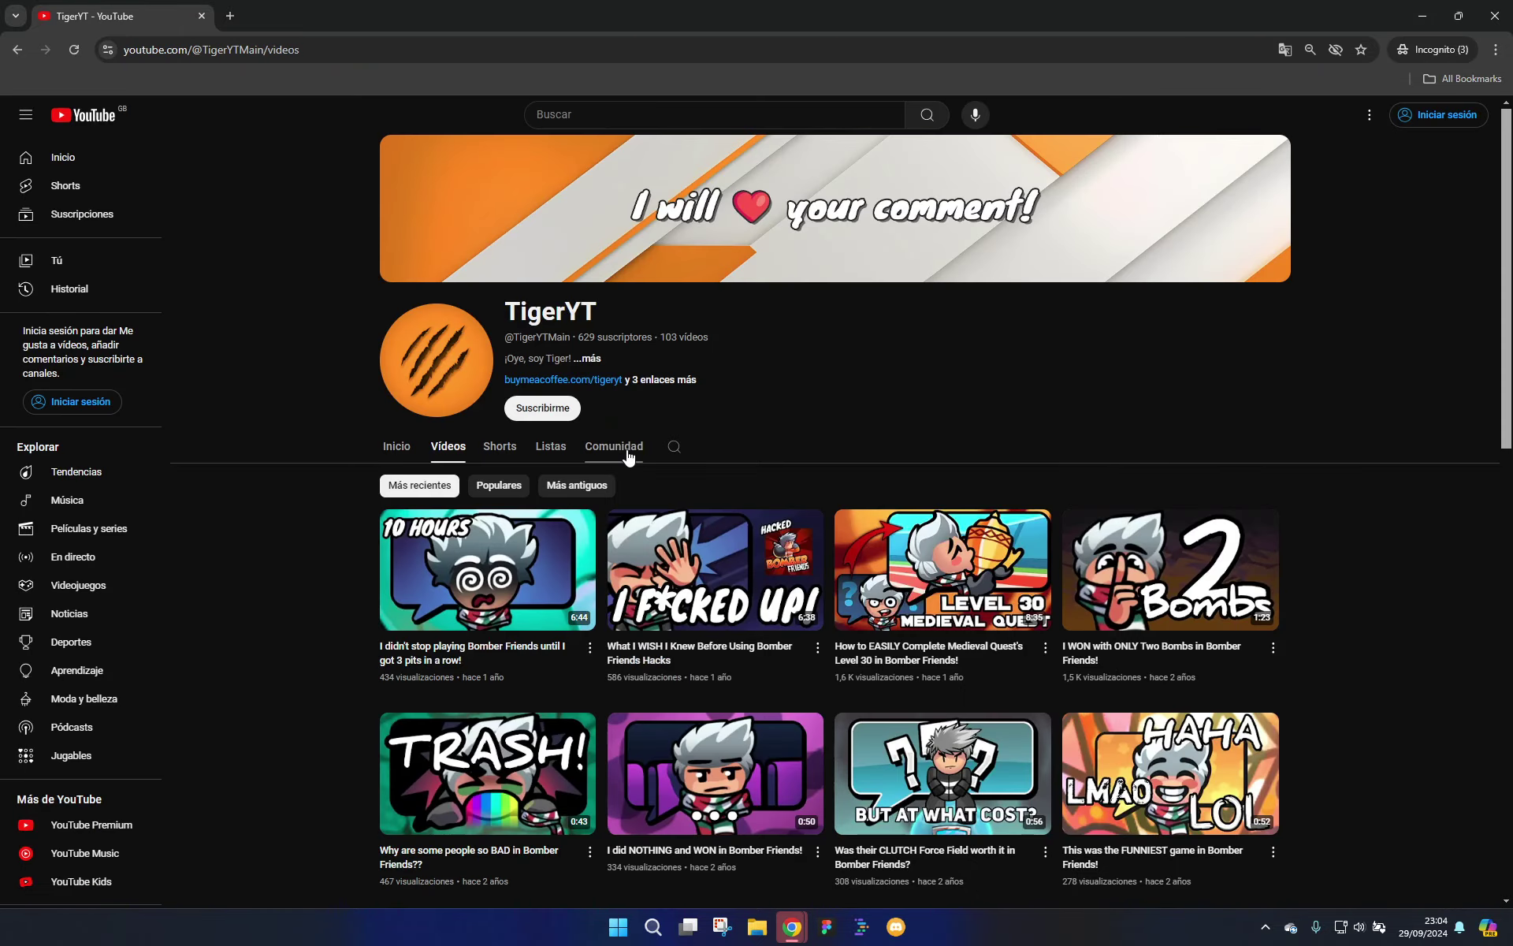
scroll(788, 304, "down", 1)
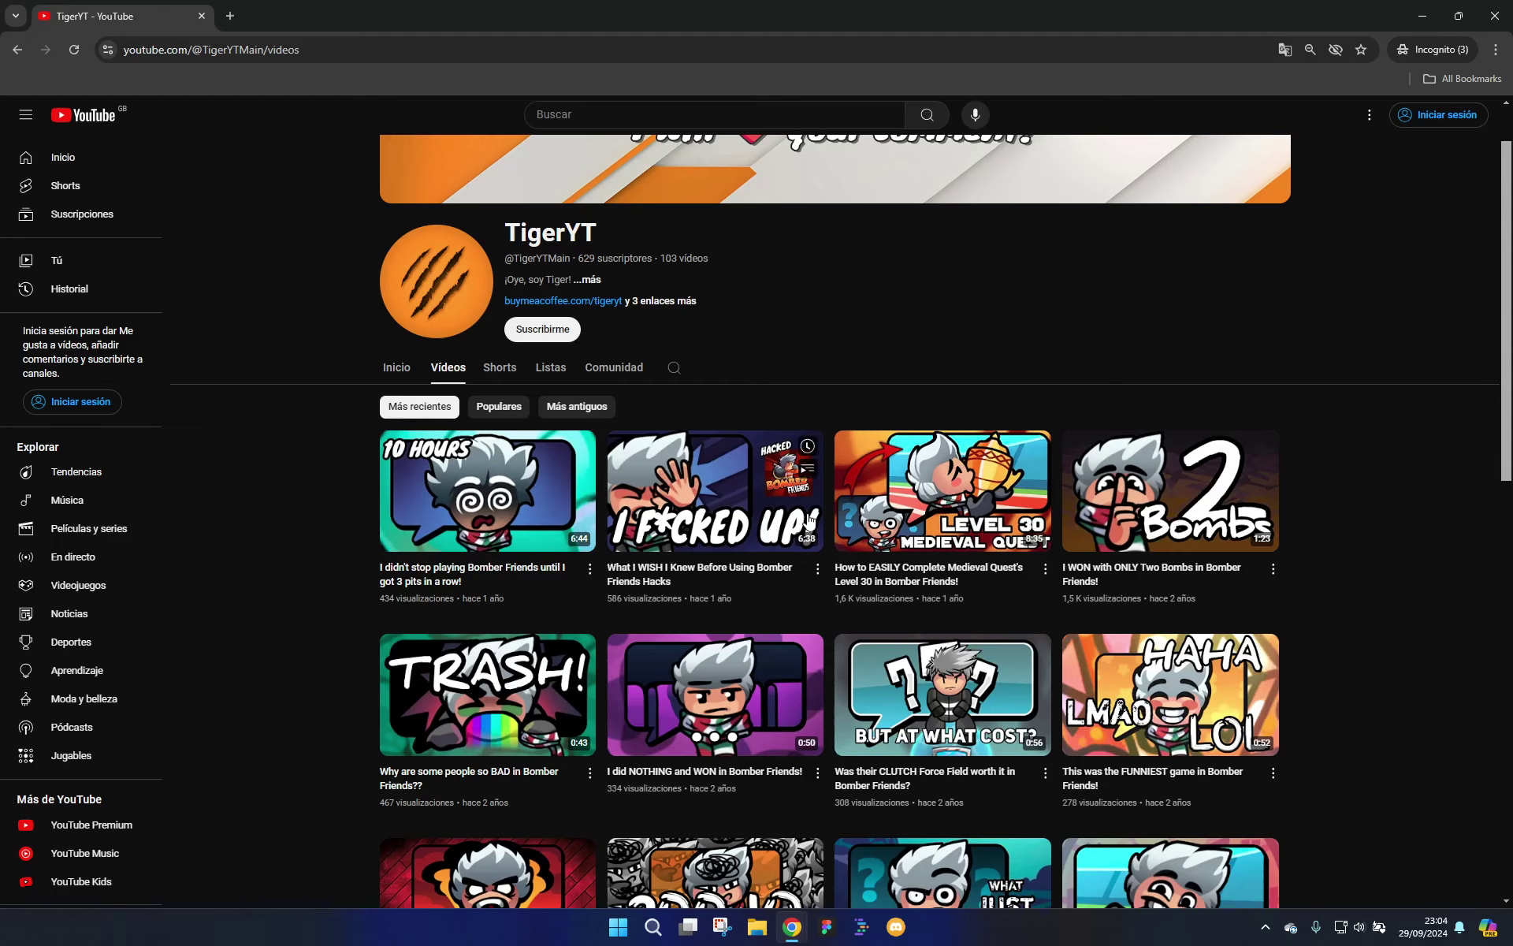
mouse_move(920, 511)
mouse_move(467, 530)
mouse_move(1216, 503)
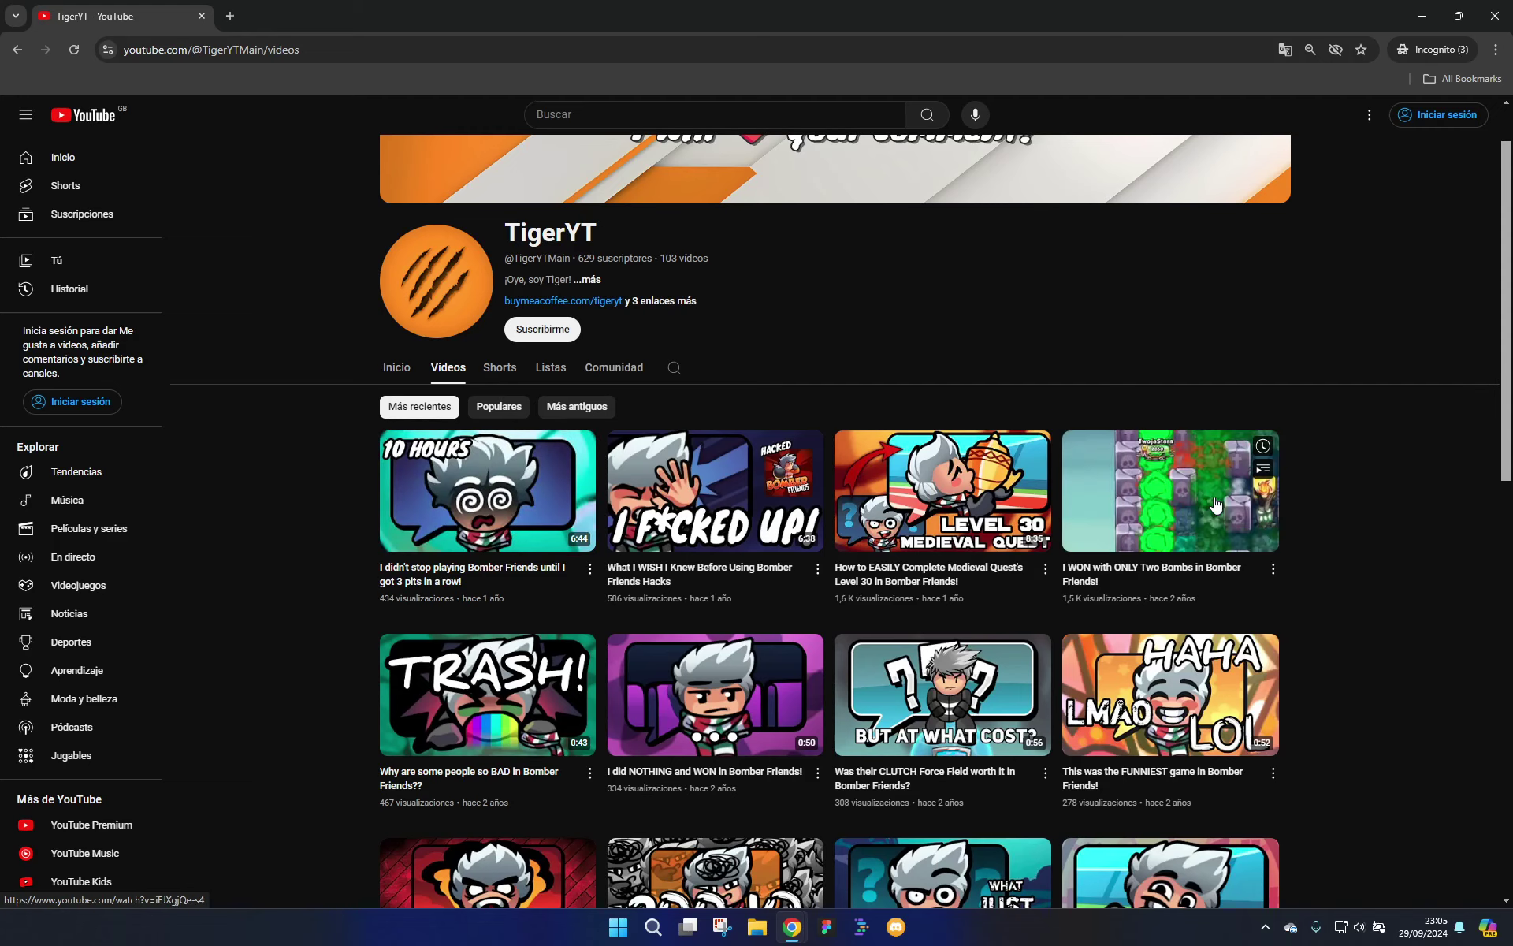
Search 'kinemastre' in a new tab, accept consent, and open the KineMaster site accepting its cookies
left_click(233, 14)
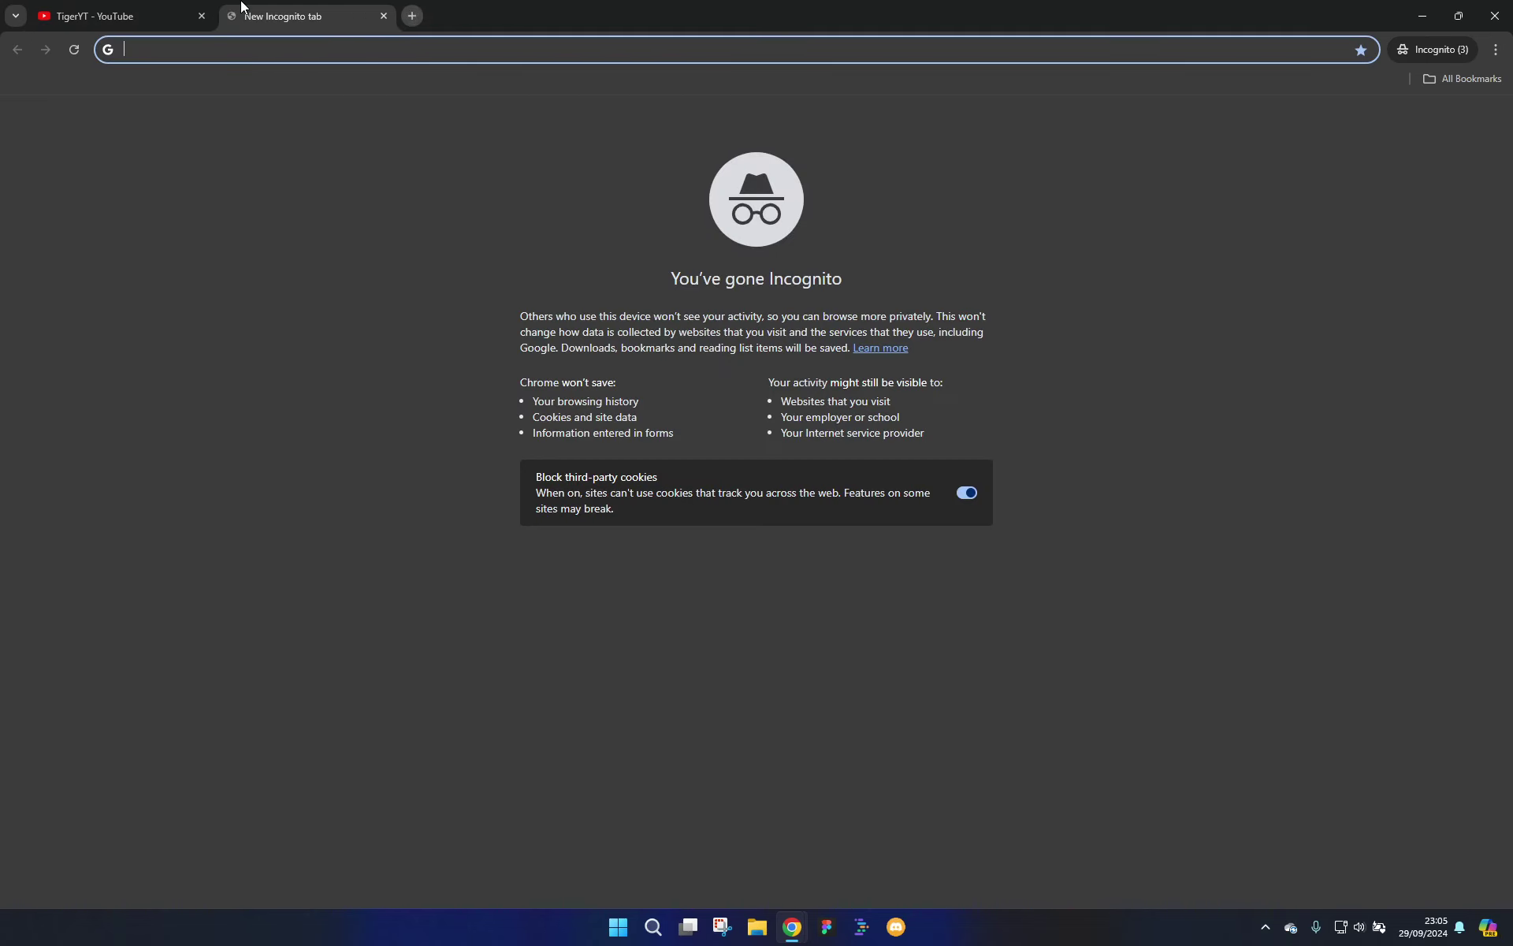
type("kinemastre")
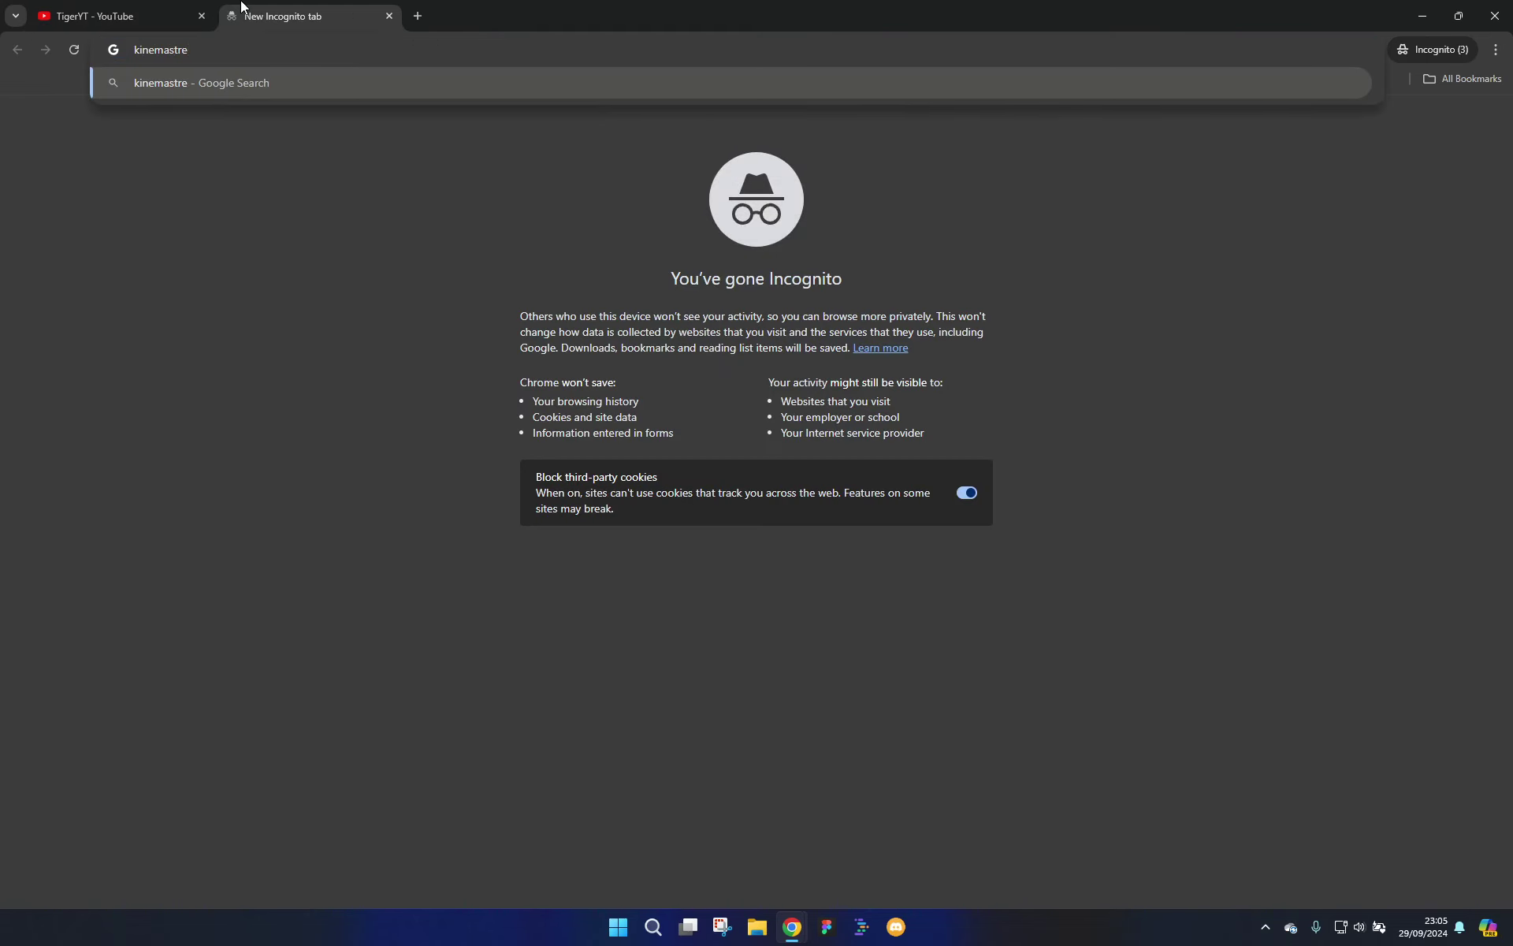
key("Return")
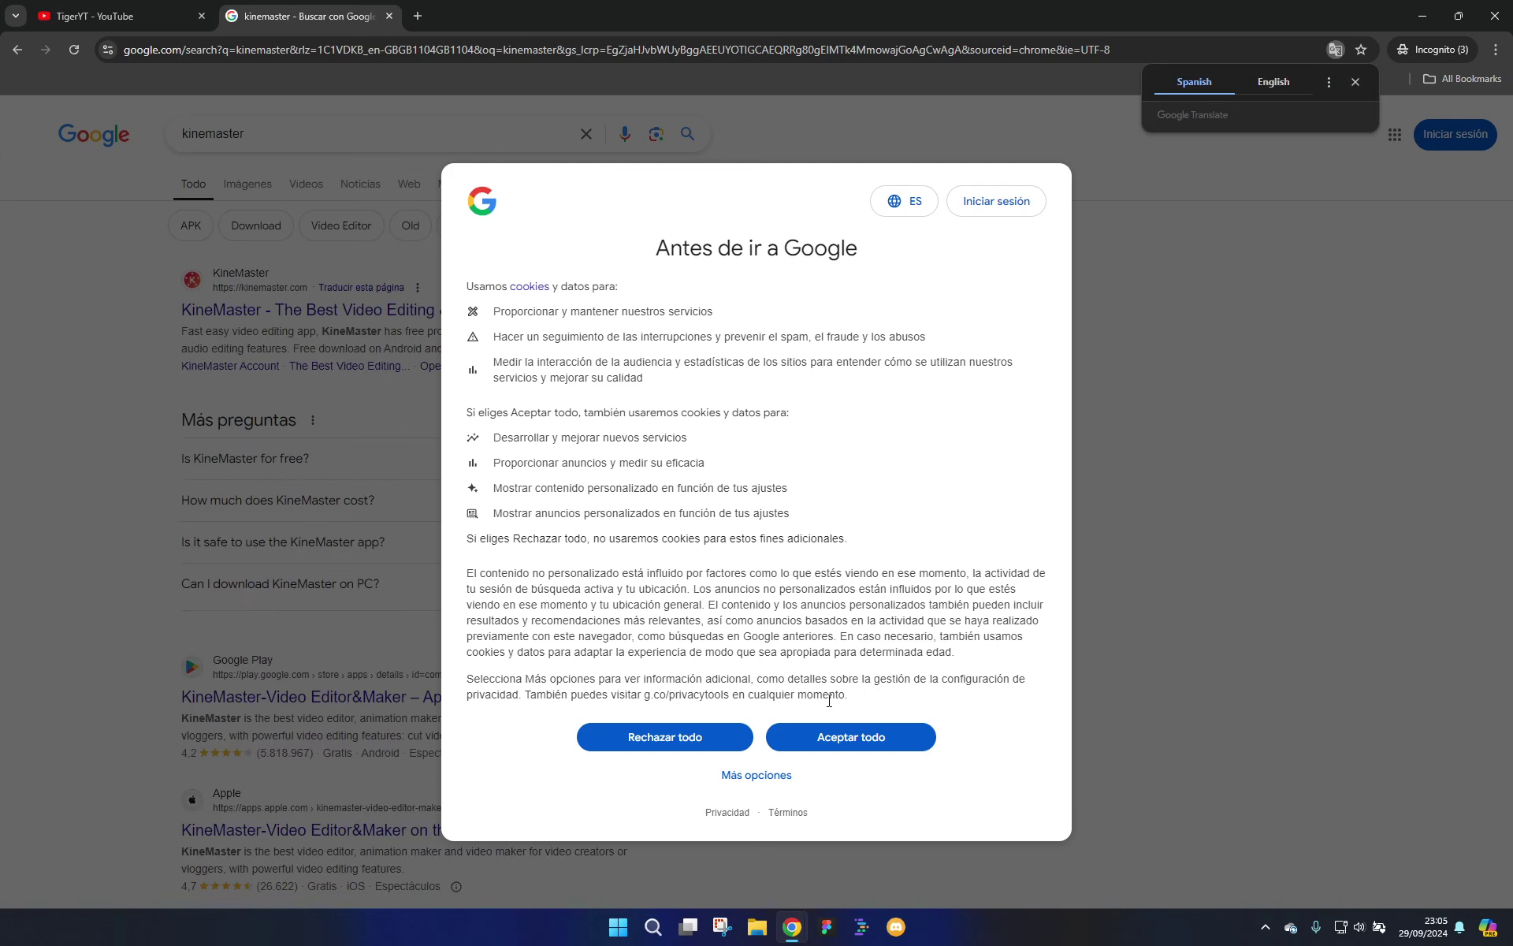
left_click(836, 742)
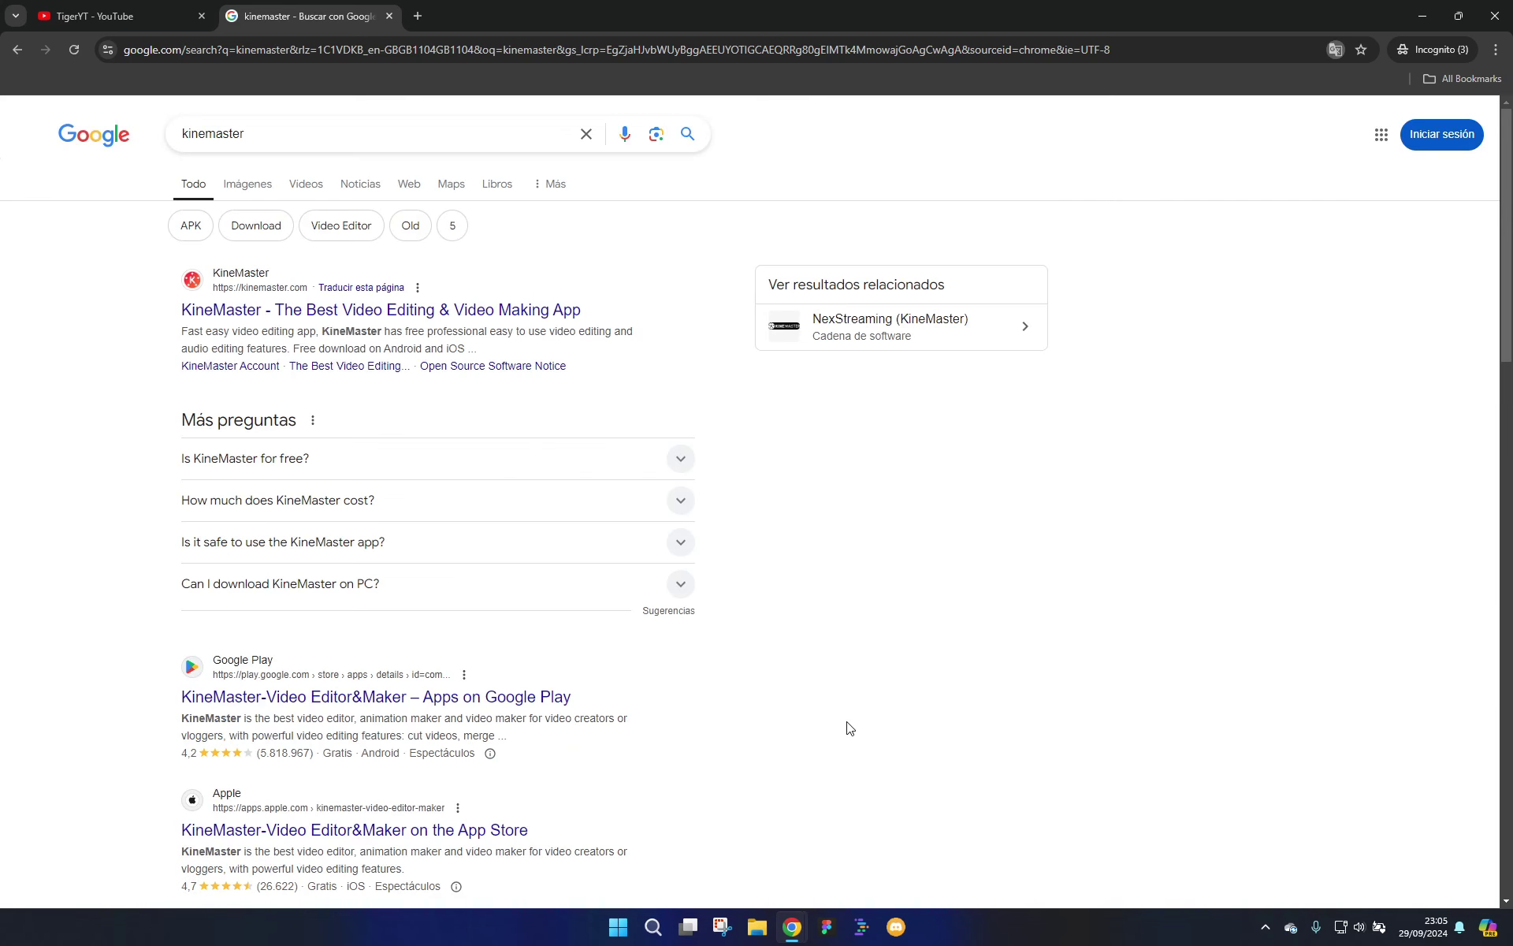
left_click(344, 311)
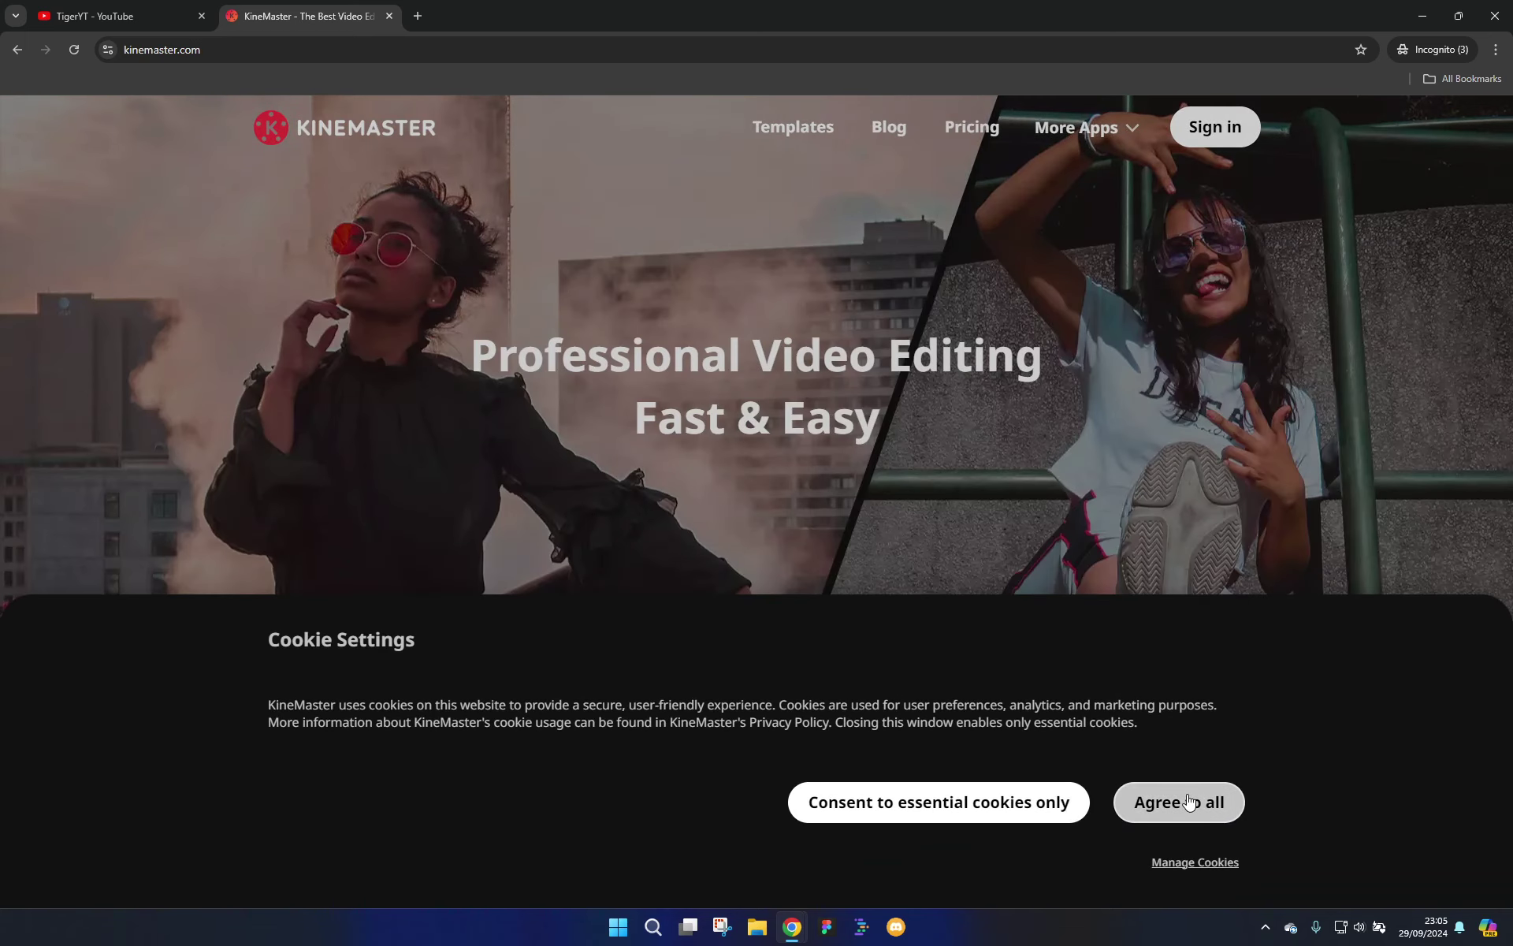
left_click(1190, 801)
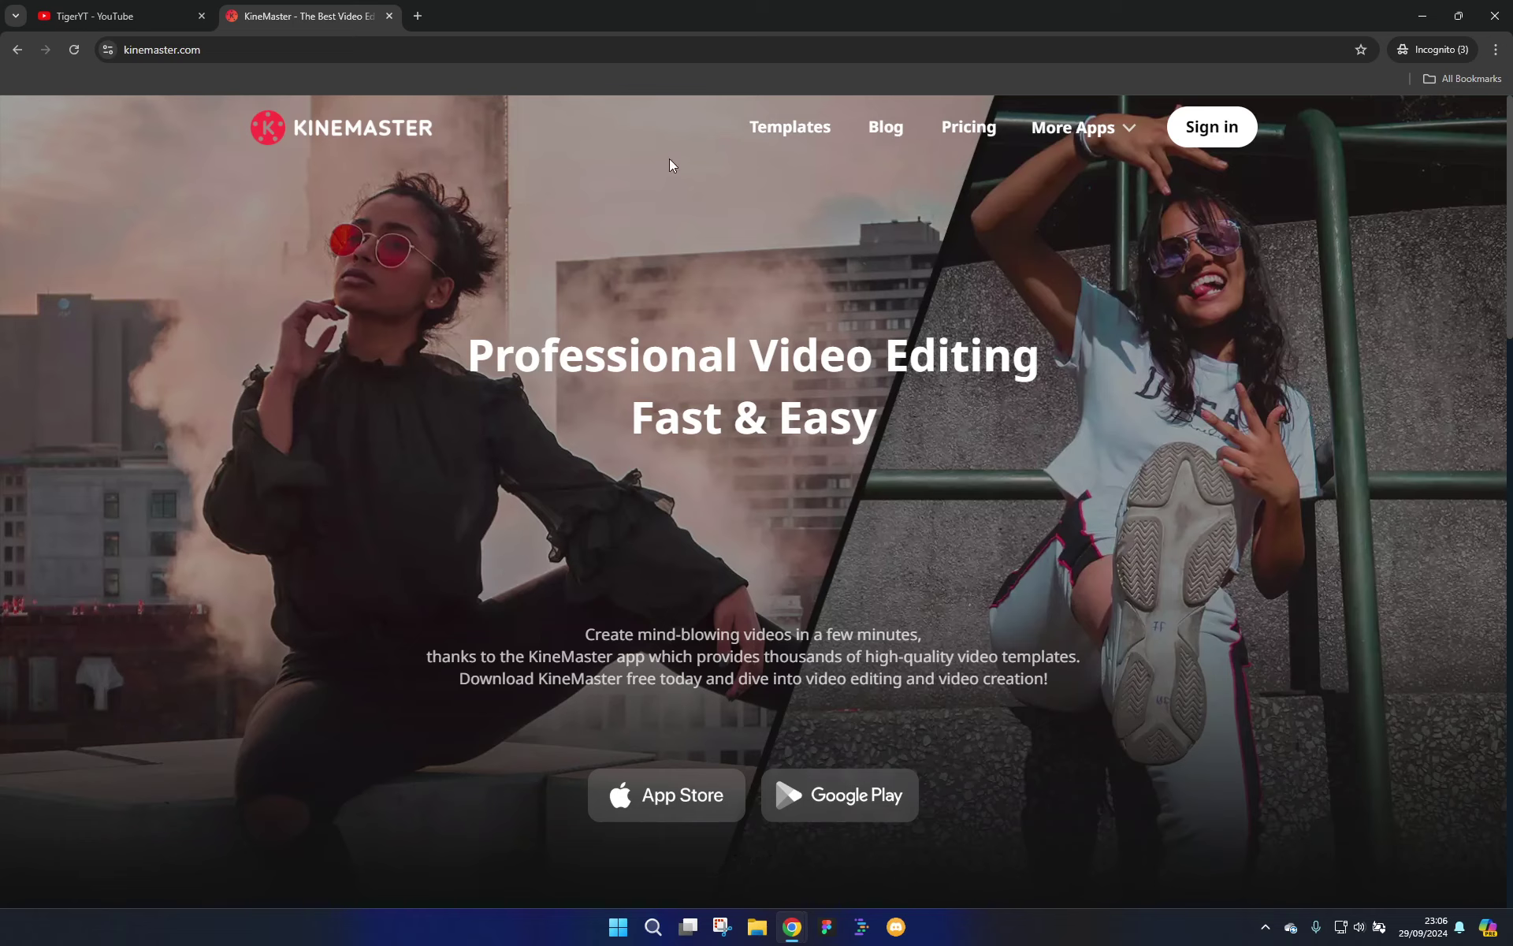
Search for 'davinci resolve' in a new tab, then return to the anniversary form window
left_click(418, 16)
type("davinci")
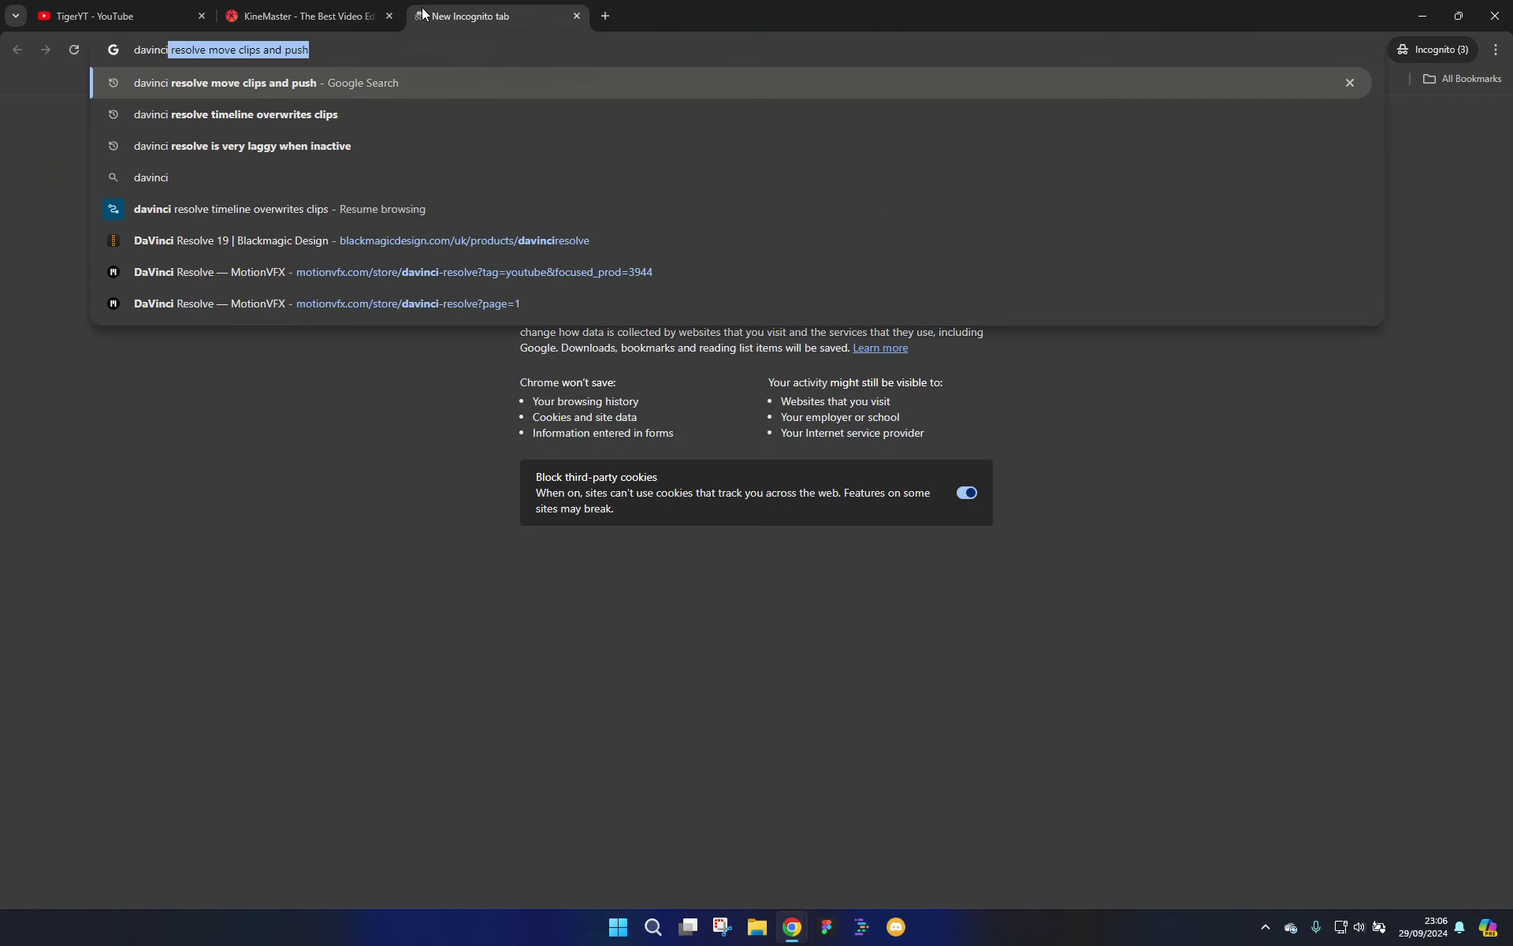
type(" resolve")
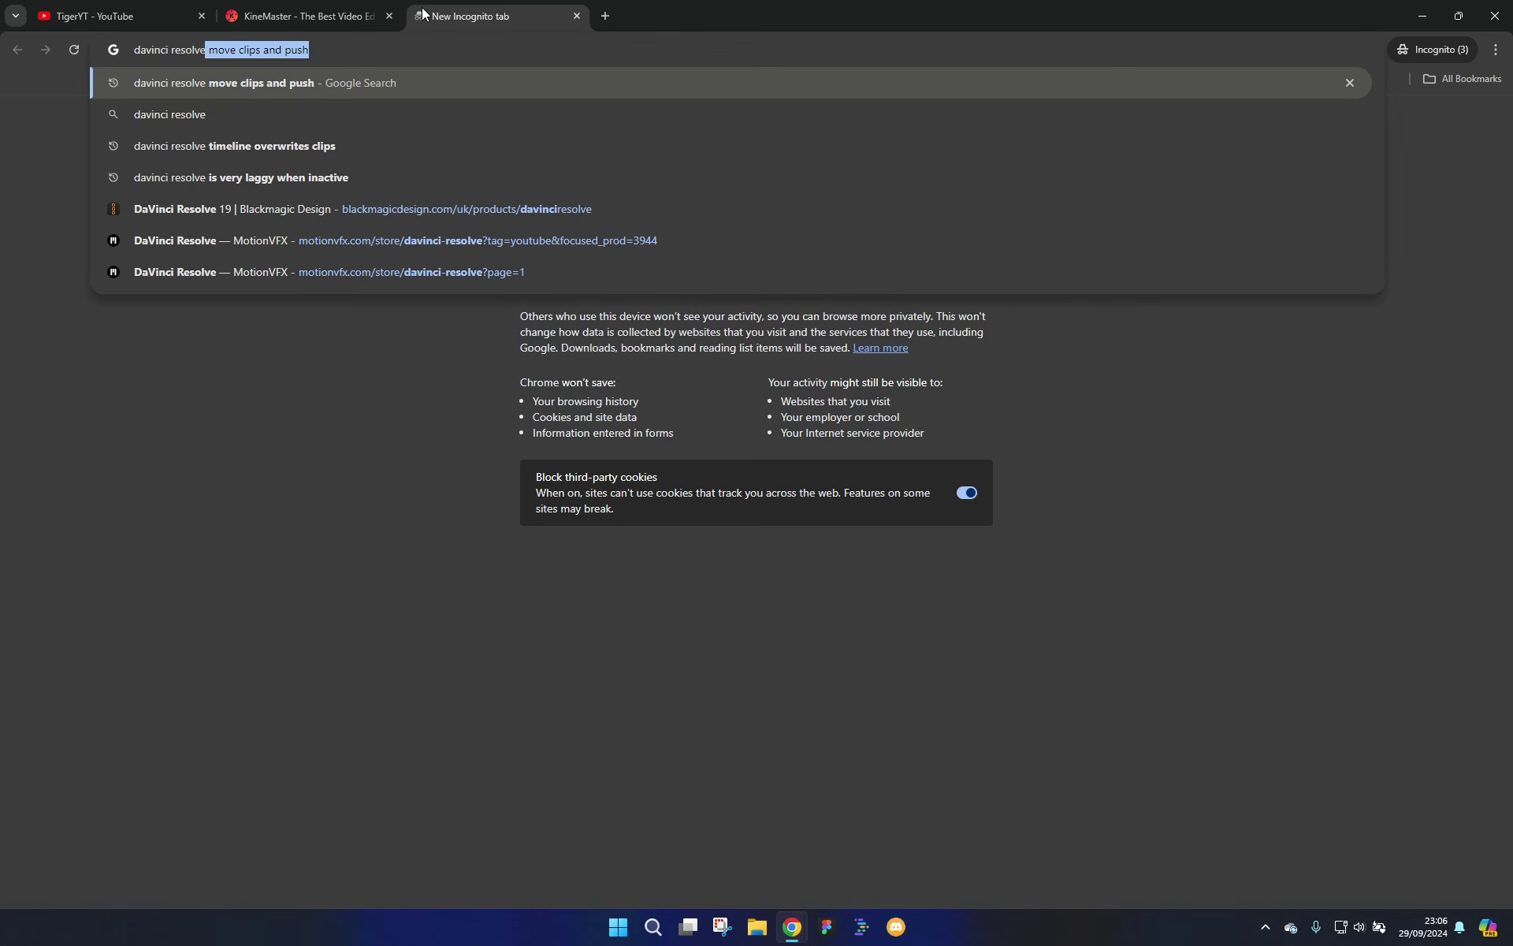
key("Delete")
key("Return")
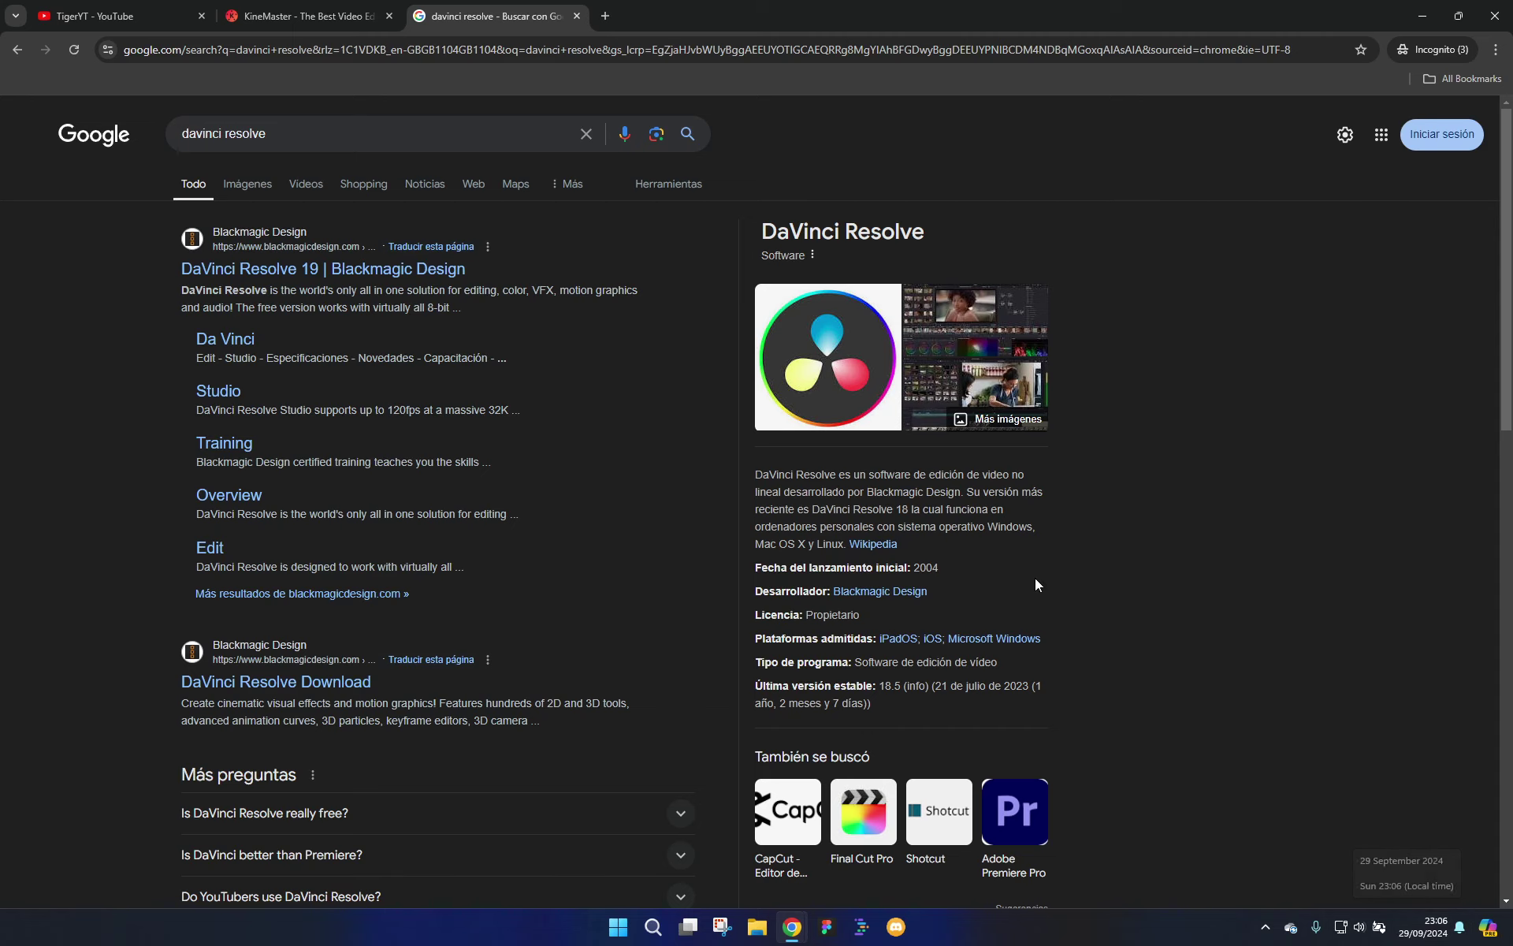
key("alt+Tab")
key("alt+Tab")
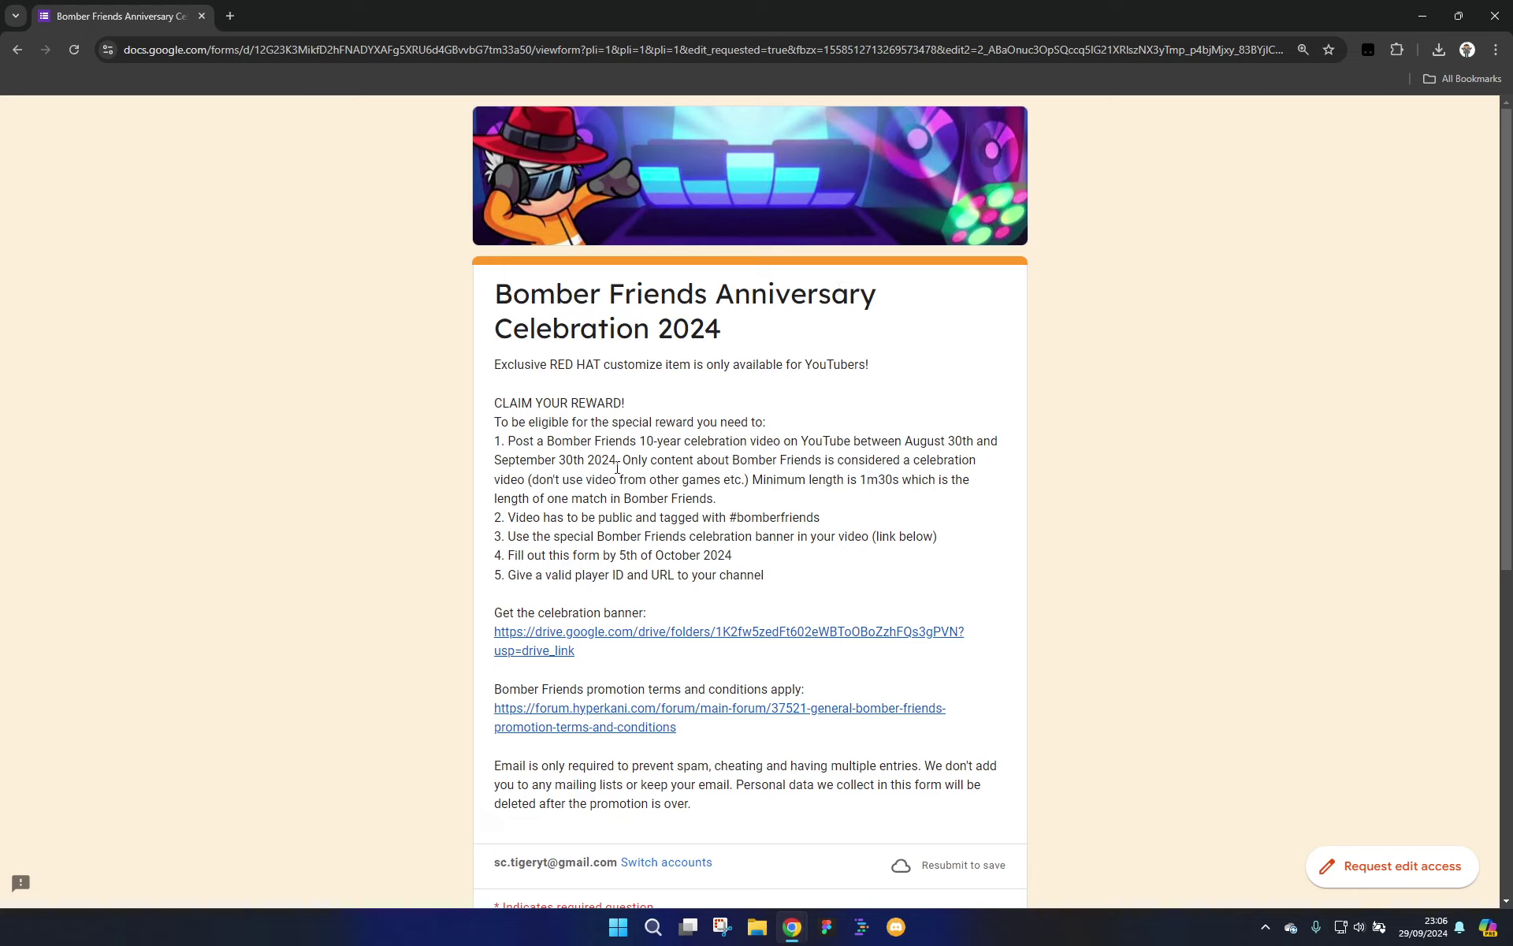
Highlight the August 30th start date, September 30th end date and the #bomberfriends hashtag
left_click_drag(907, 442, 974, 443)
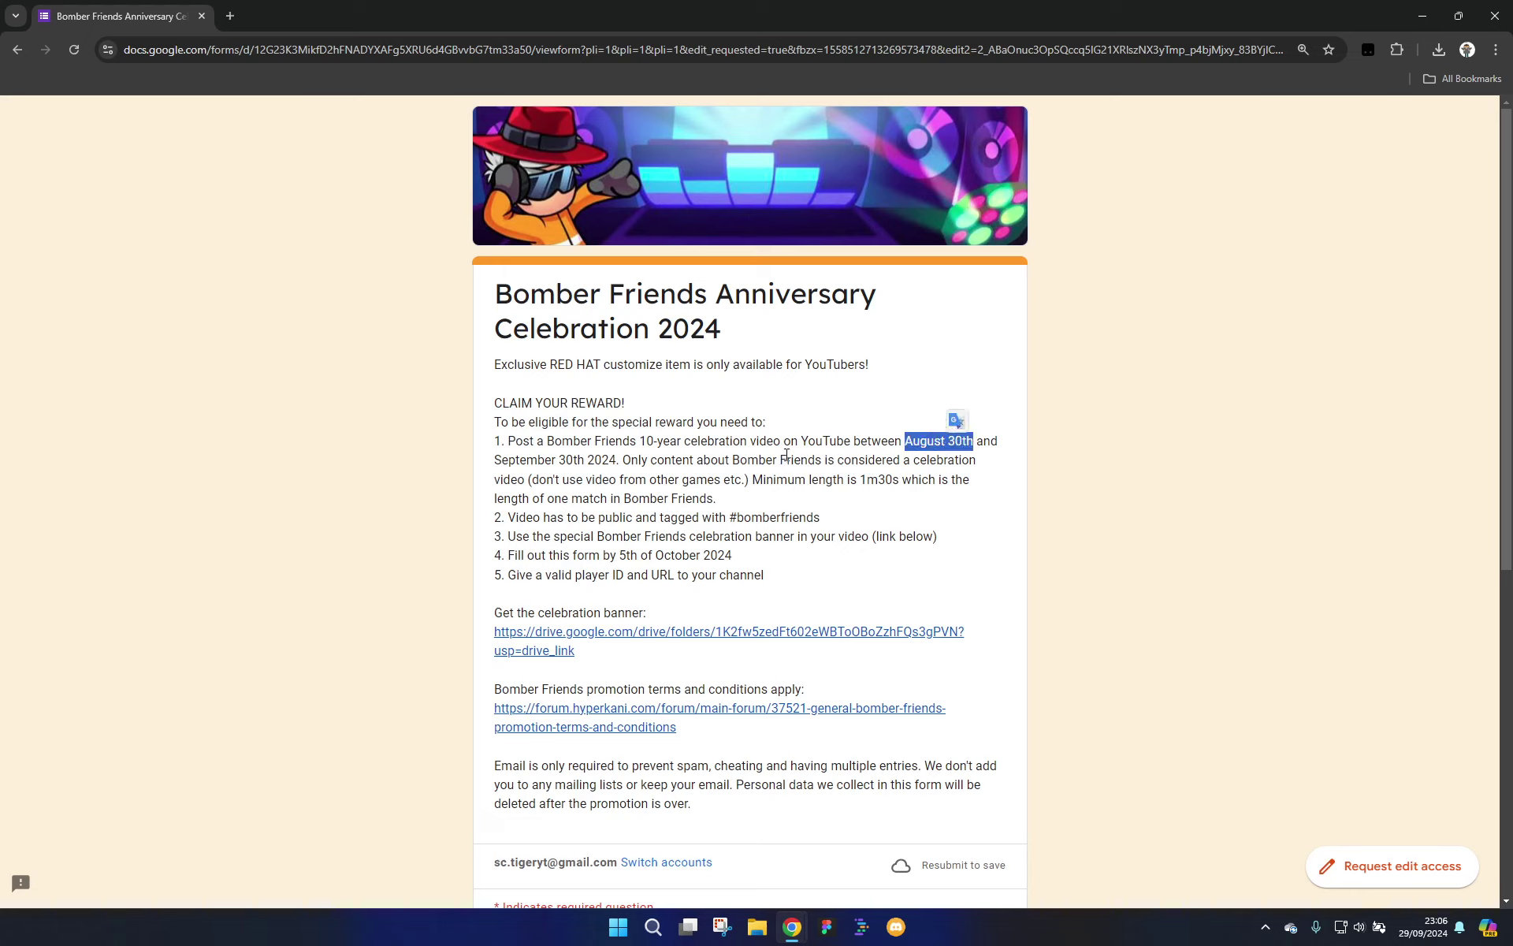
left_click_drag(595, 459, 526, 460)
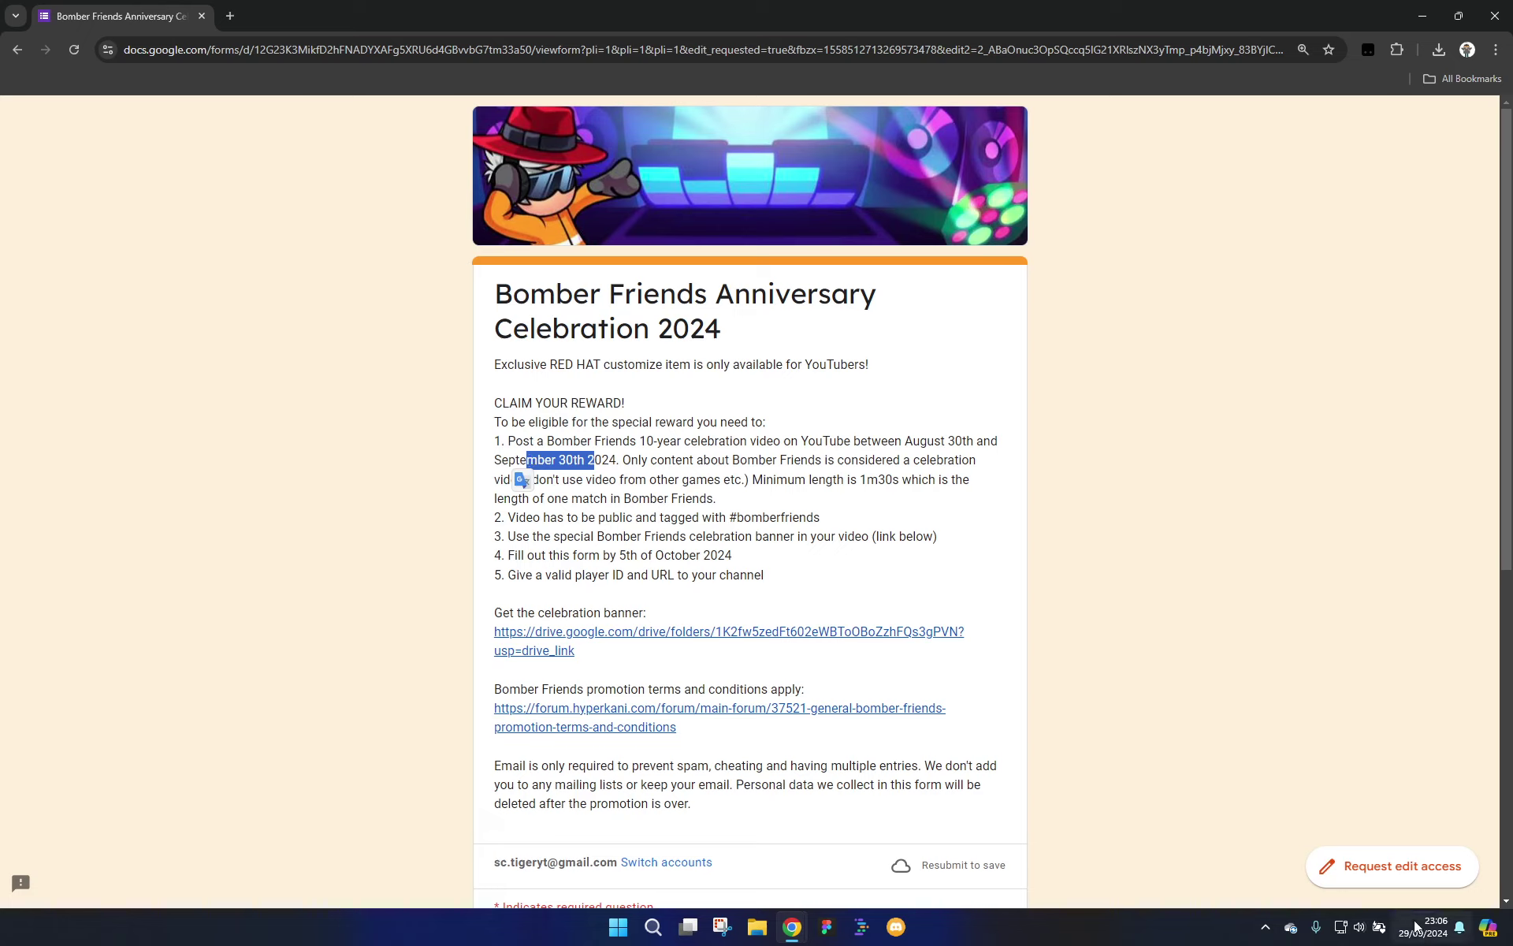
mouse_move(1441, 922)
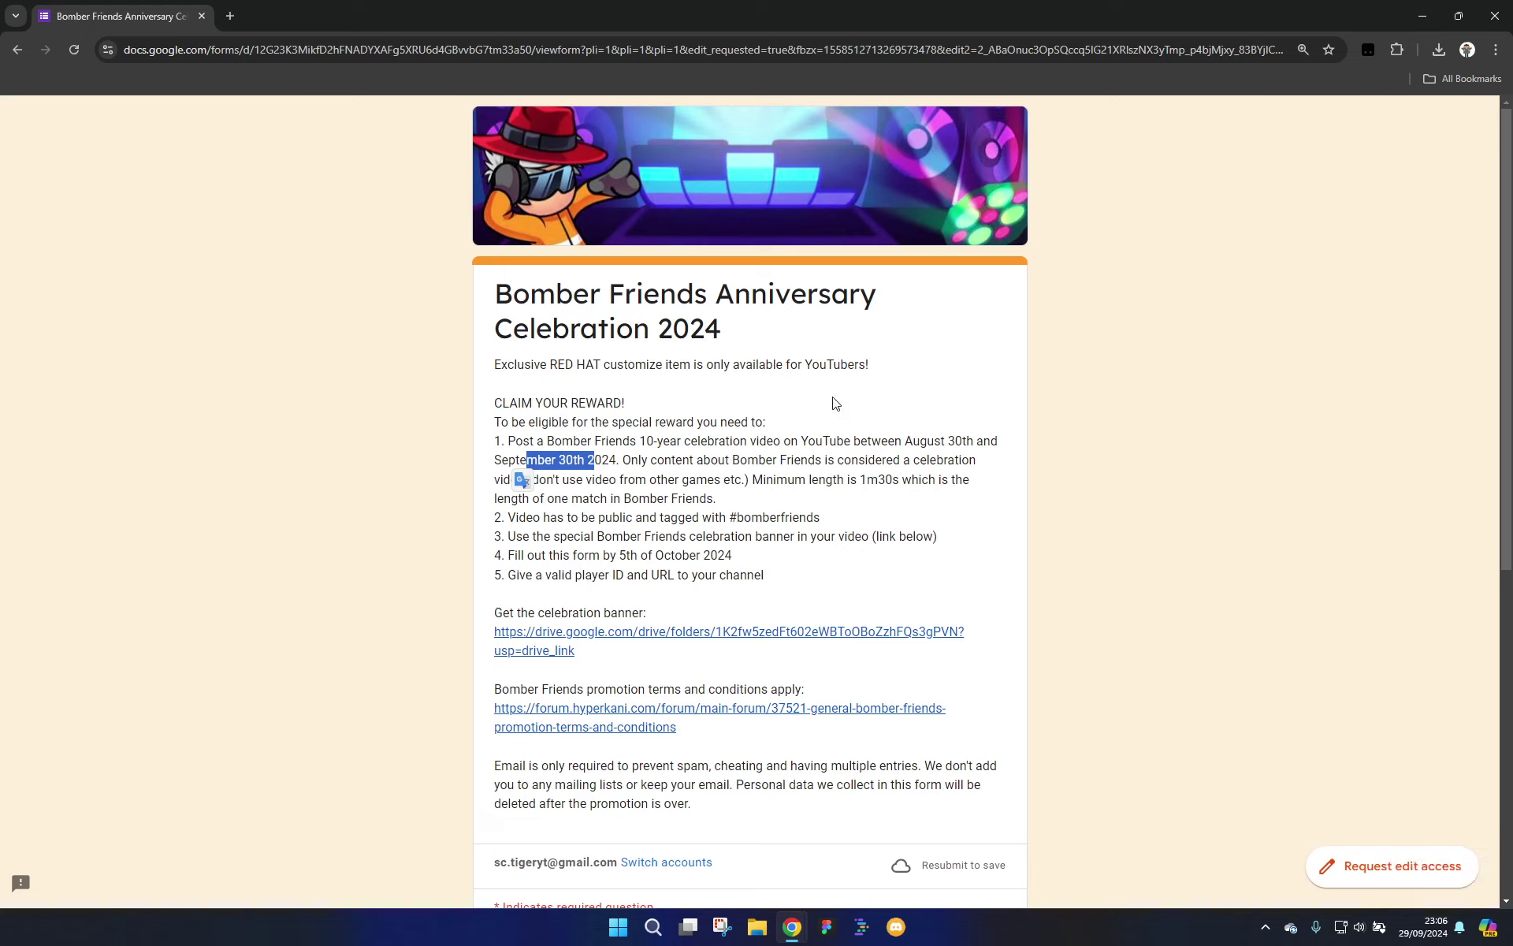
double_click(777, 517)
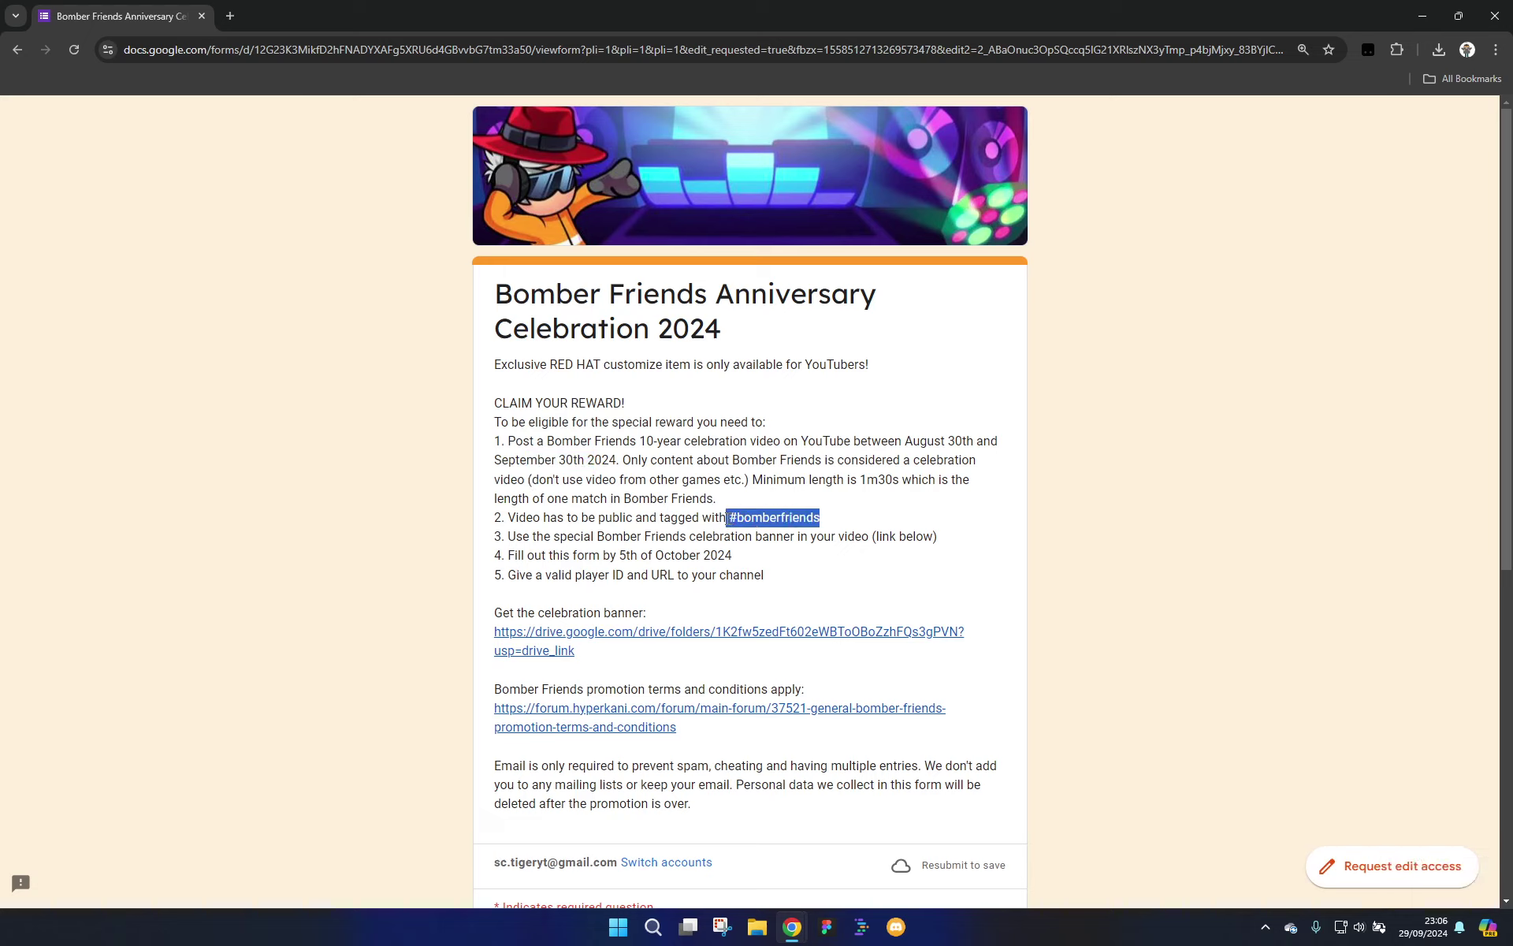
Highlight the Exclusive RED HAT reward text, then move to the DaVinci Resolve desktop
left_click(805, 408)
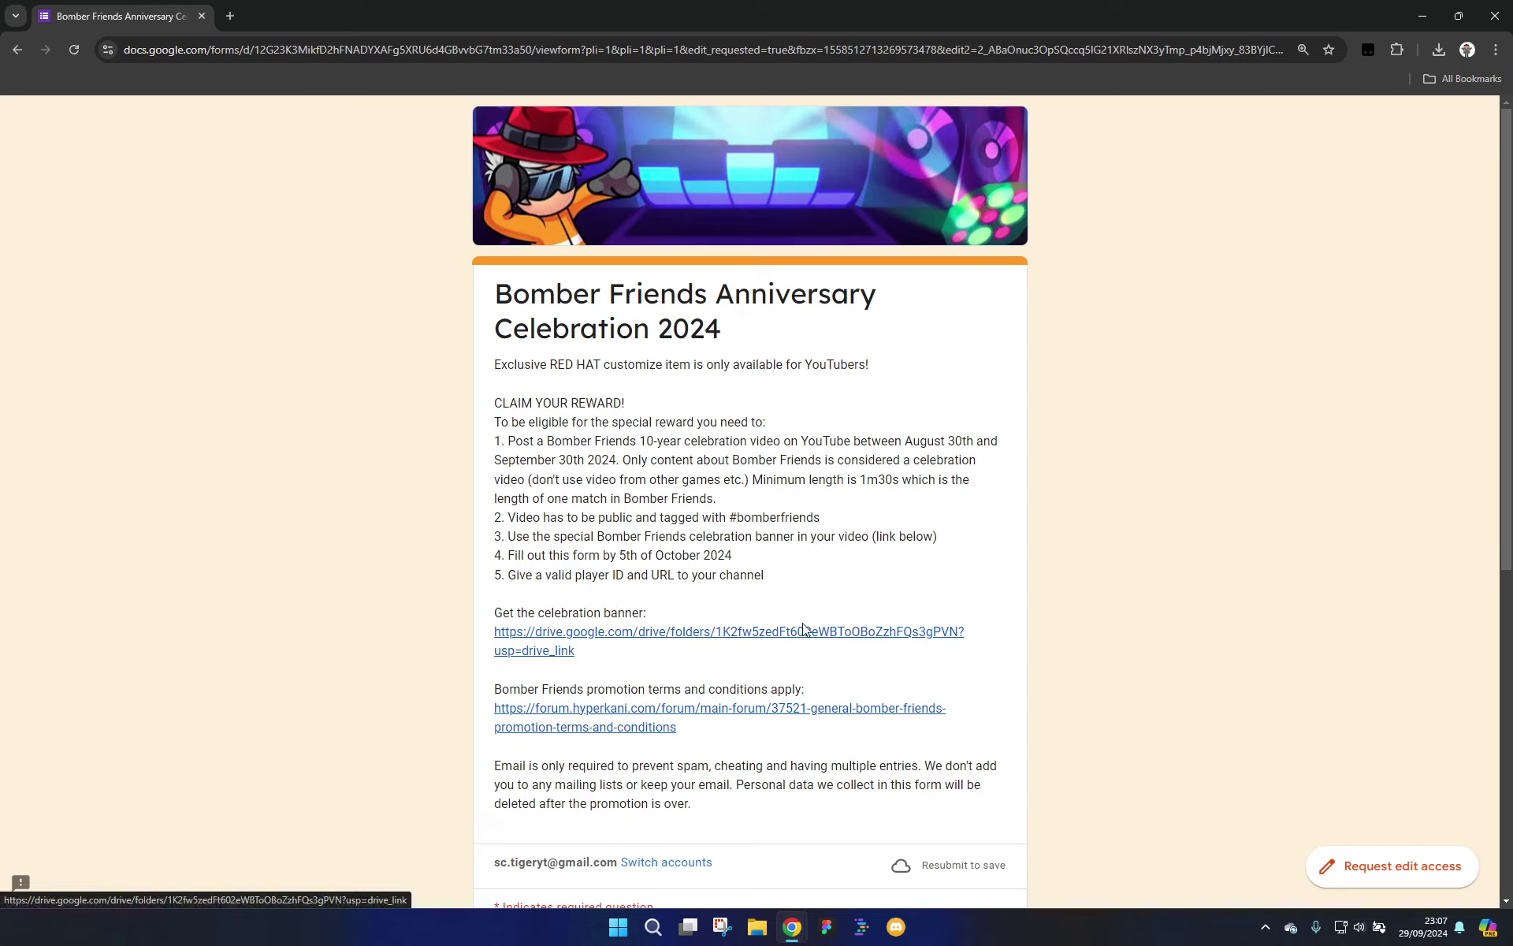
left_click_drag(531, 365, 601, 368)
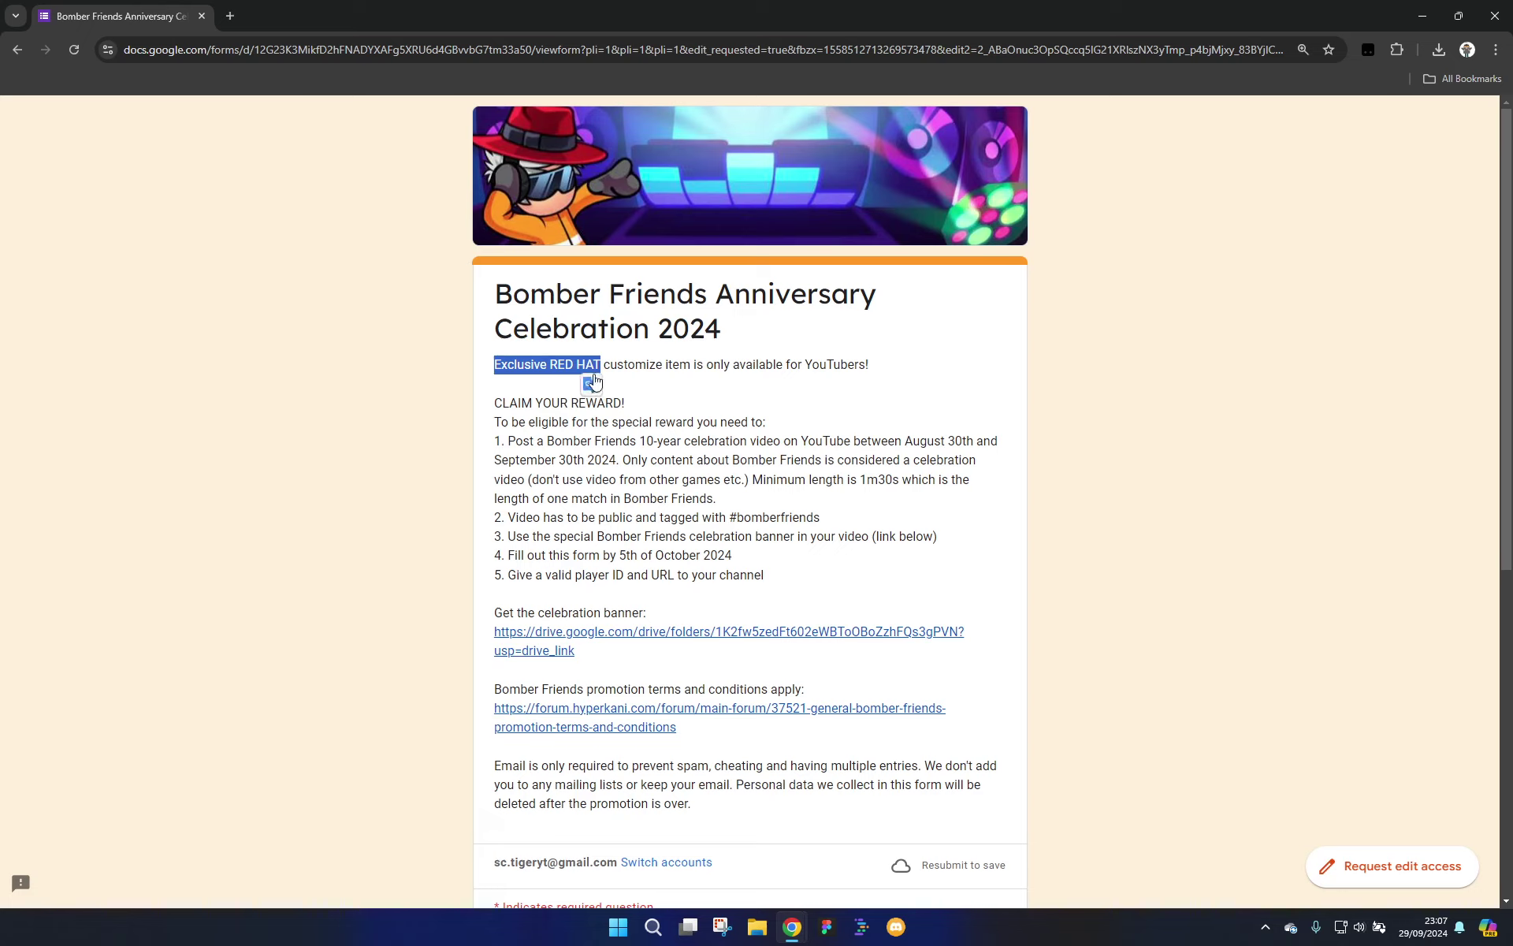
left_click(847, 434)
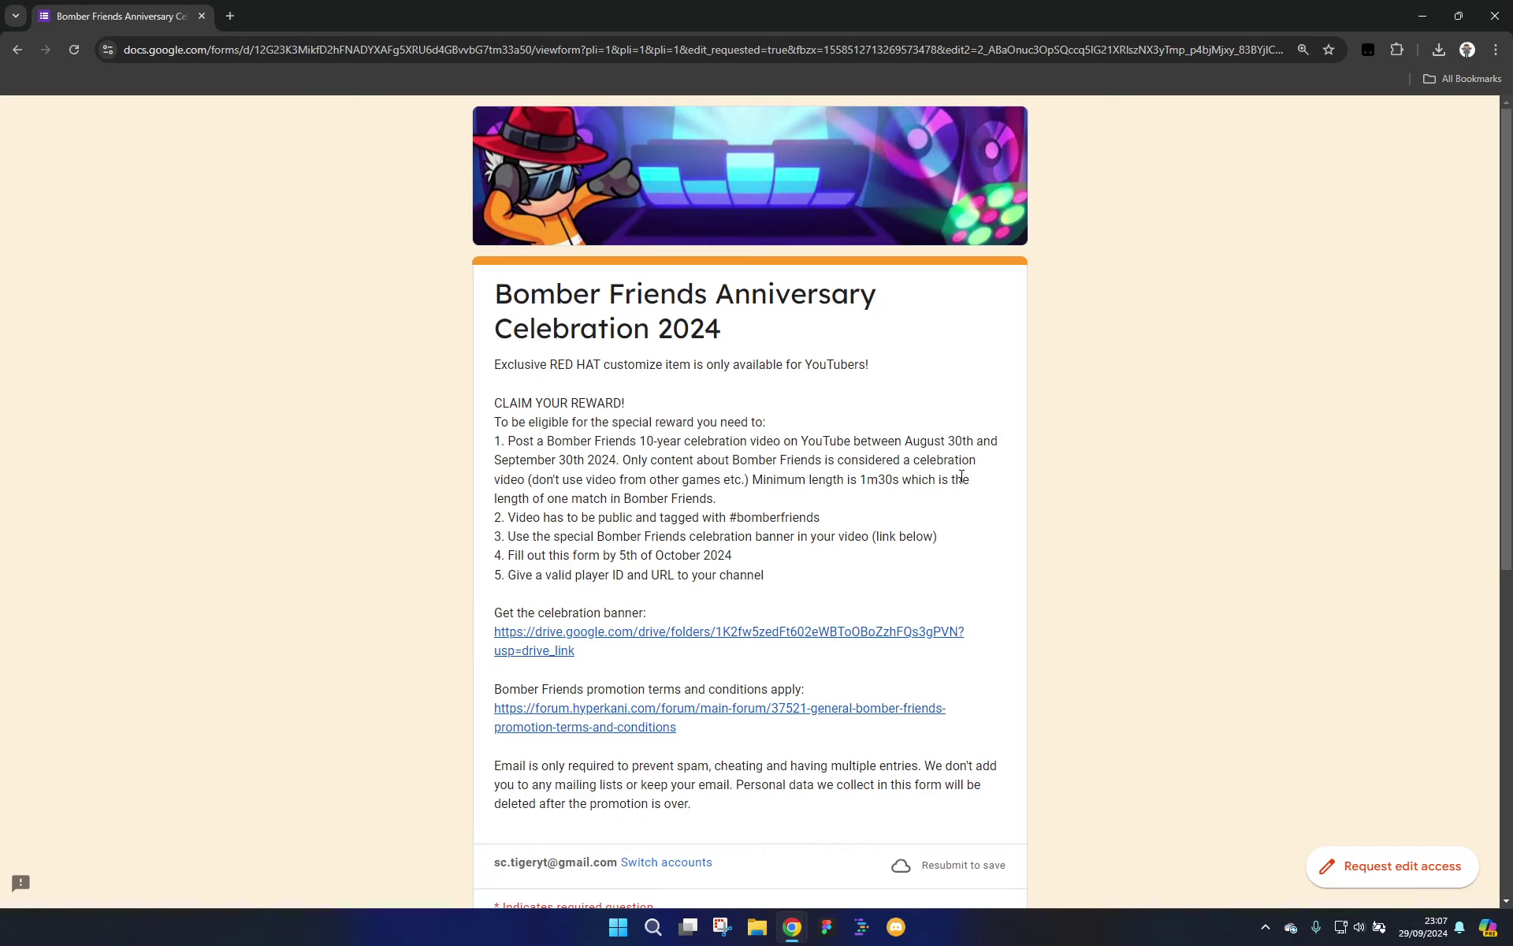
key("ctrl+super+Right")
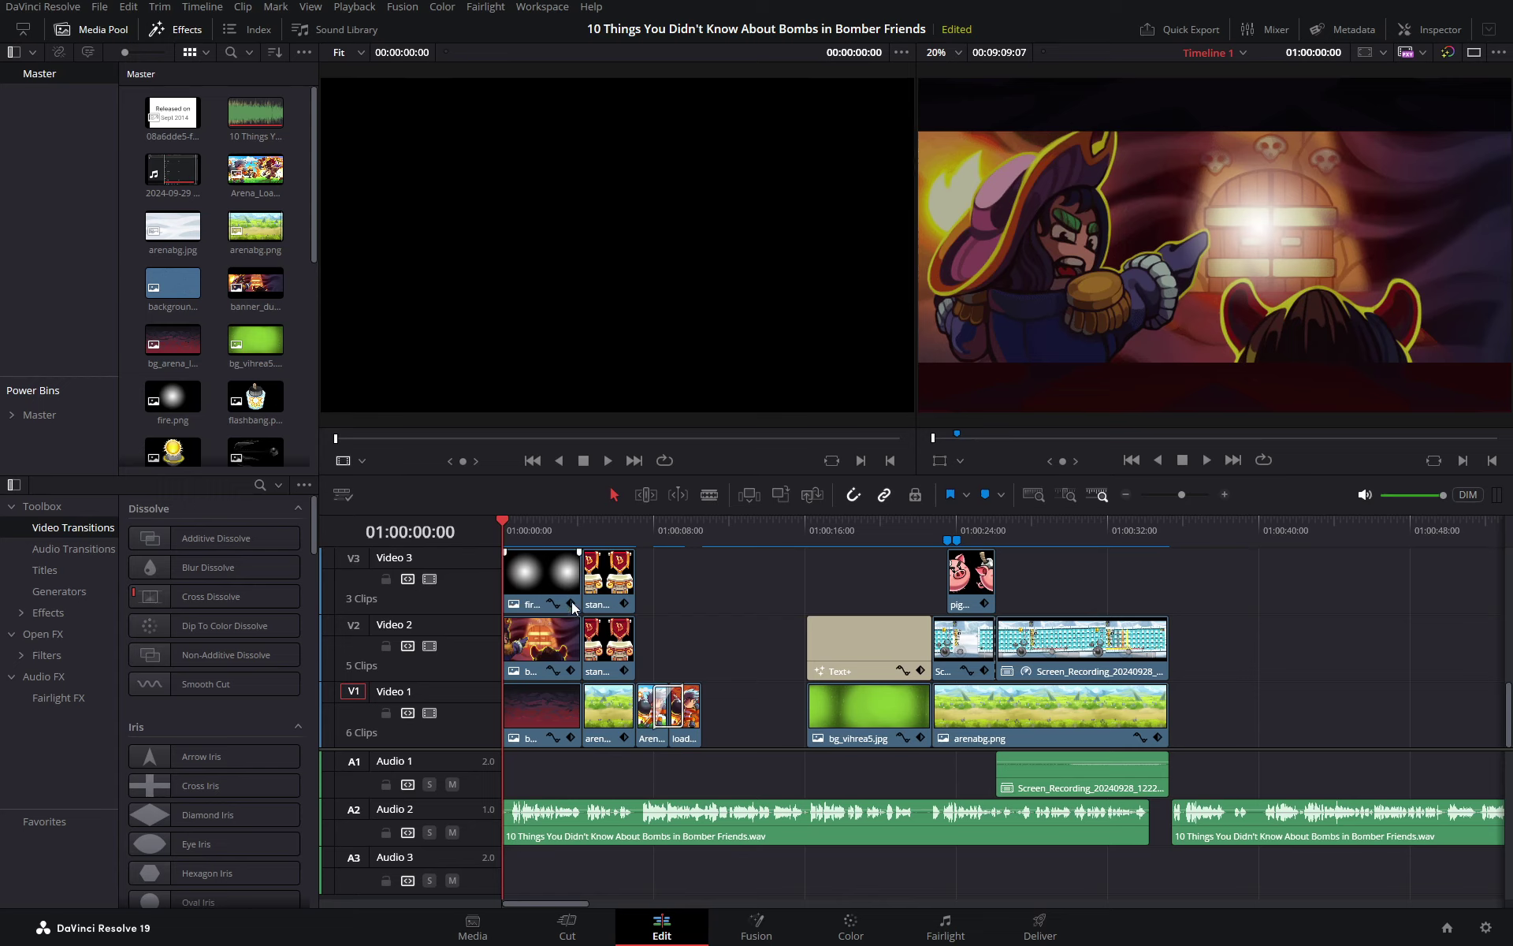
Check the viewer options and Timeline 1 list, then switch to a single full-width timeline viewer
mouse_move(555, 593)
left_mouse_down()
mouse_move(599, 552)
mouse_move(756, 599)
mouse_move(599, 567)
mouse_move(575, 614)
left_mouse_up()
left_click(900, 52)
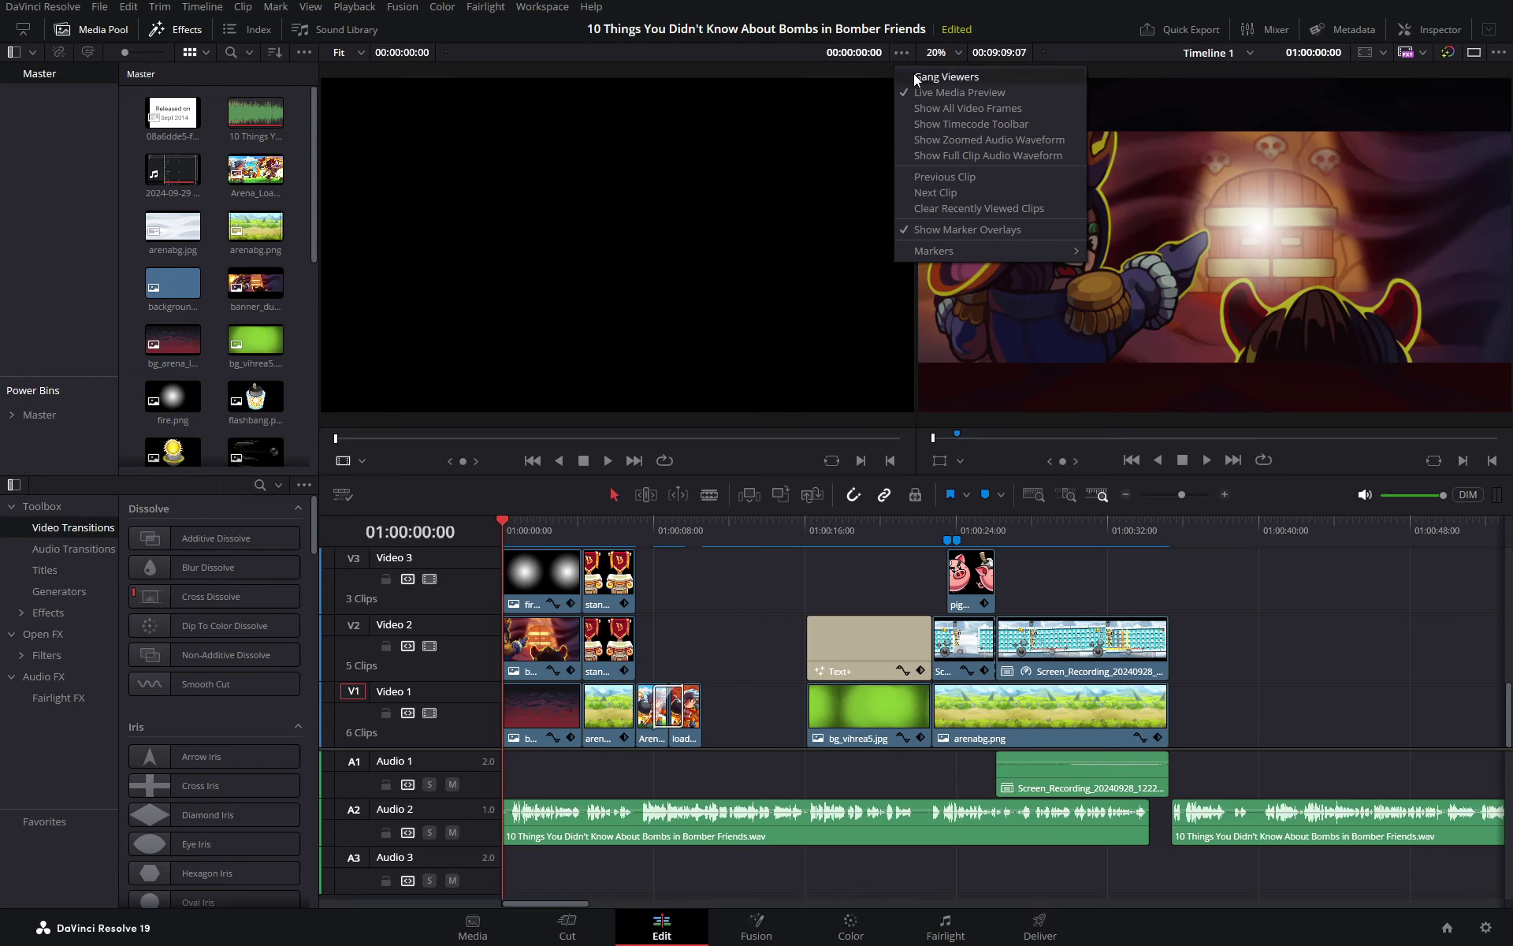
left_click(1248, 56)
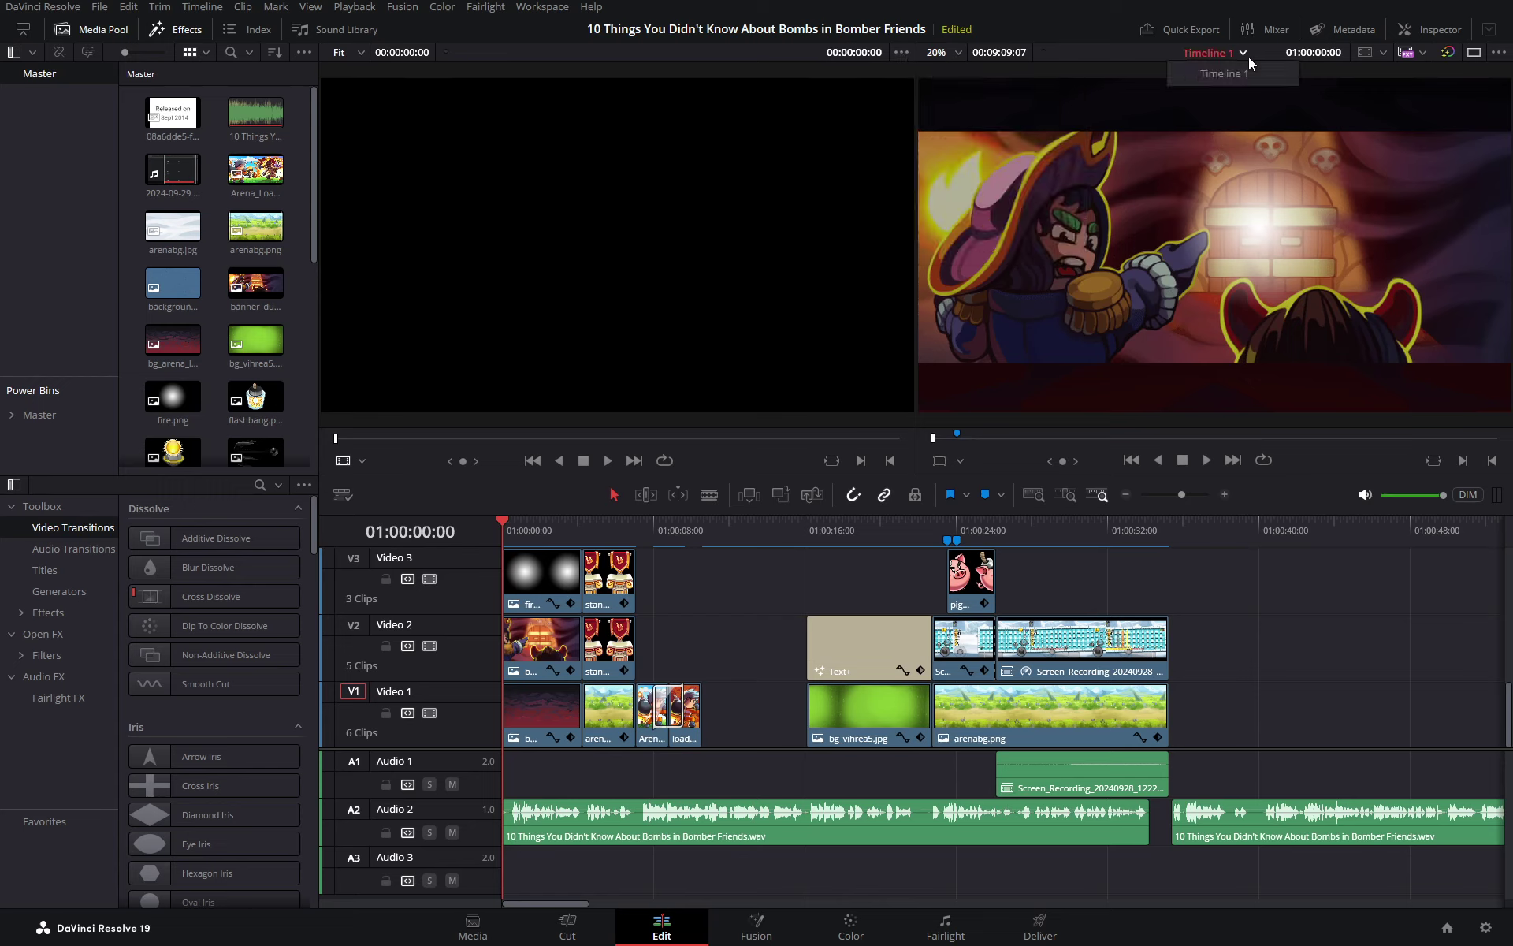
left_click(1407, 83)
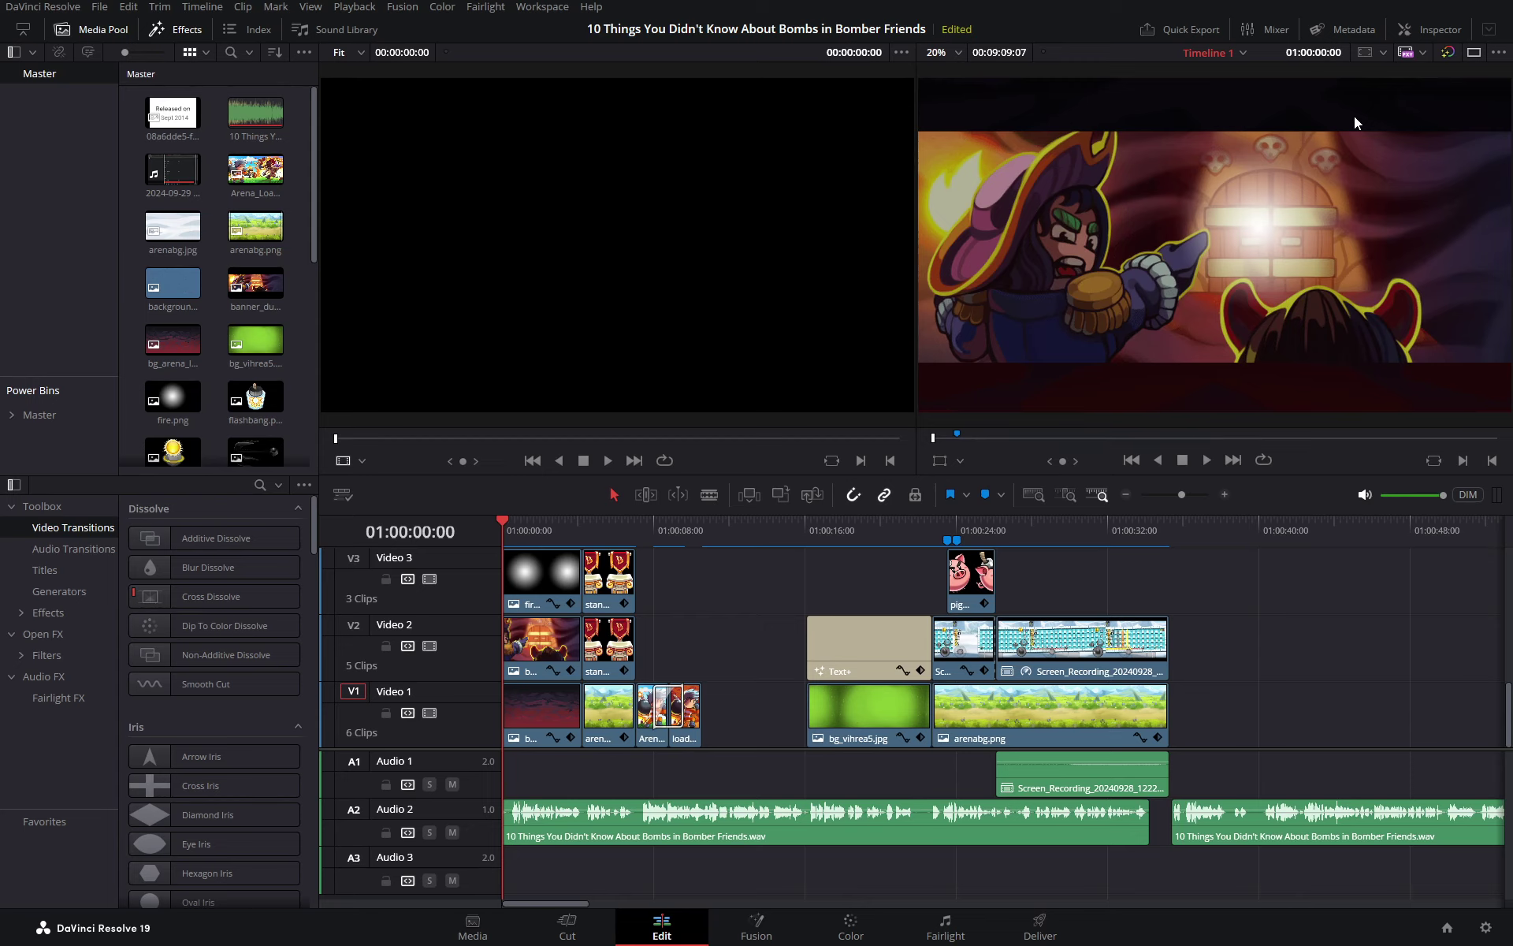
left_click(1474, 53)
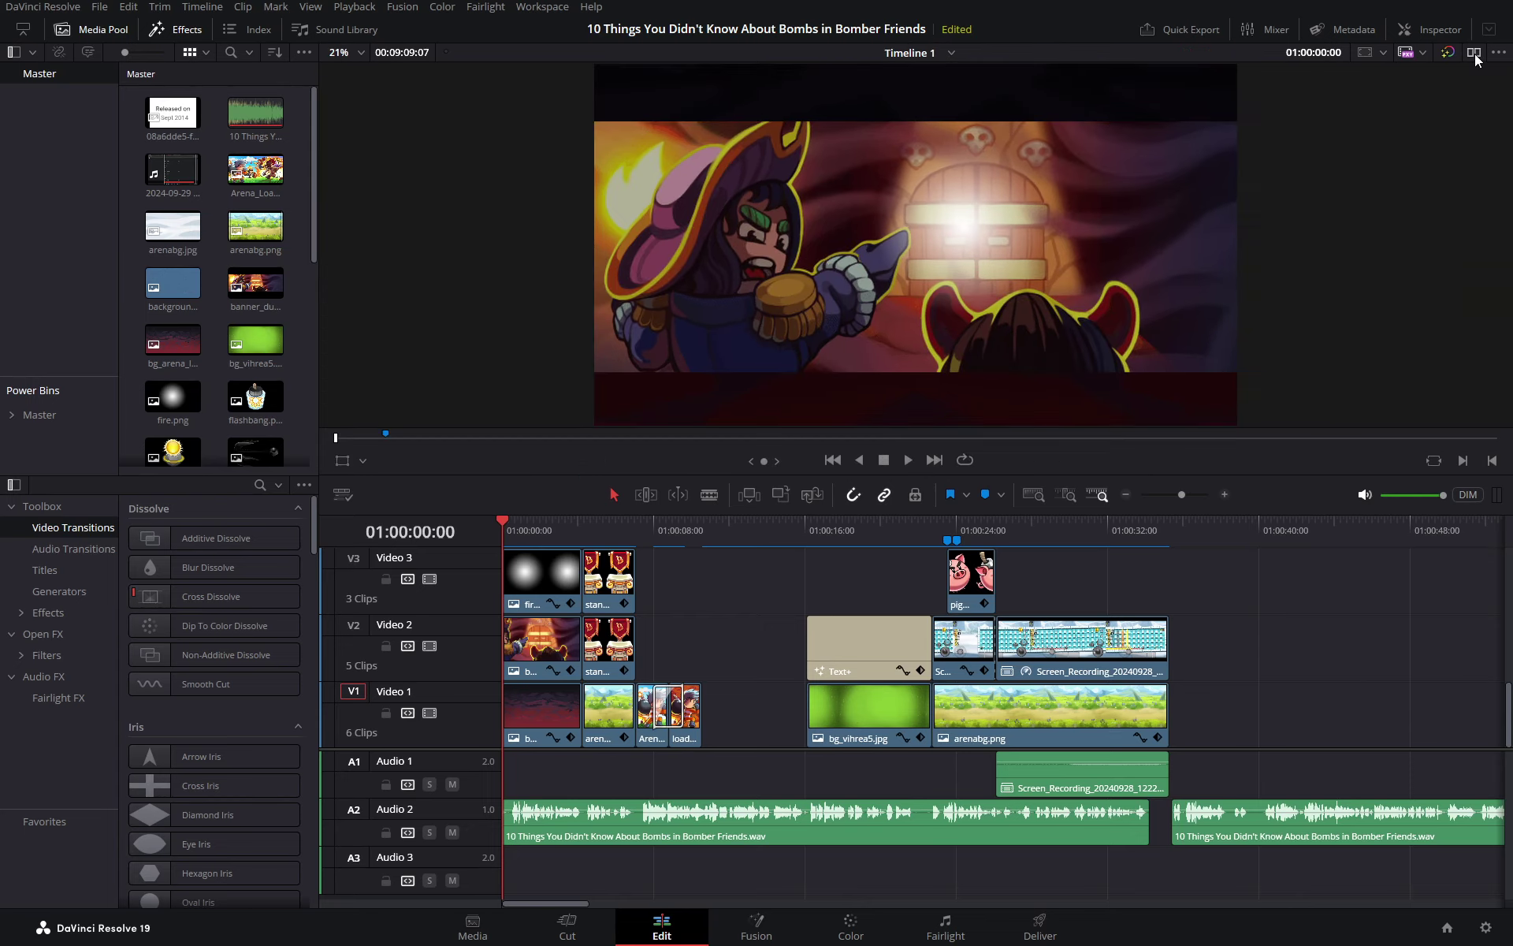
Play the intro edit up to 01:00:38:07, then scroll along the timeline to review all tracks
left_click(908, 460)
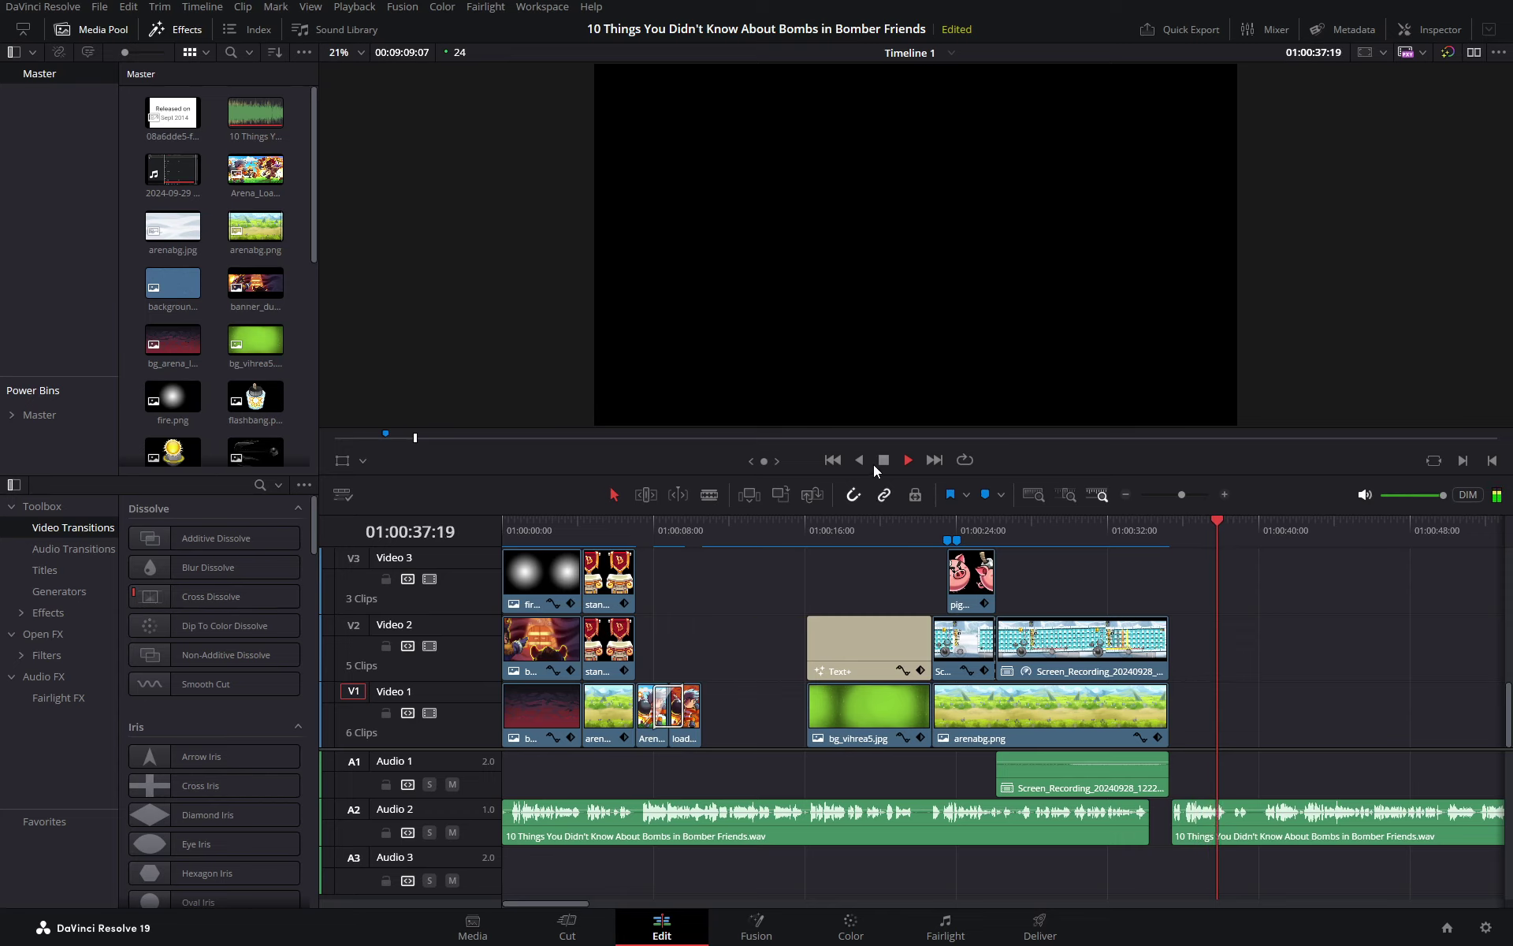
left_click(883, 462)
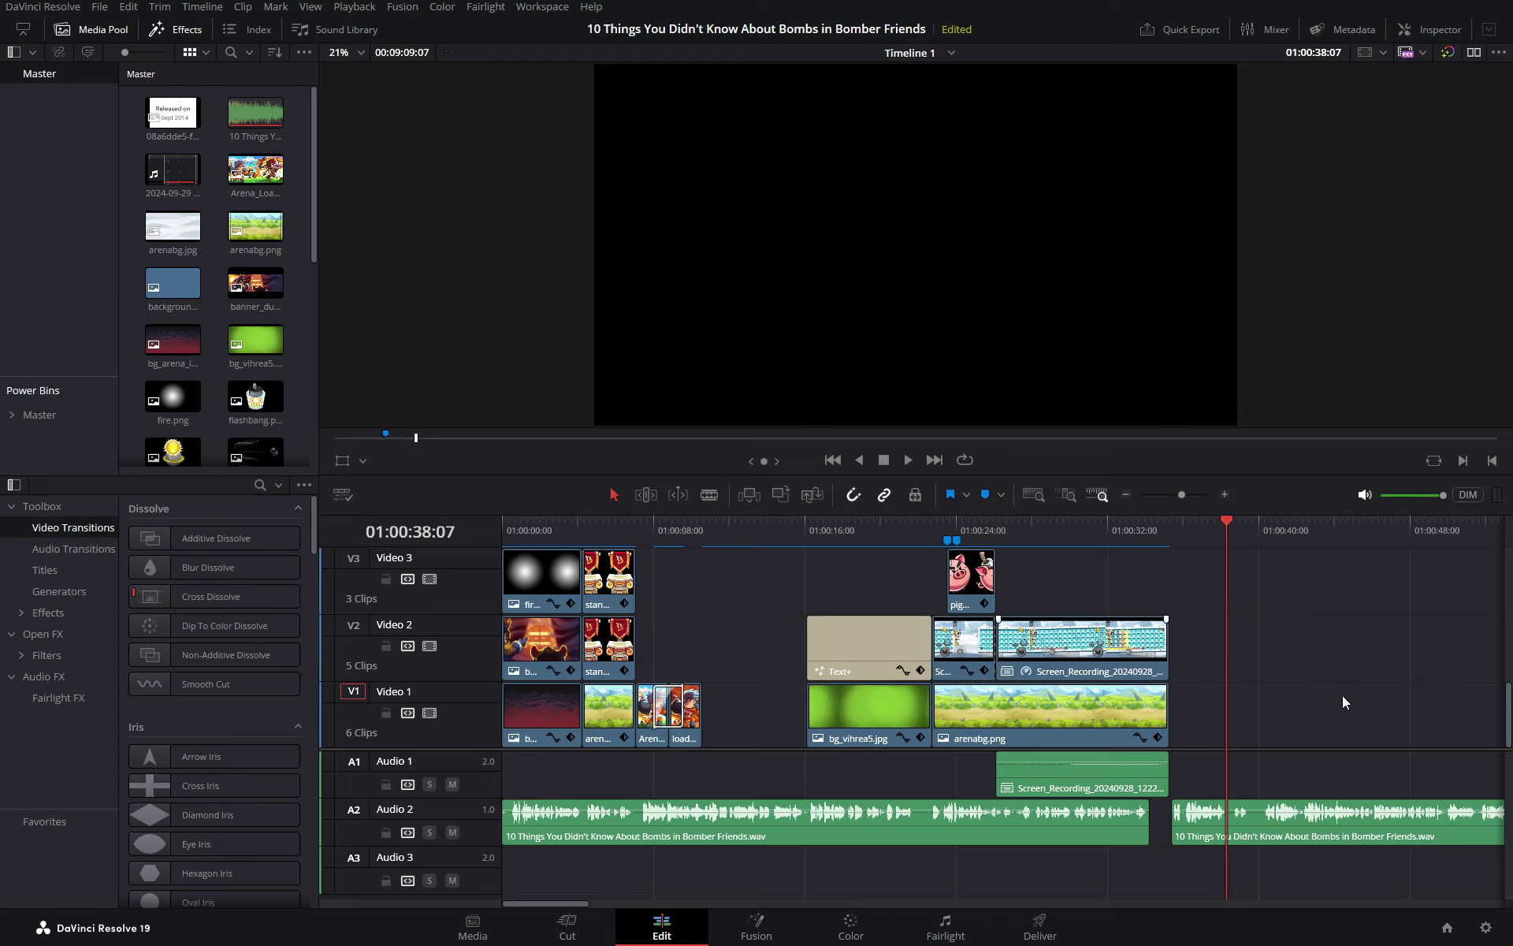
scroll(1220, 703, "right", 10)
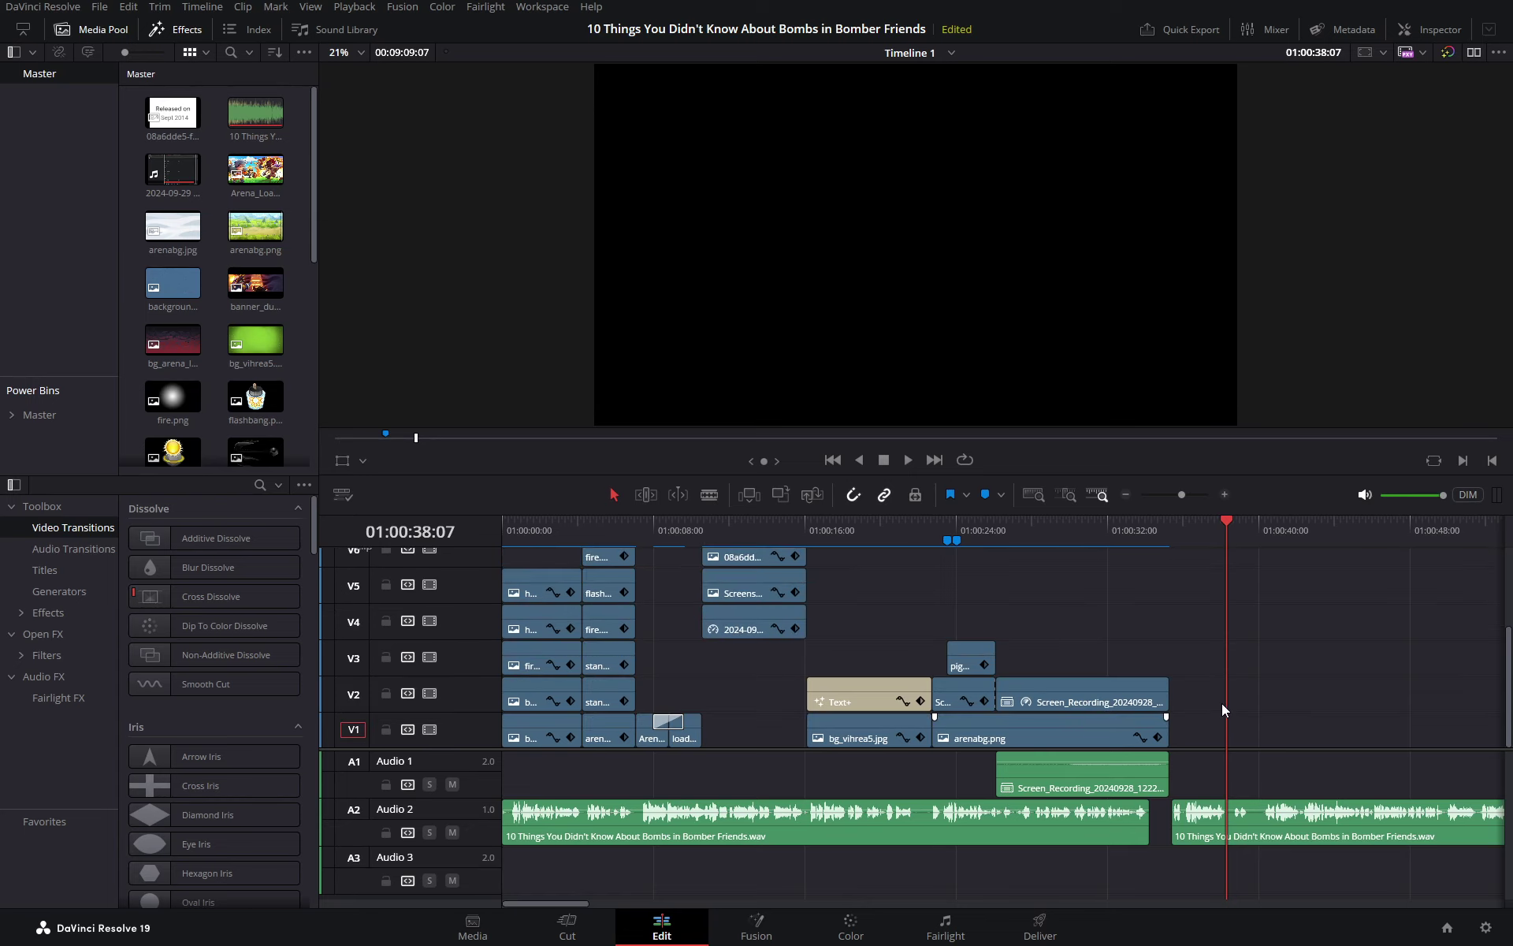
scroll(1234, 720, "right", 15)
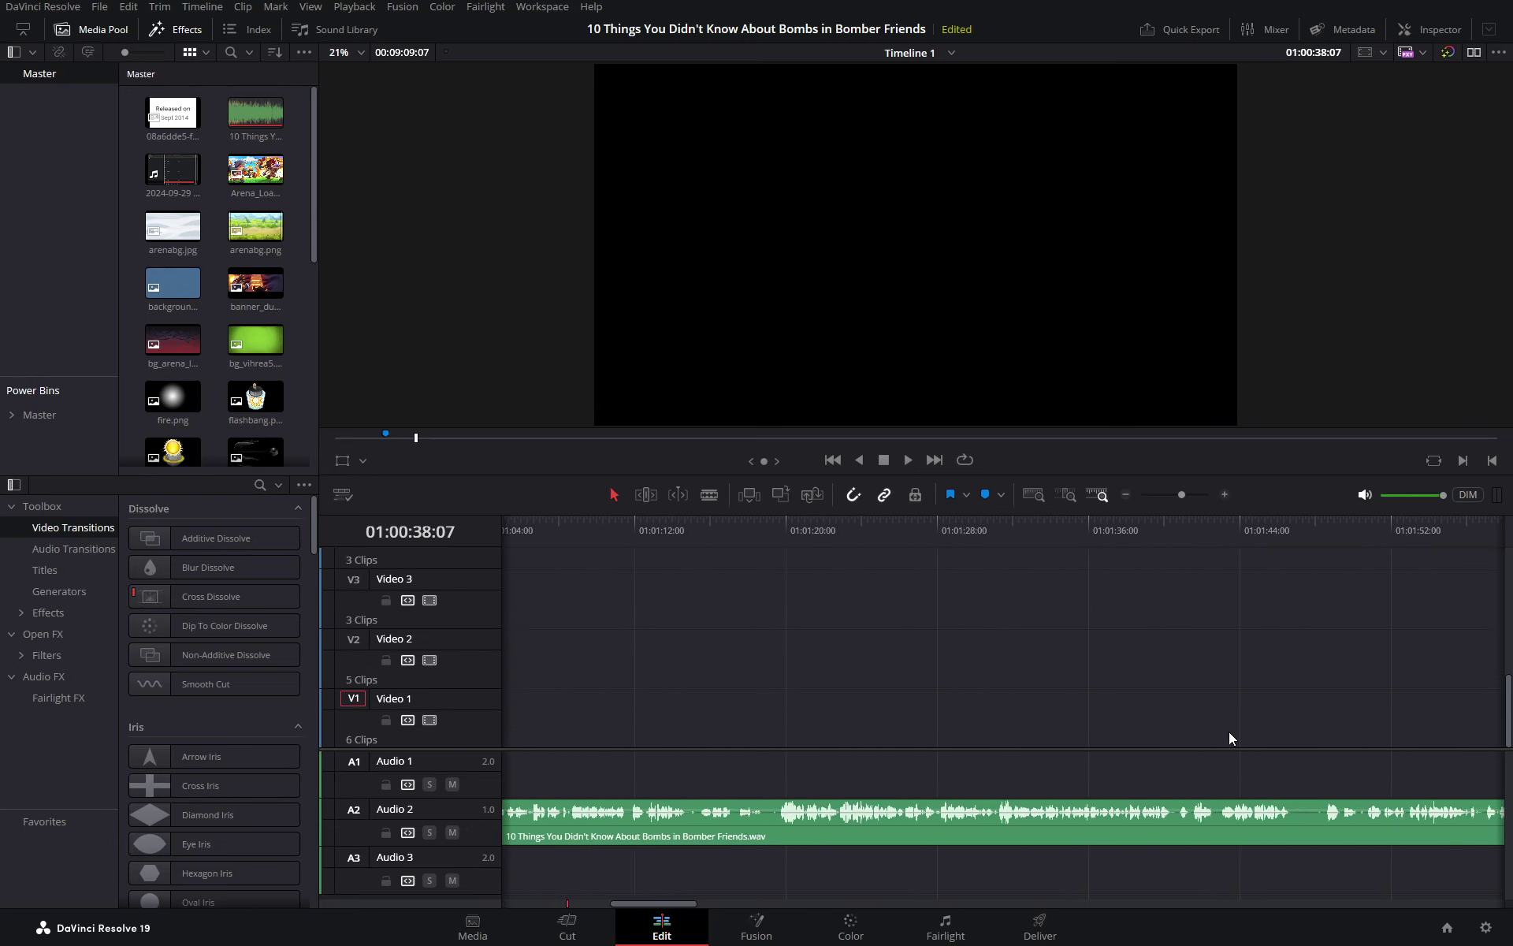
scroll(1239, 747, "left", 6)
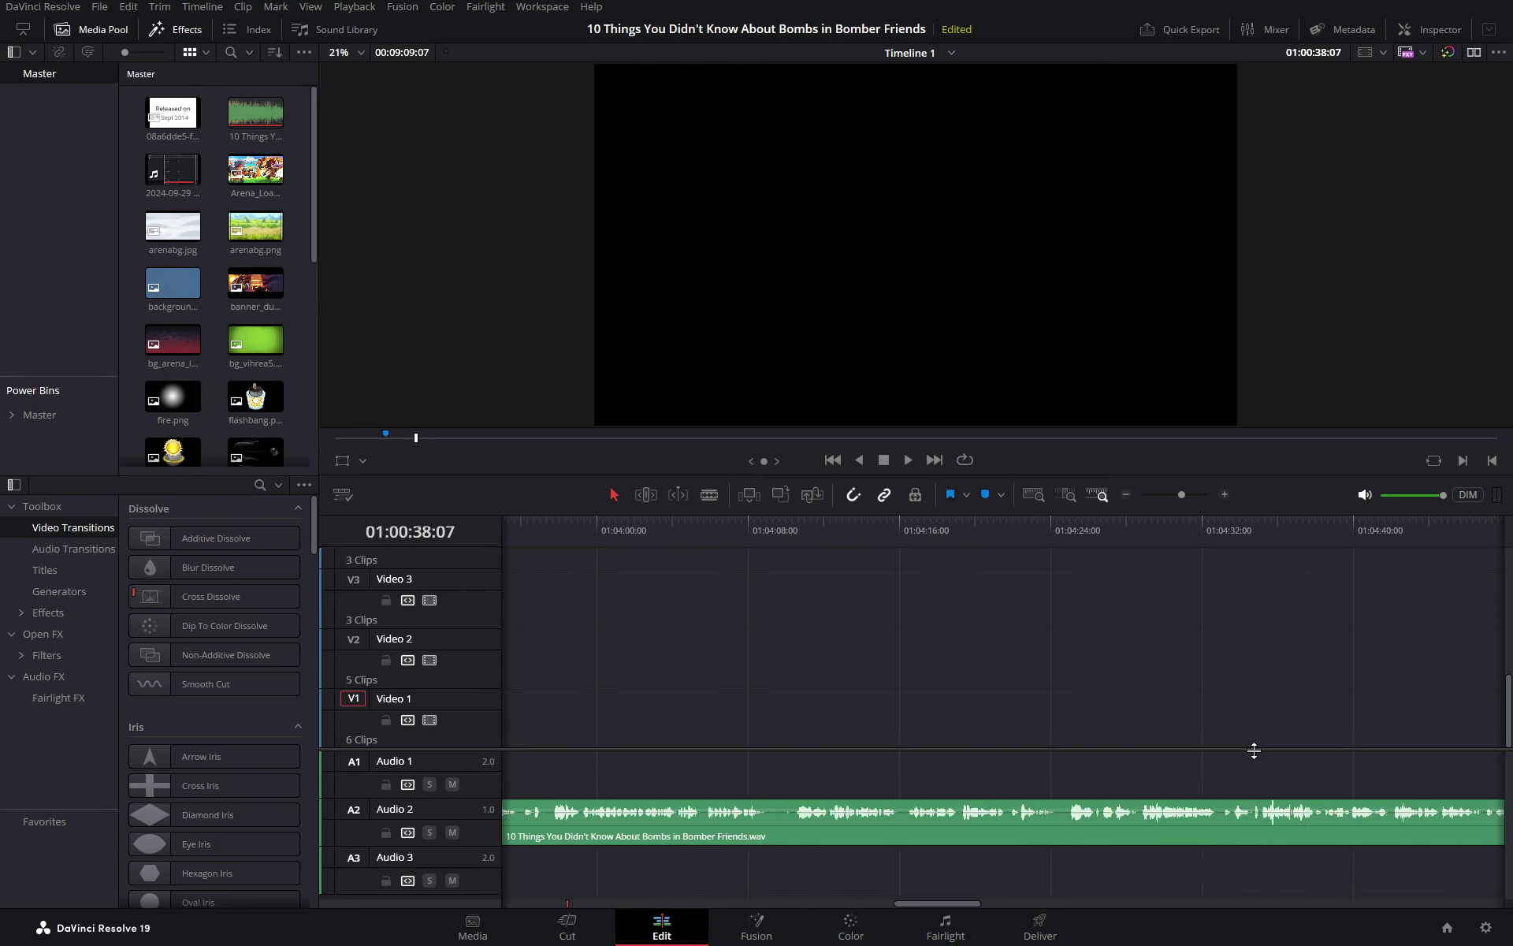
scroll(1248, 750, "left", 10)
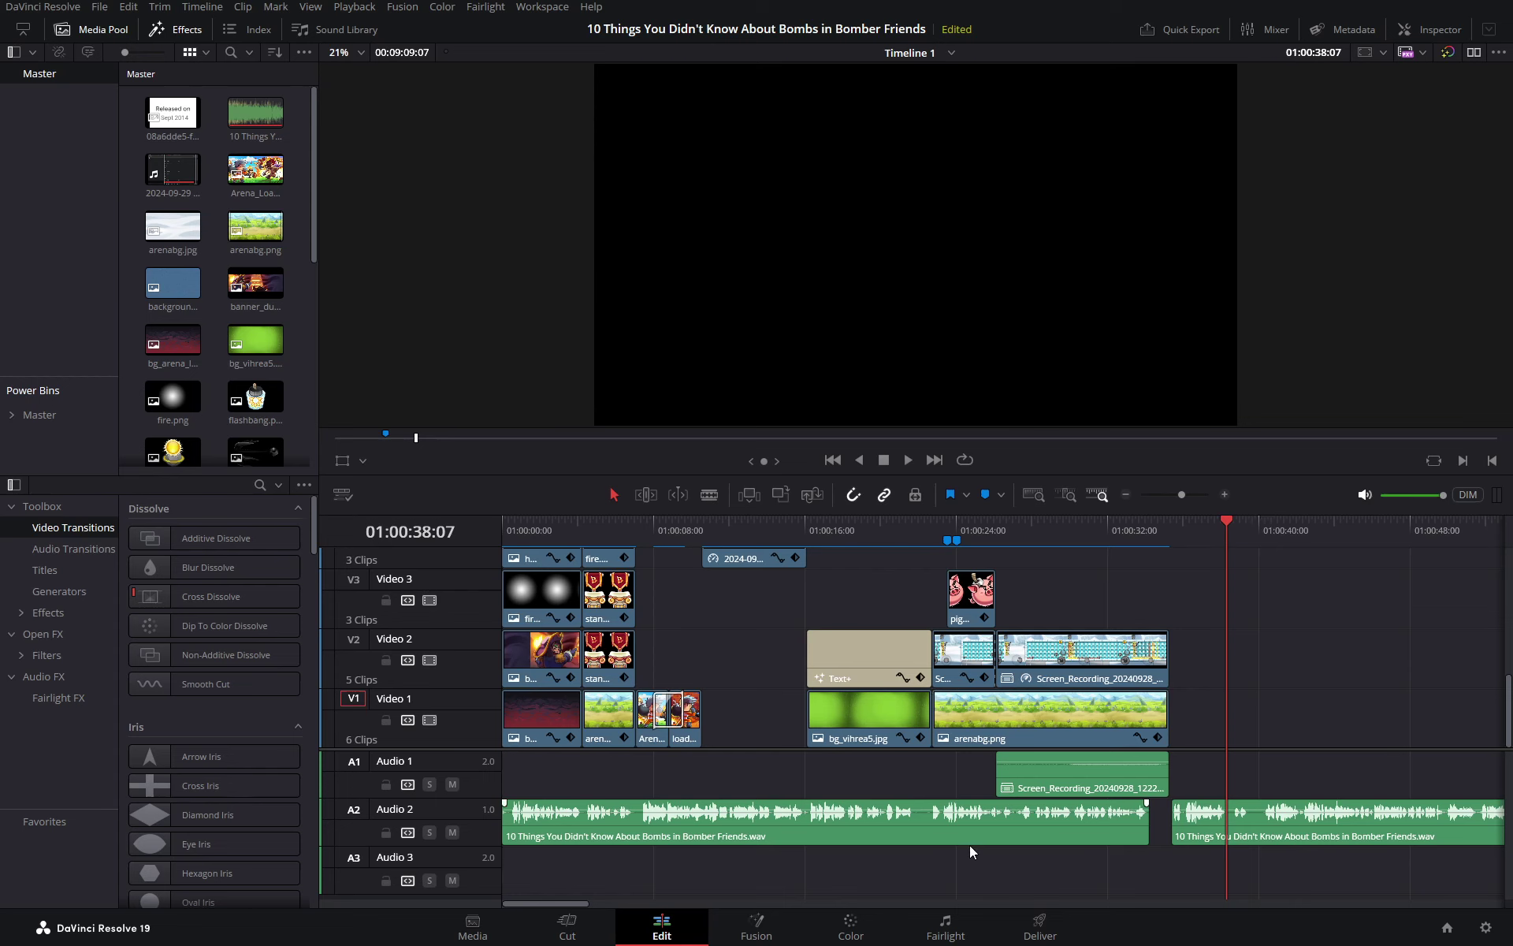
Return to the form, scroll down and submit the entry, then Alt+Tab to the YouTube window
key("ctrl+super+Right")
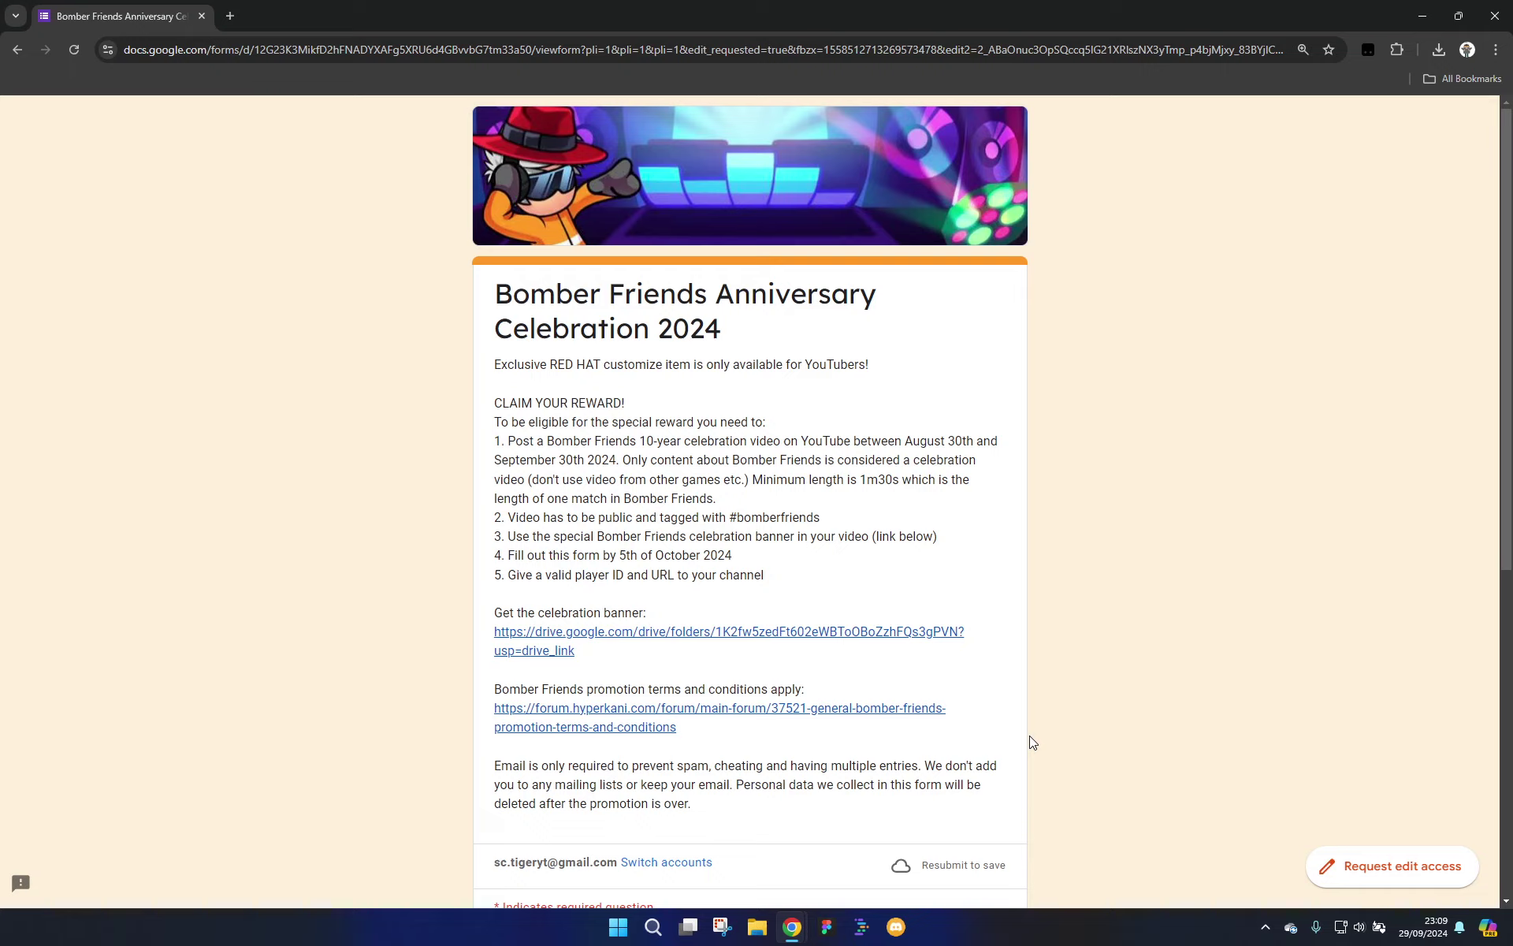
scroll(1024, 741, "down", 5)
scroll(991, 749, "down", 1)
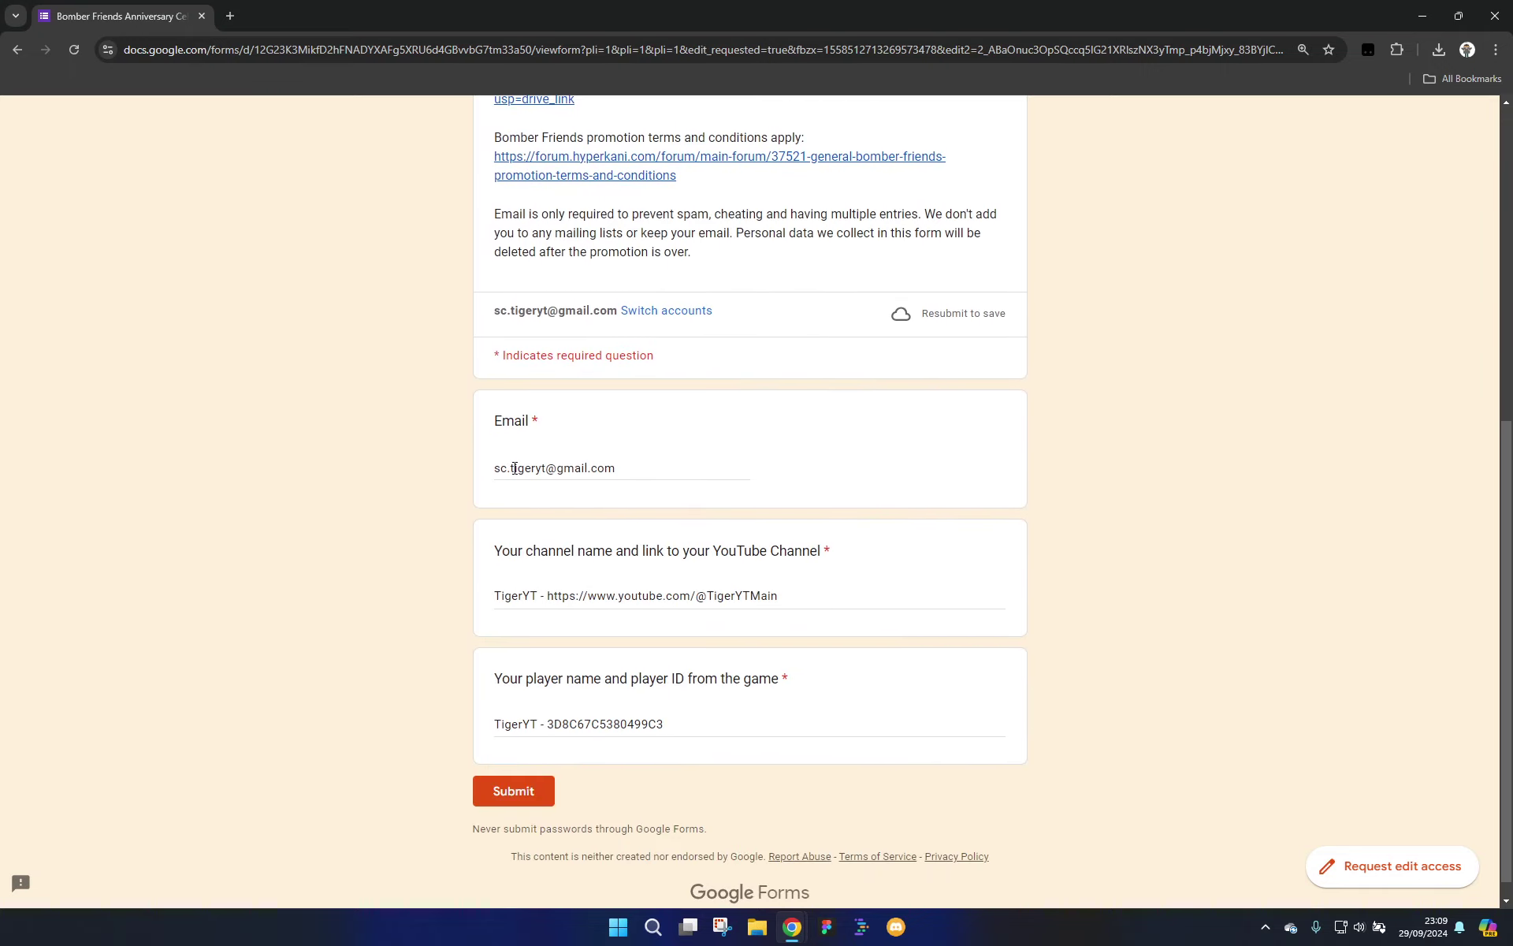
left_click(536, 795)
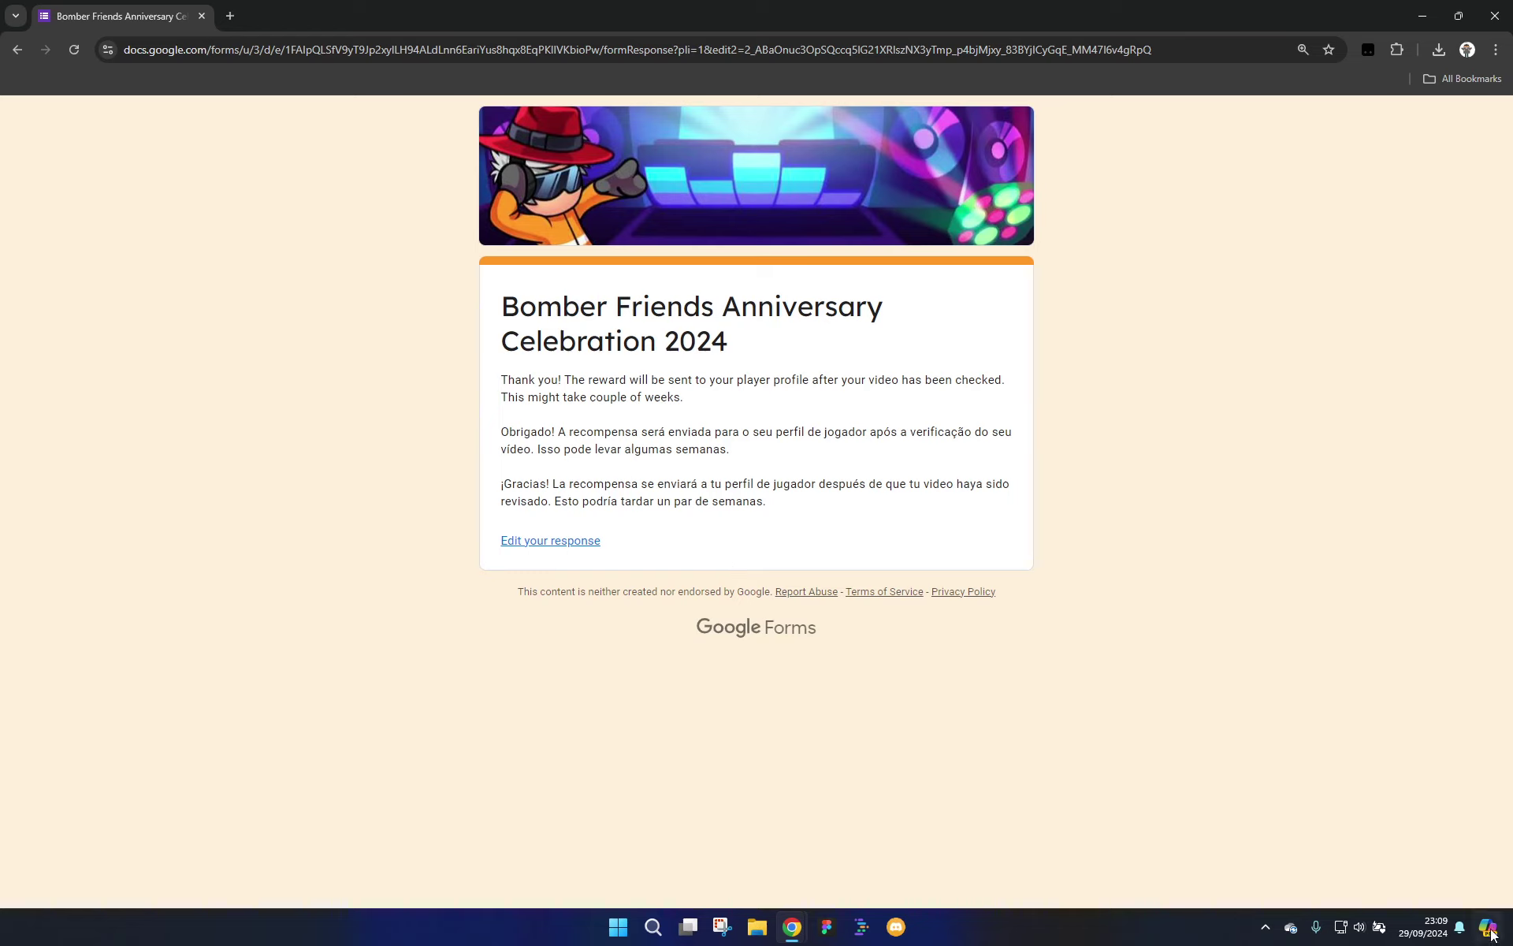
mouse_move(1434, 924)
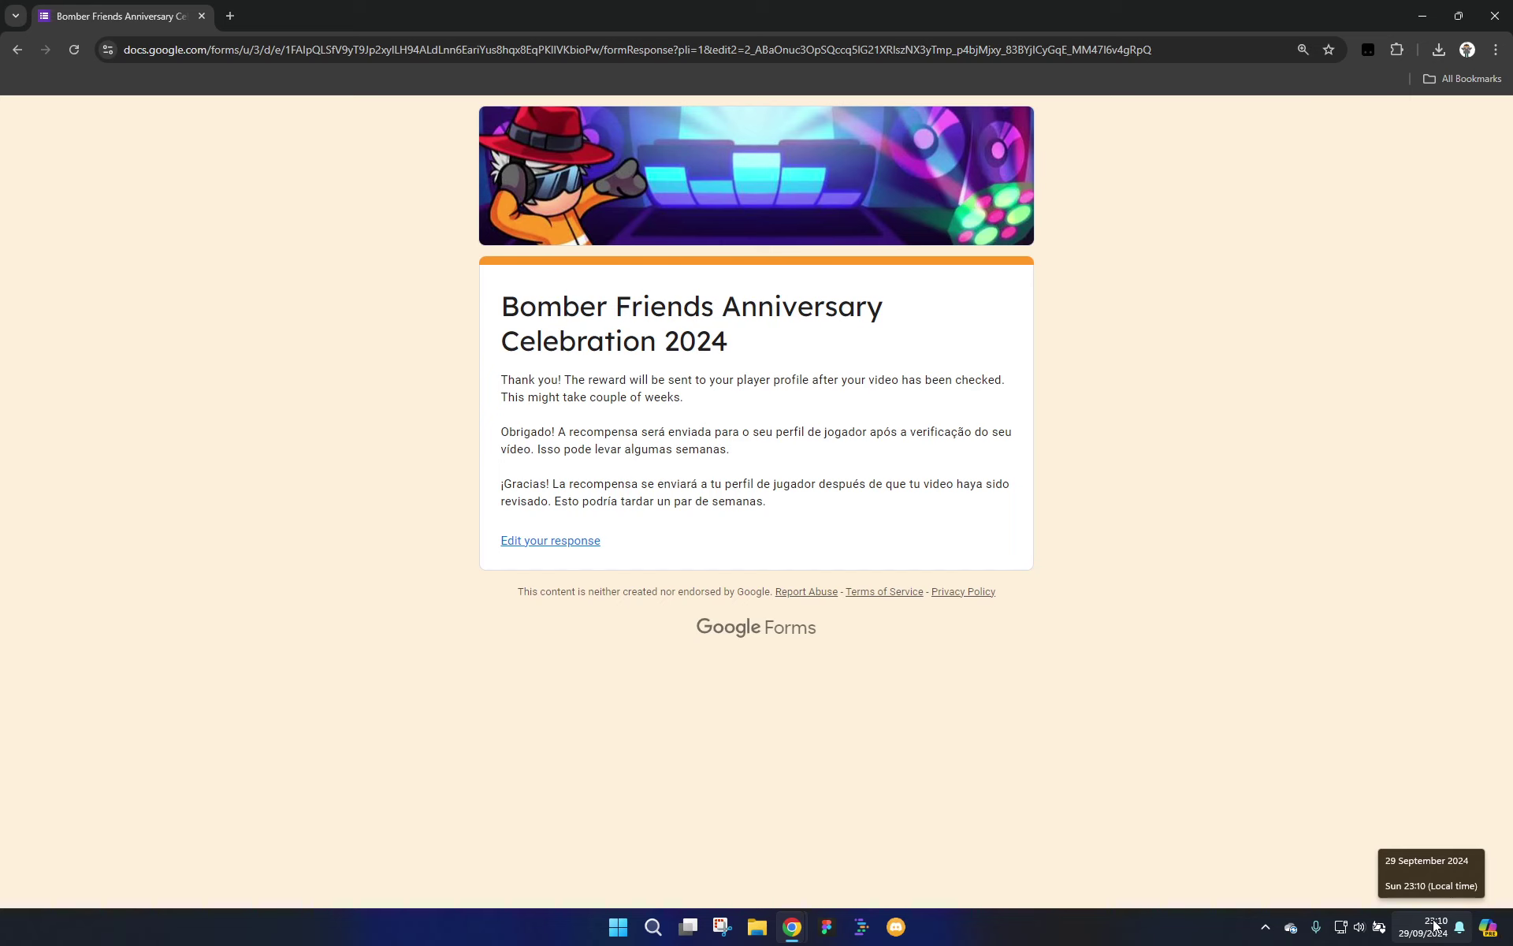
key("alt+Tab")
key("alt+Tab")
key("alt+Tab")
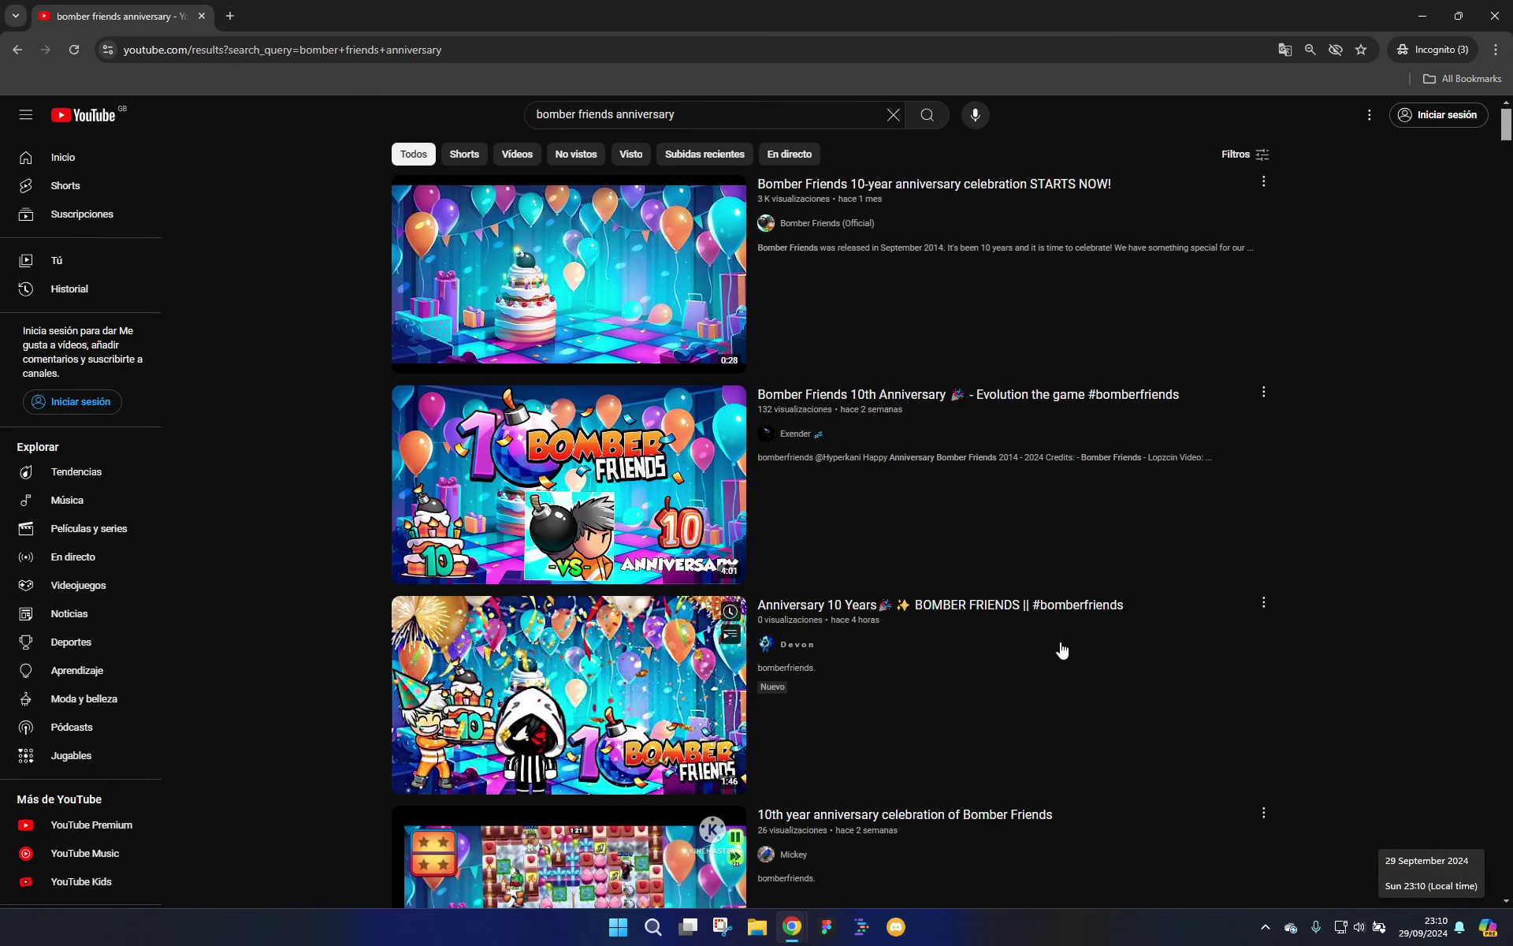
Go to the TigerYT channel's Videos page and scroll through its Bomber Friends uploads
left_click(672, 40)
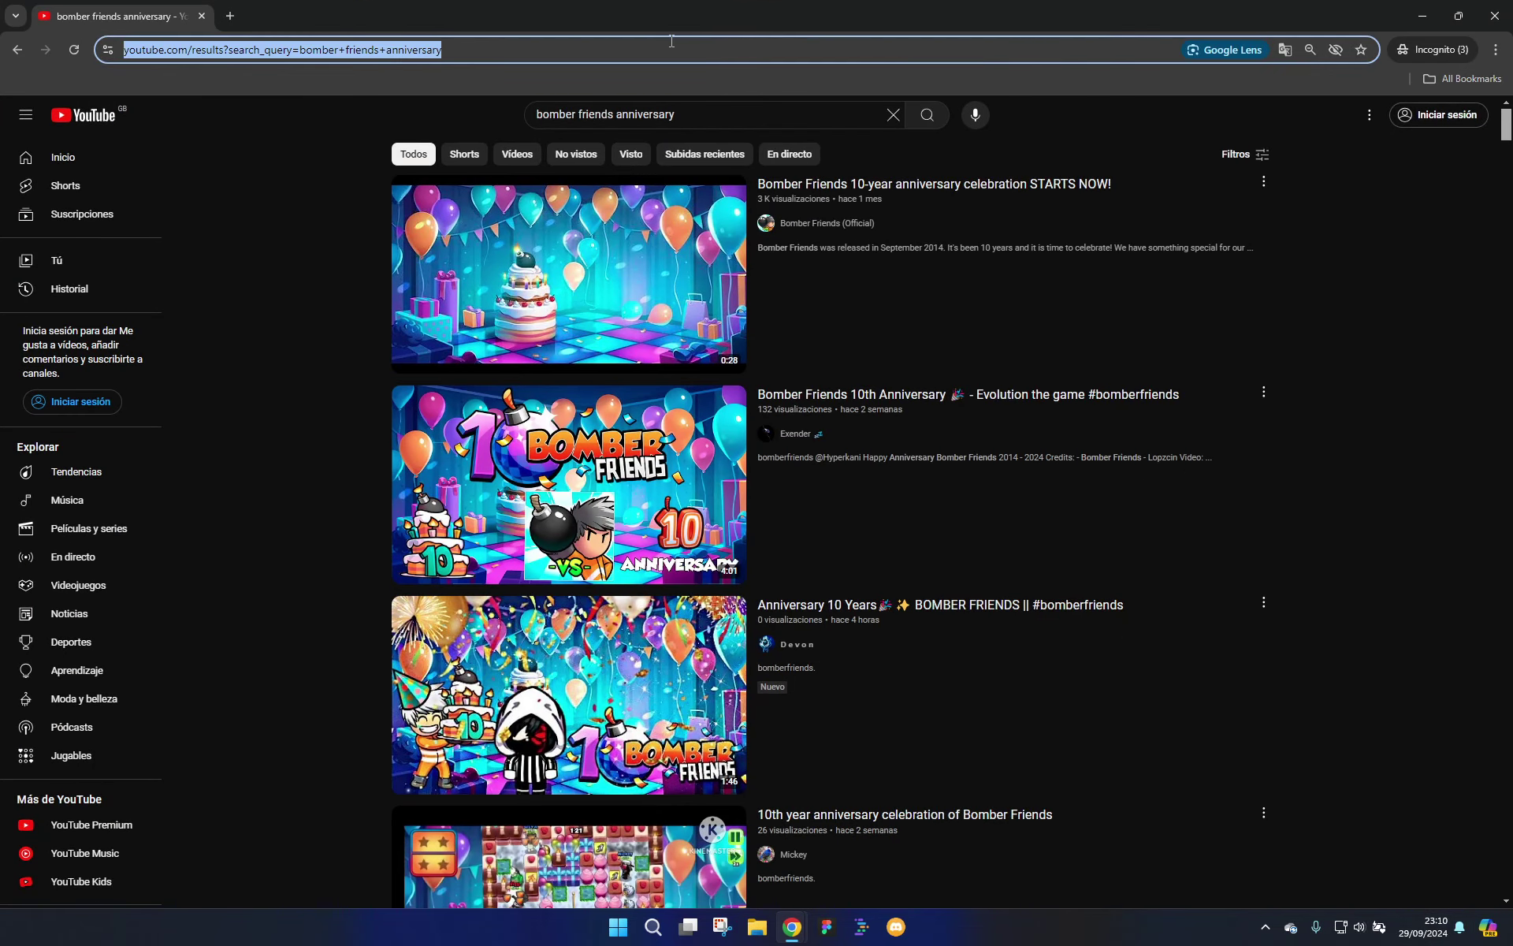
type("tigeryt")
key("Down")
key("Return")
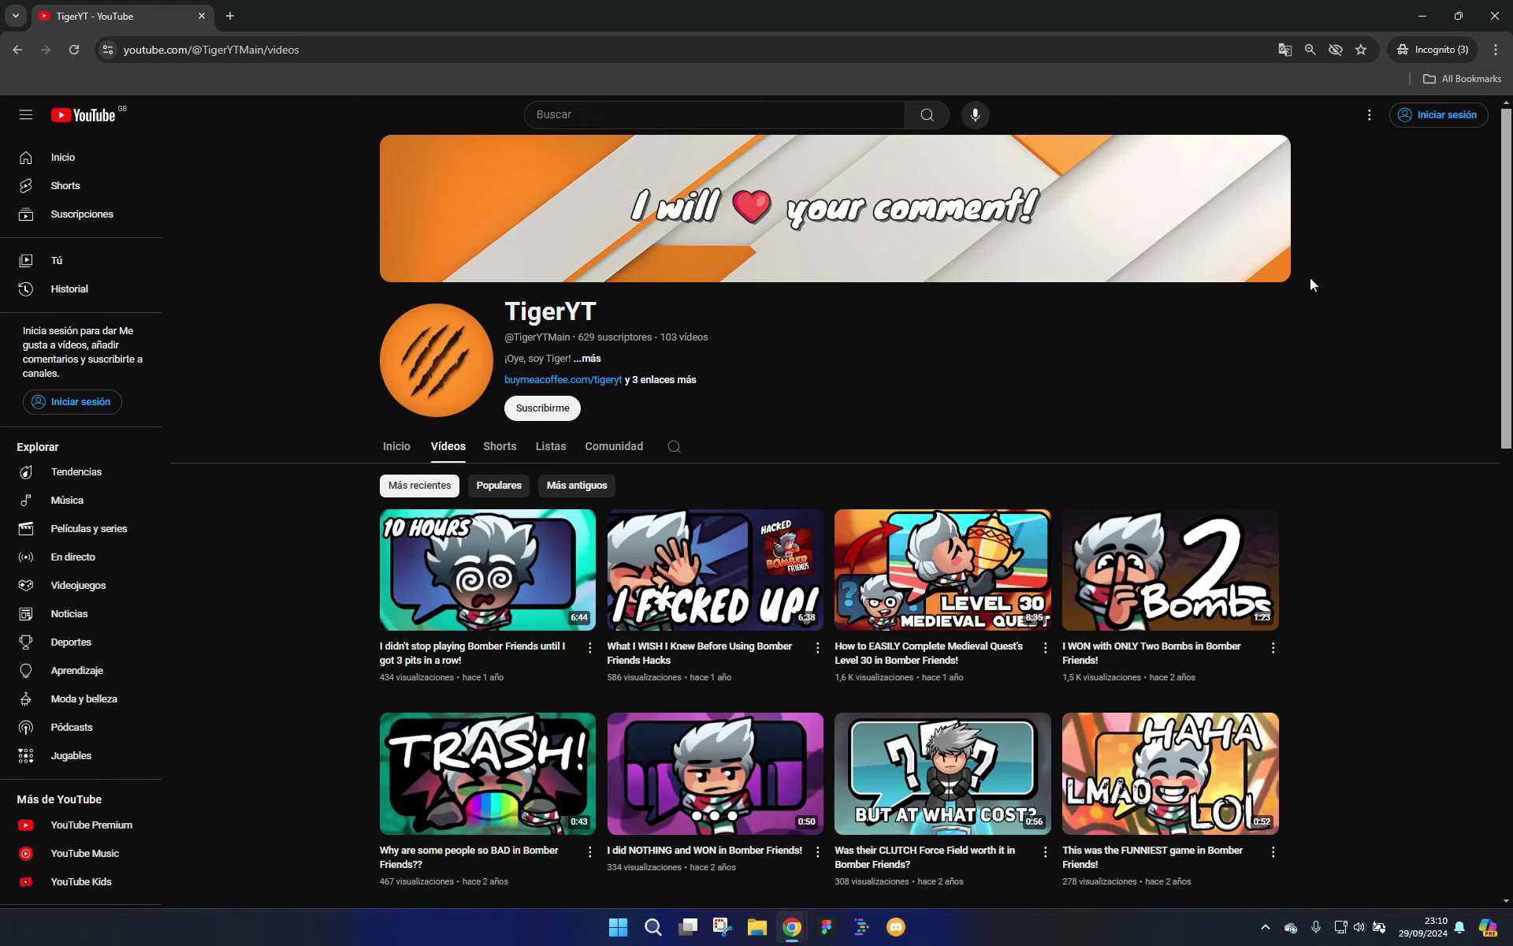
scroll(1351, 359, "down", 3)
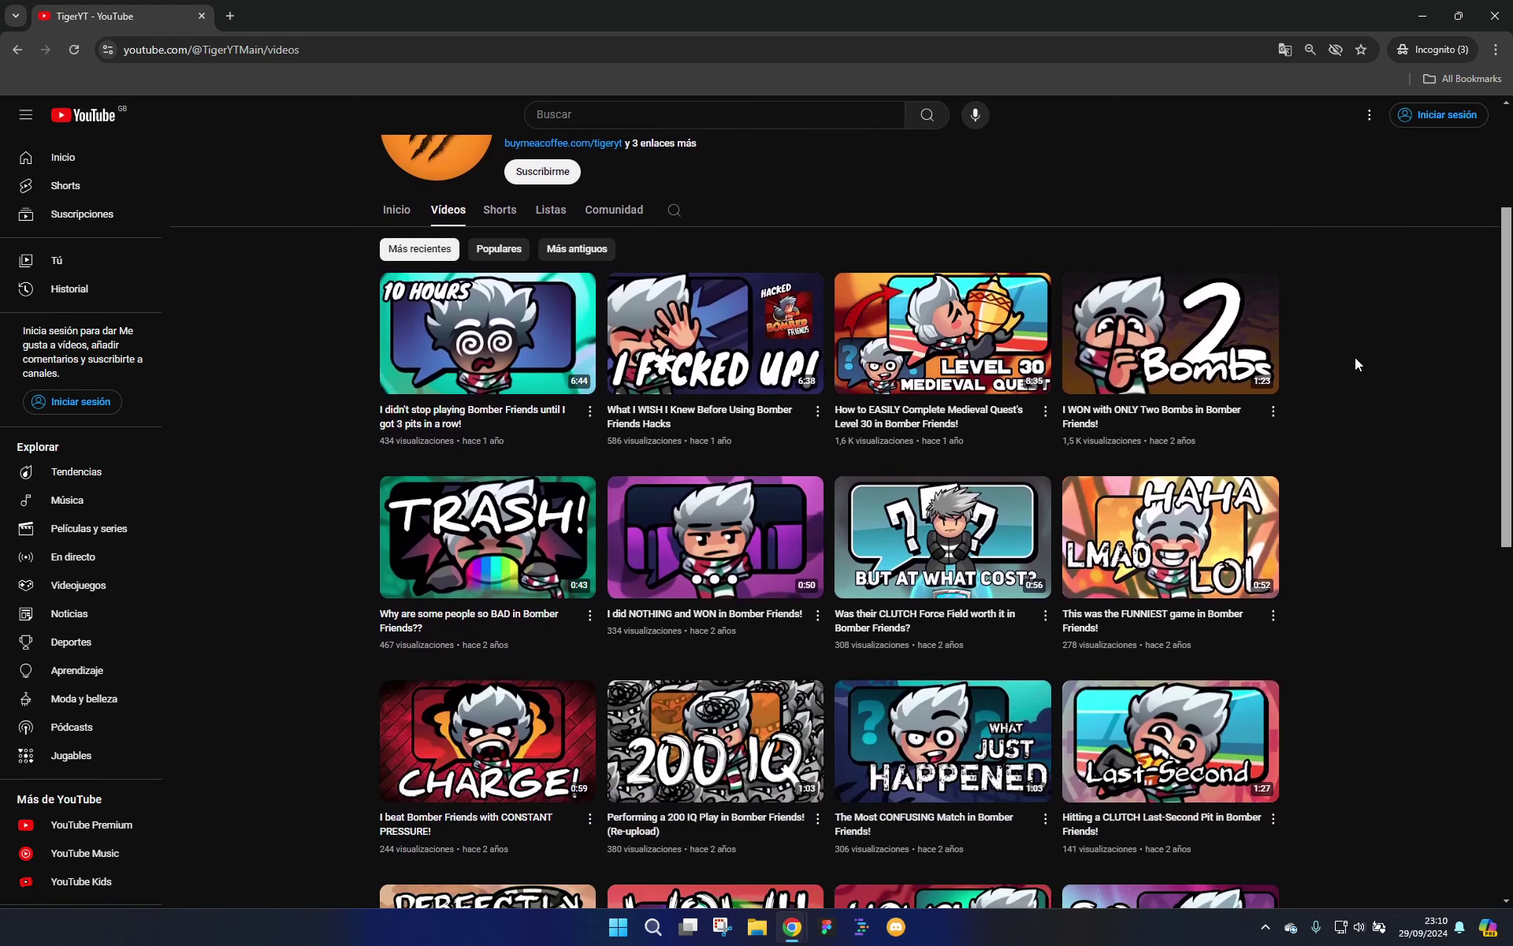
scroll(1355, 363, "down", 1)
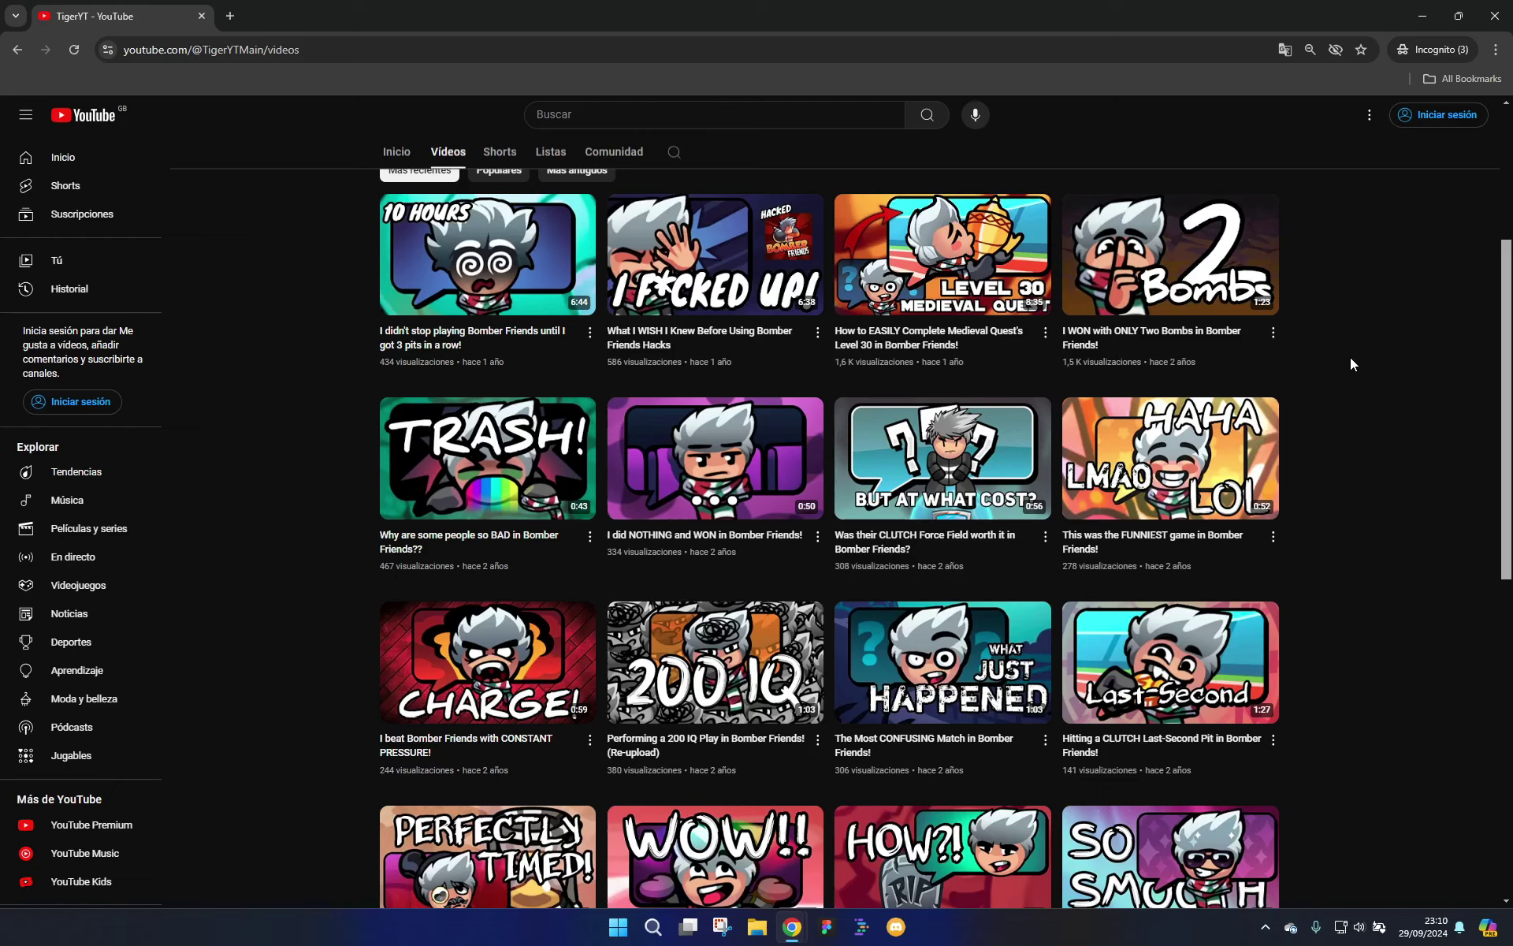
mouse_move(756, 420)
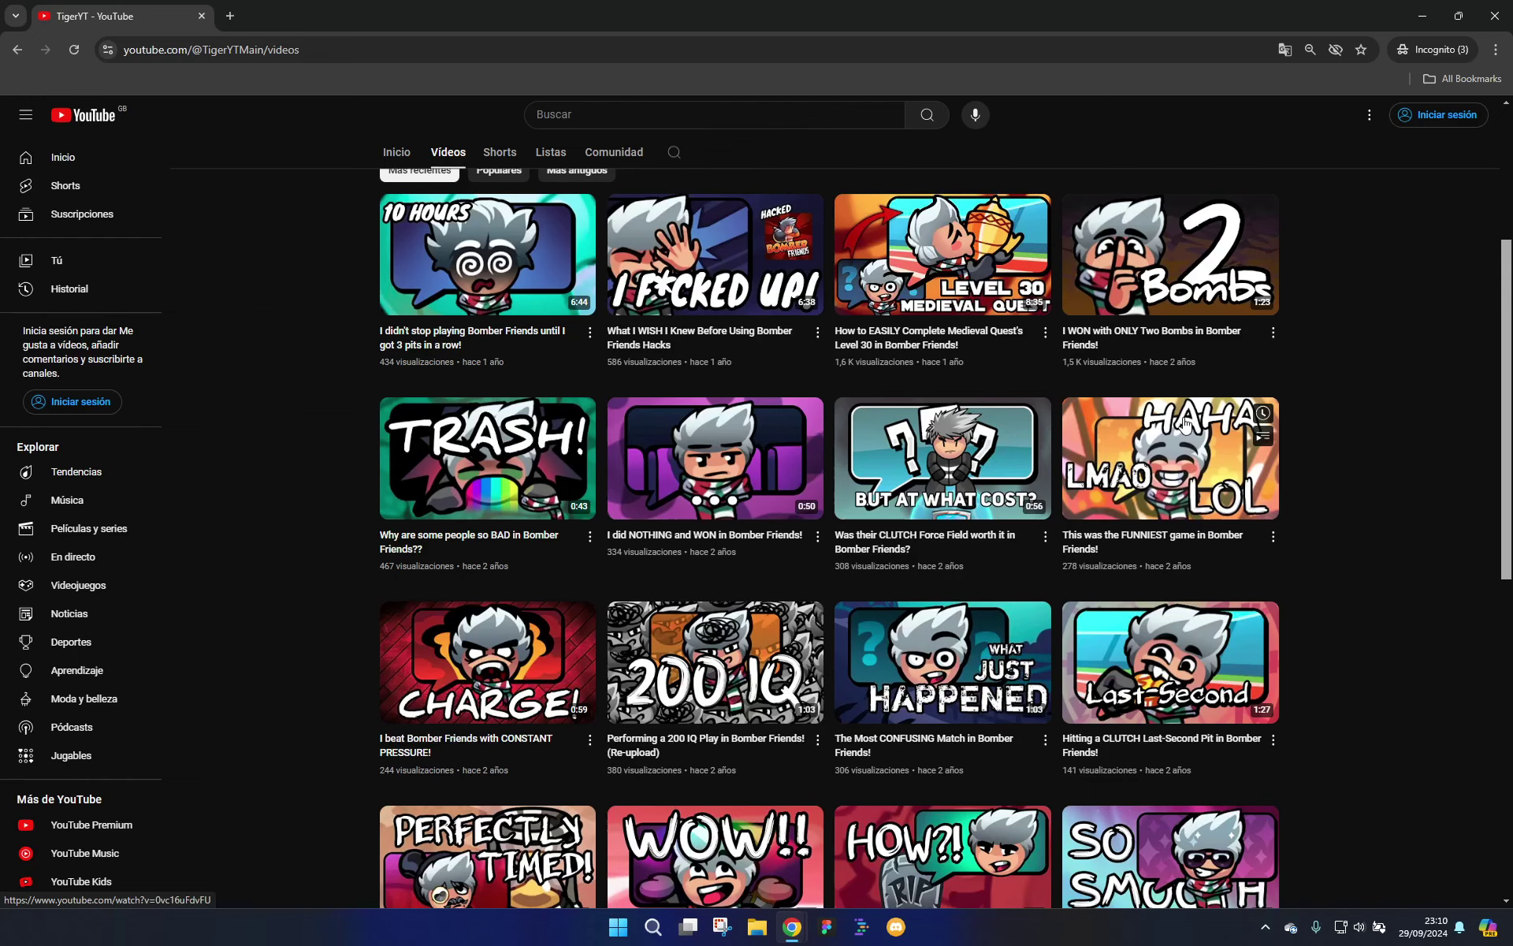
Open the FUNNIEST game video in a second tab and read its first comment
middle_click(1171, 457)
key("ctrl+Tab")
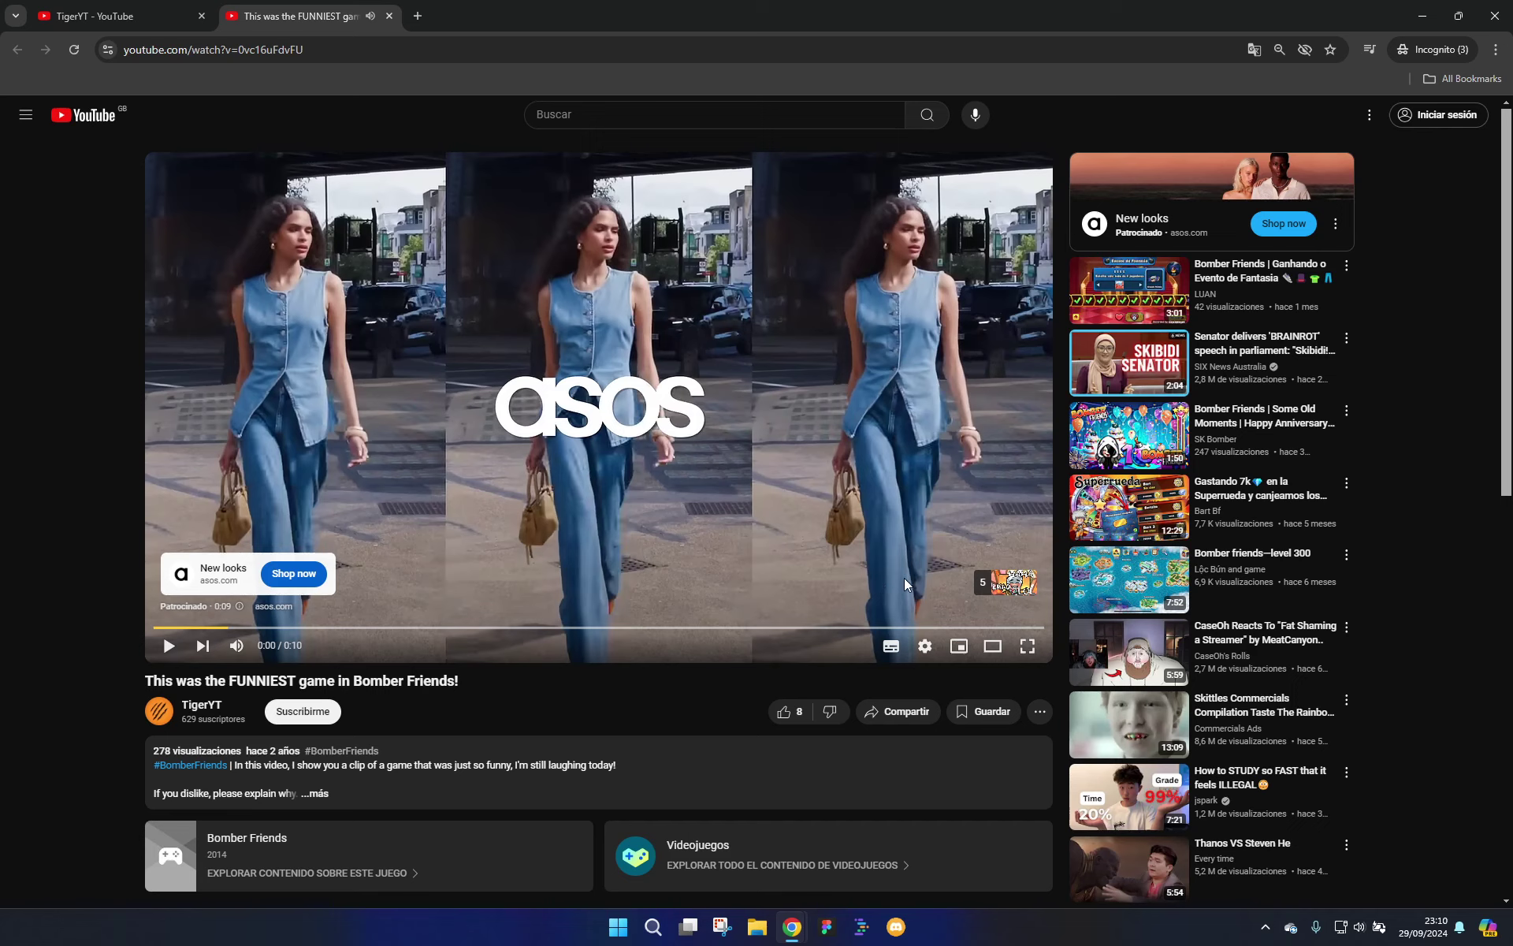
scroll(757, 568, "down", 7)
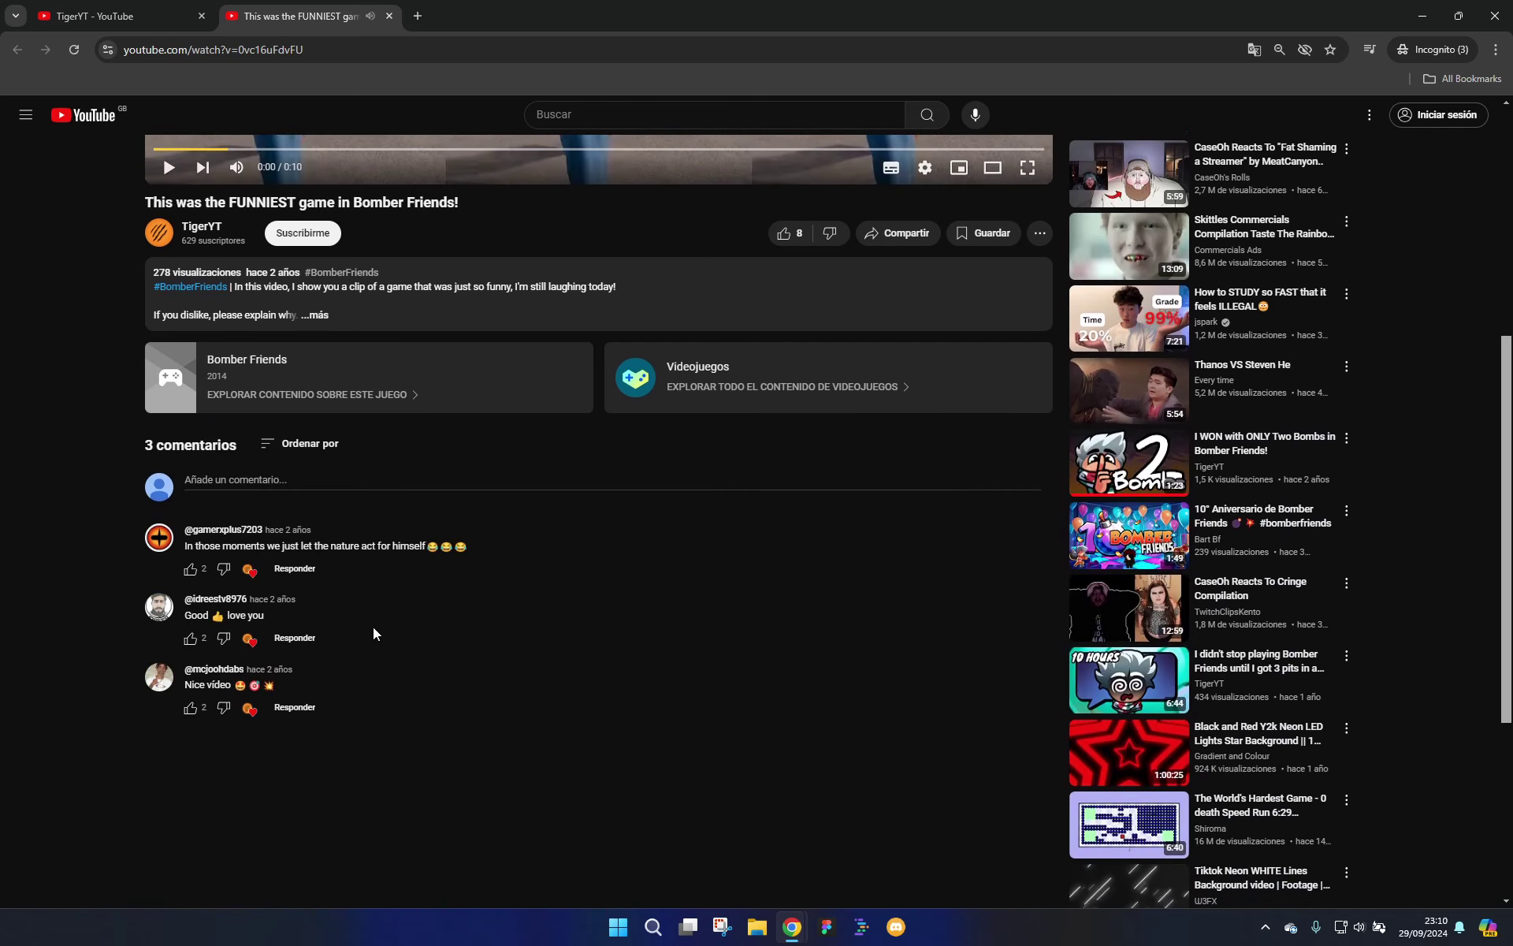
left_click_drag(381, 674, 186, 471)
left_click(351, 523)
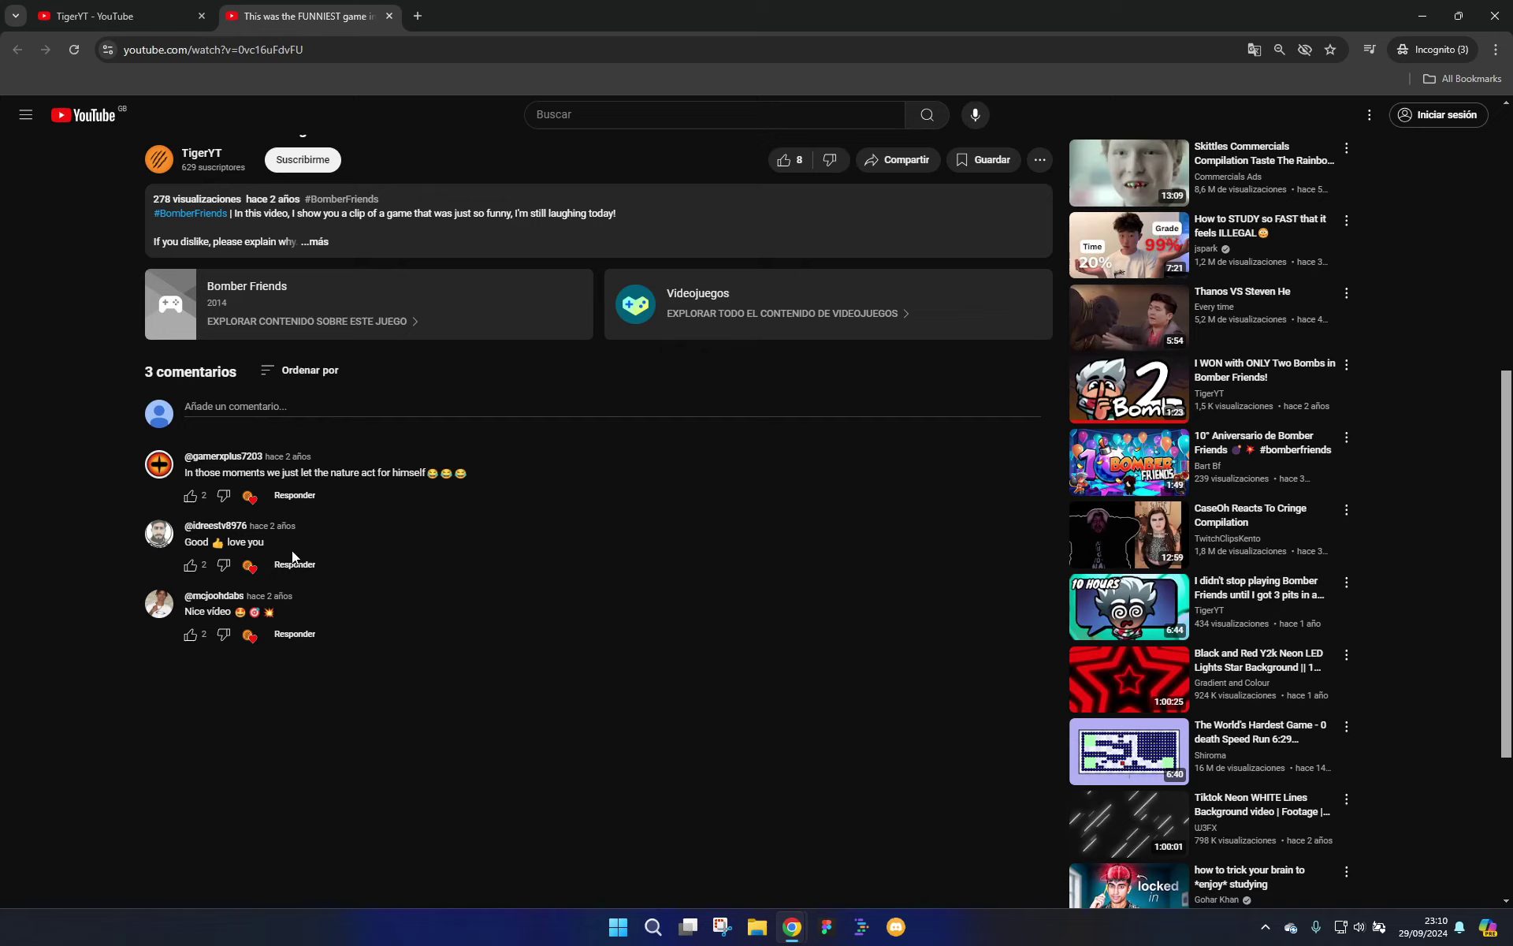
left_click_drag(365, 474, 237, 473)
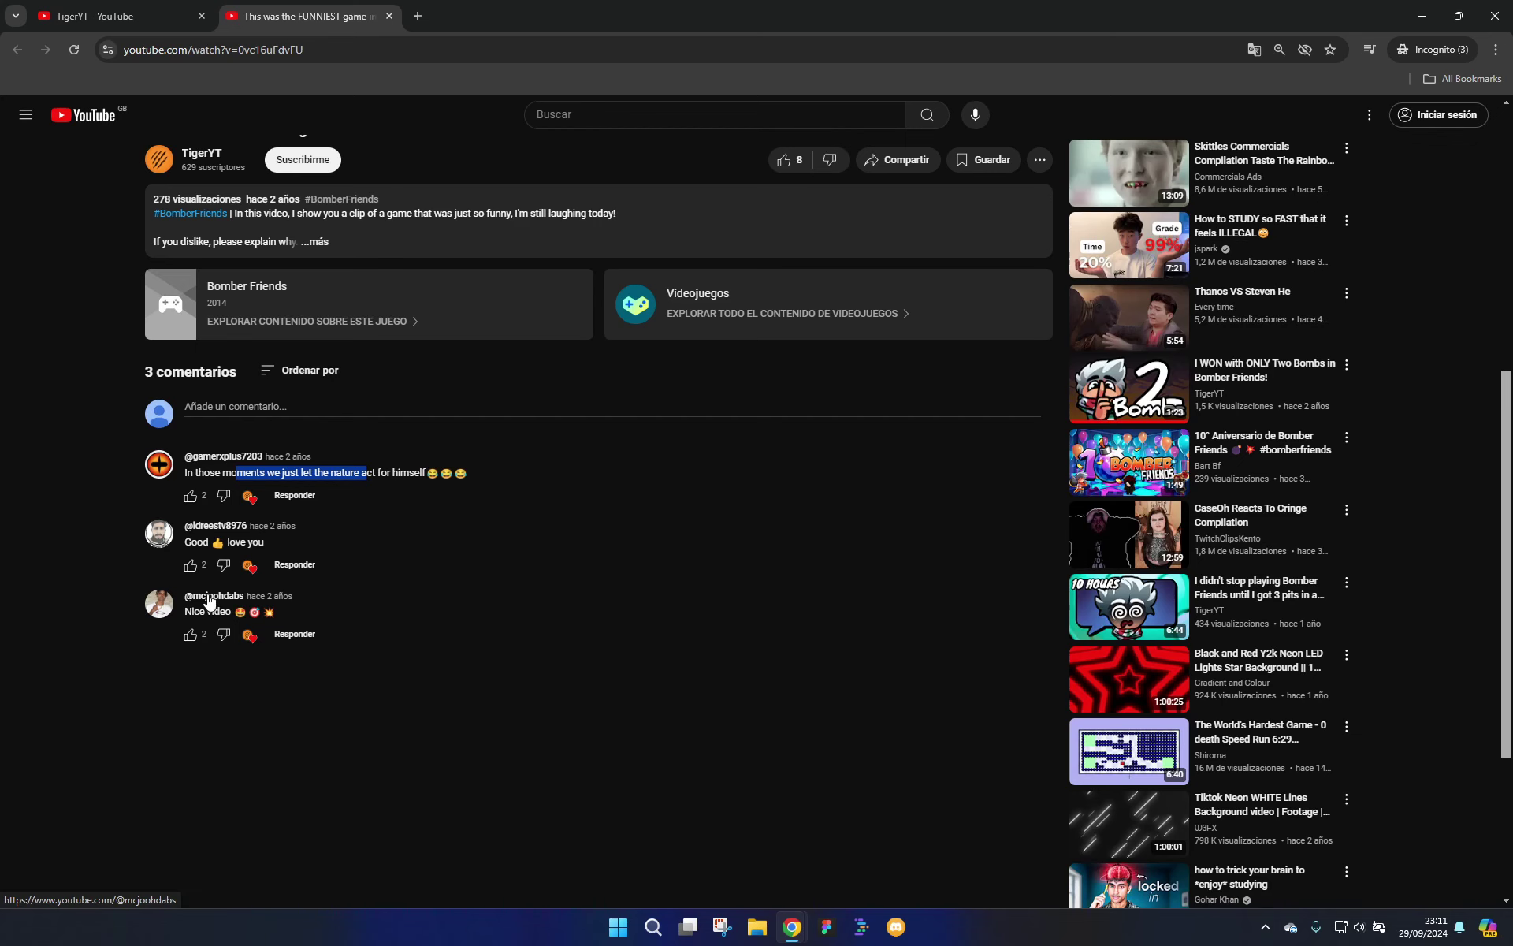
From the channel tab, skim The Most CONFUSING Match in Bomber Friends! video, then return to the list
left_click(108, 10)
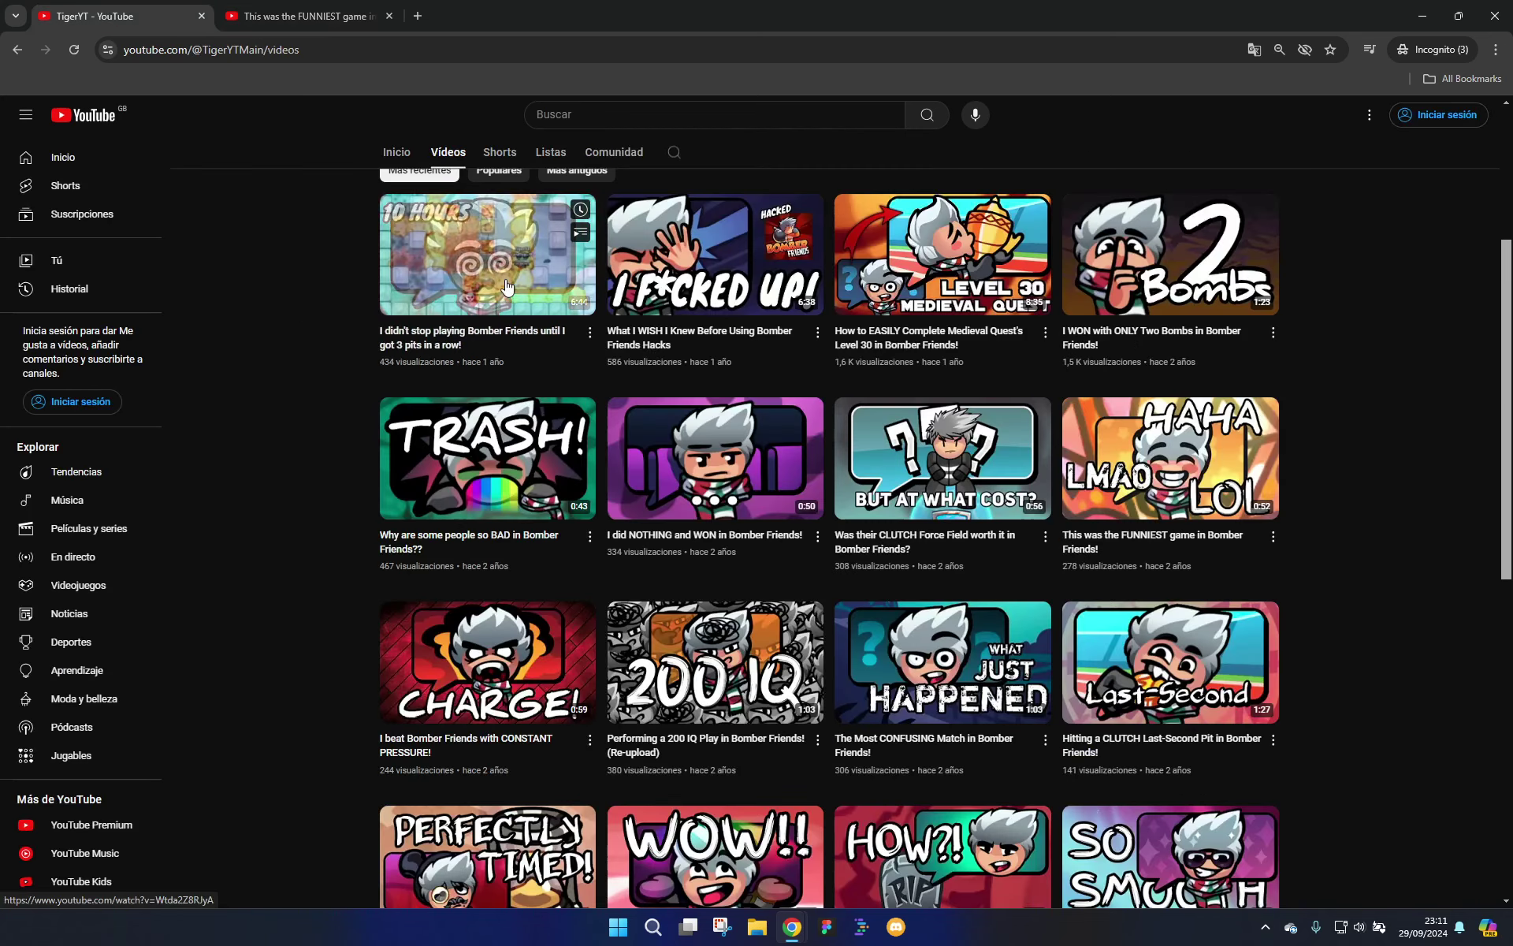
left_click(930, 662)
scroll(433, 409, "down", 6)
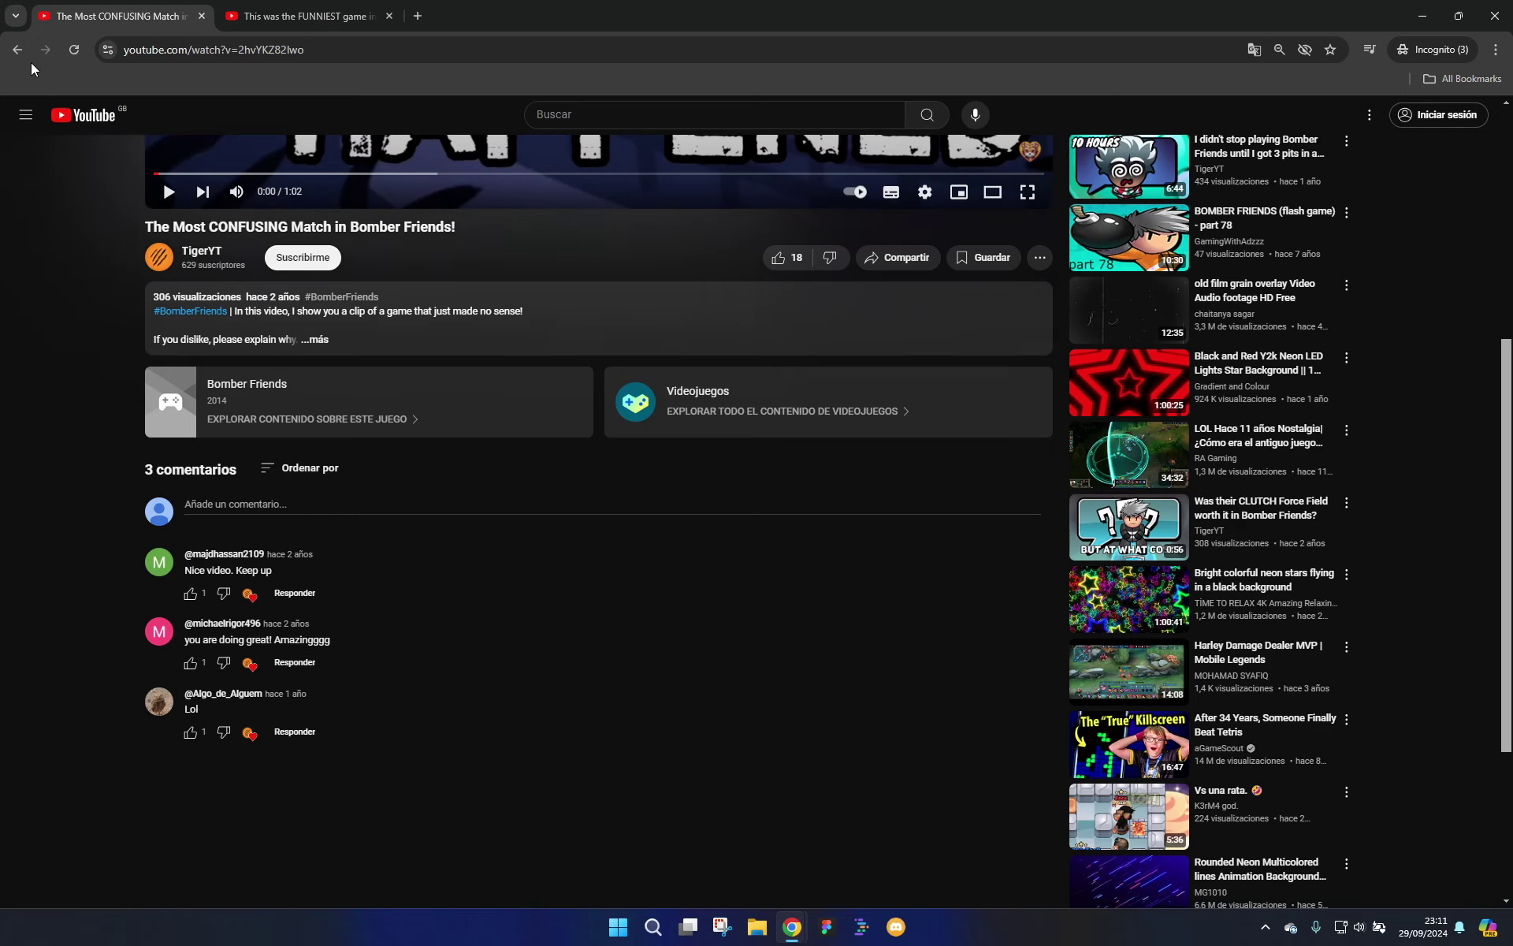
key("alt+Left")
scroll(787, 565, "down", 3)
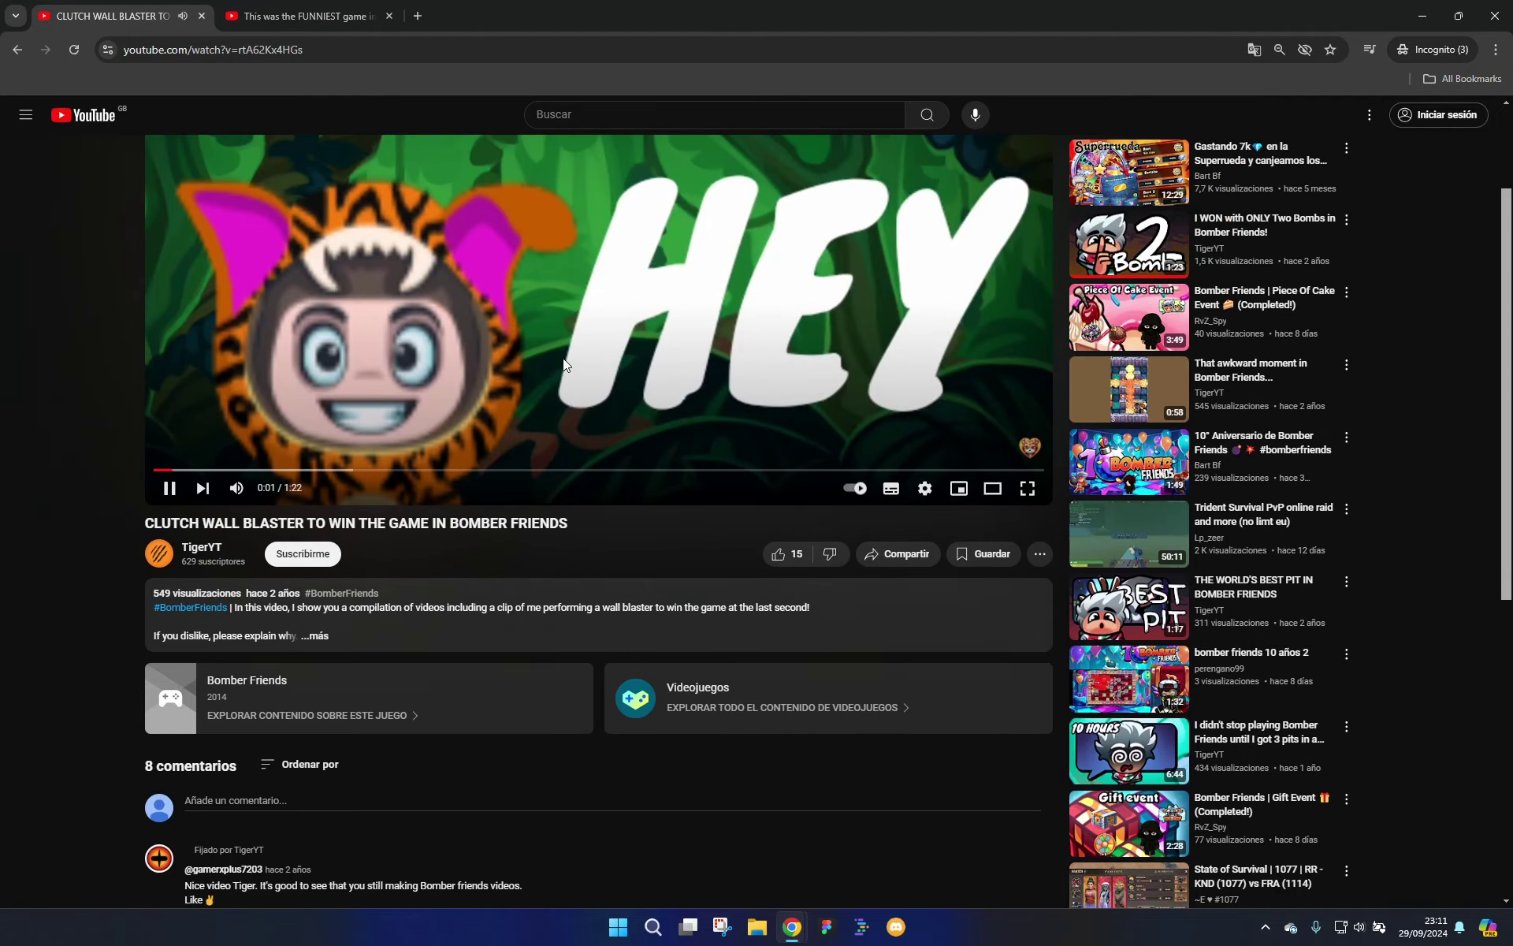
Pause the CLUTCH WALL BLASTER video and read its pinned comment, then go back to the channel
left_click(565, 383)
scroll(564, 402, "down", 1)
scroll(592, 396, "up", 3)
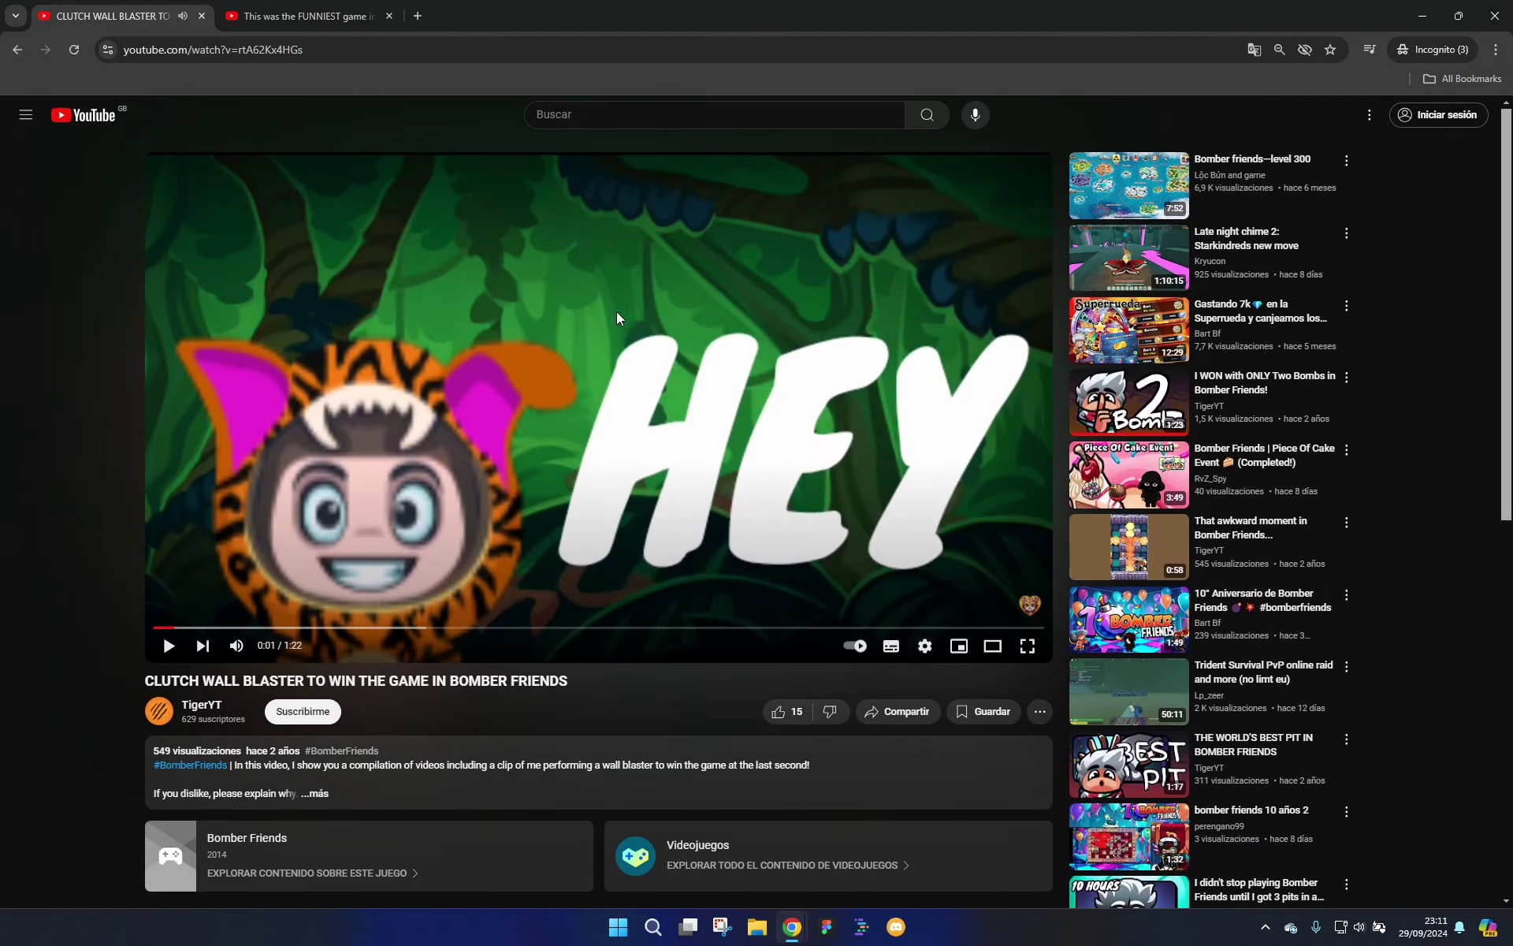
scroll(615, 314, "down", 7)
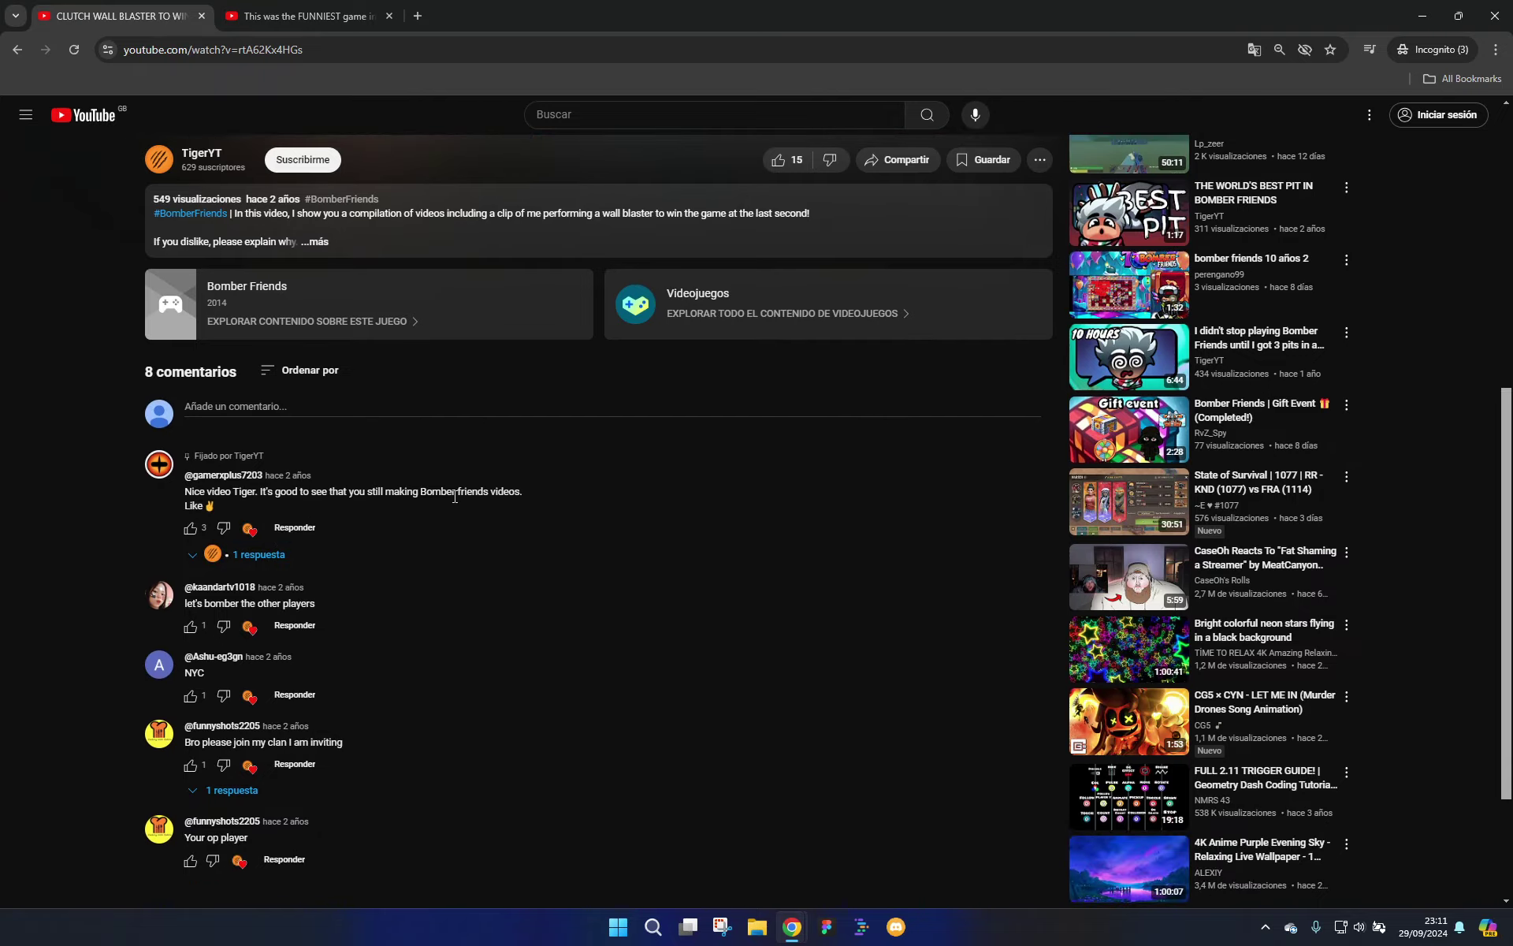
left_click_drag(455, 491, 190, 494)
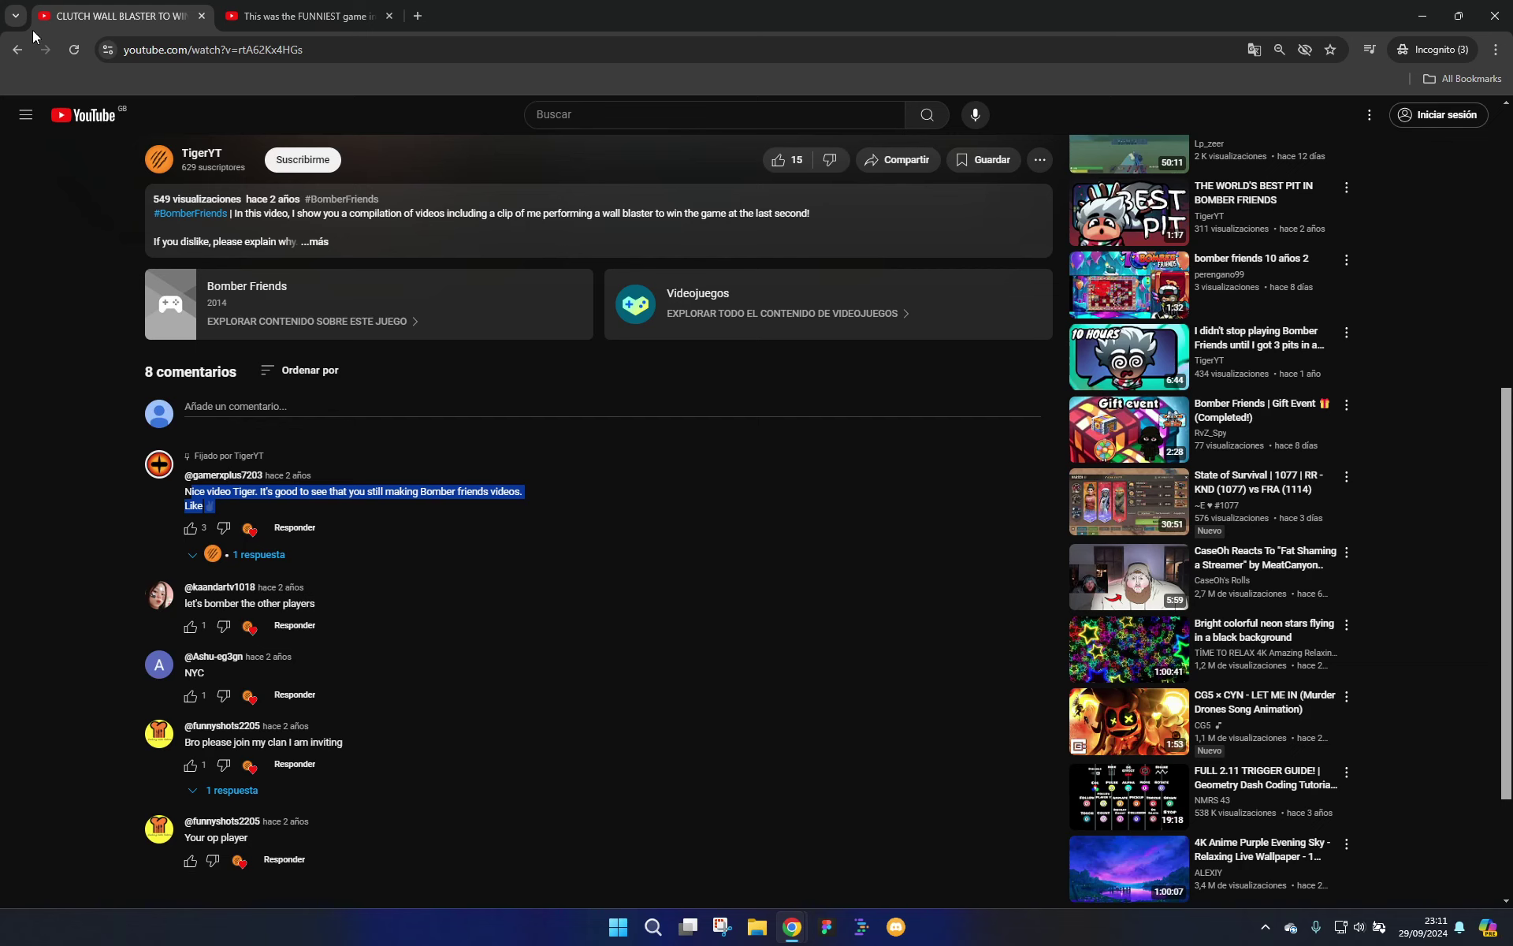
left_click(17, 49)
Scroll TigerYT's Videos grid to review uploads like 'I beat Bomber Friends with CONSTANT PRESSURE!'
scroll(550, 369, "up", 10)
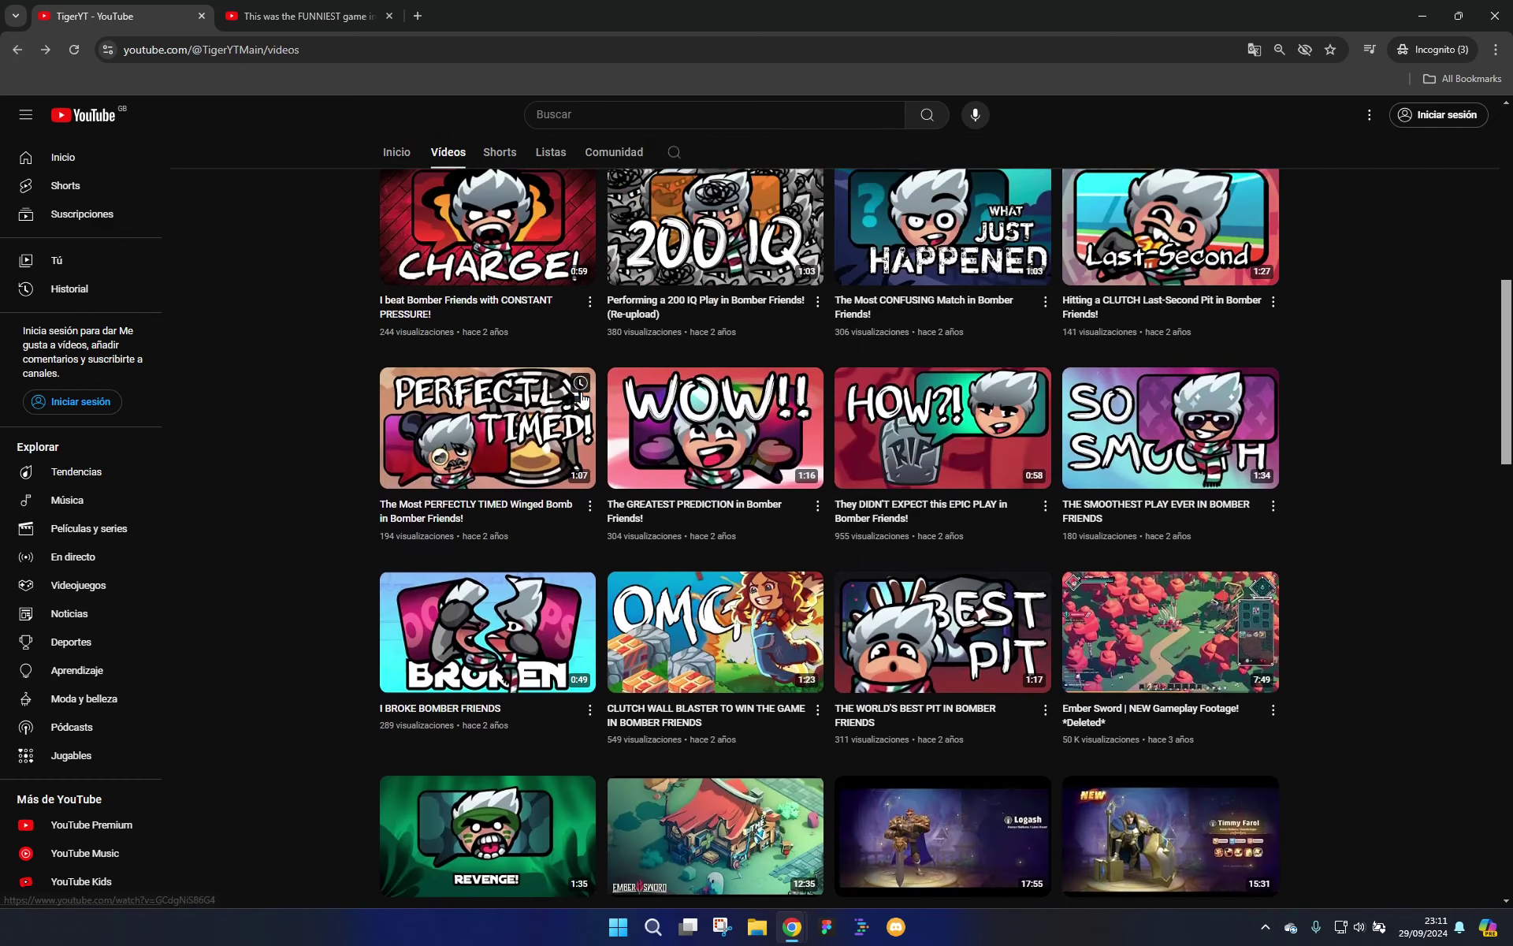
scroll(662, 440, "up", 2)
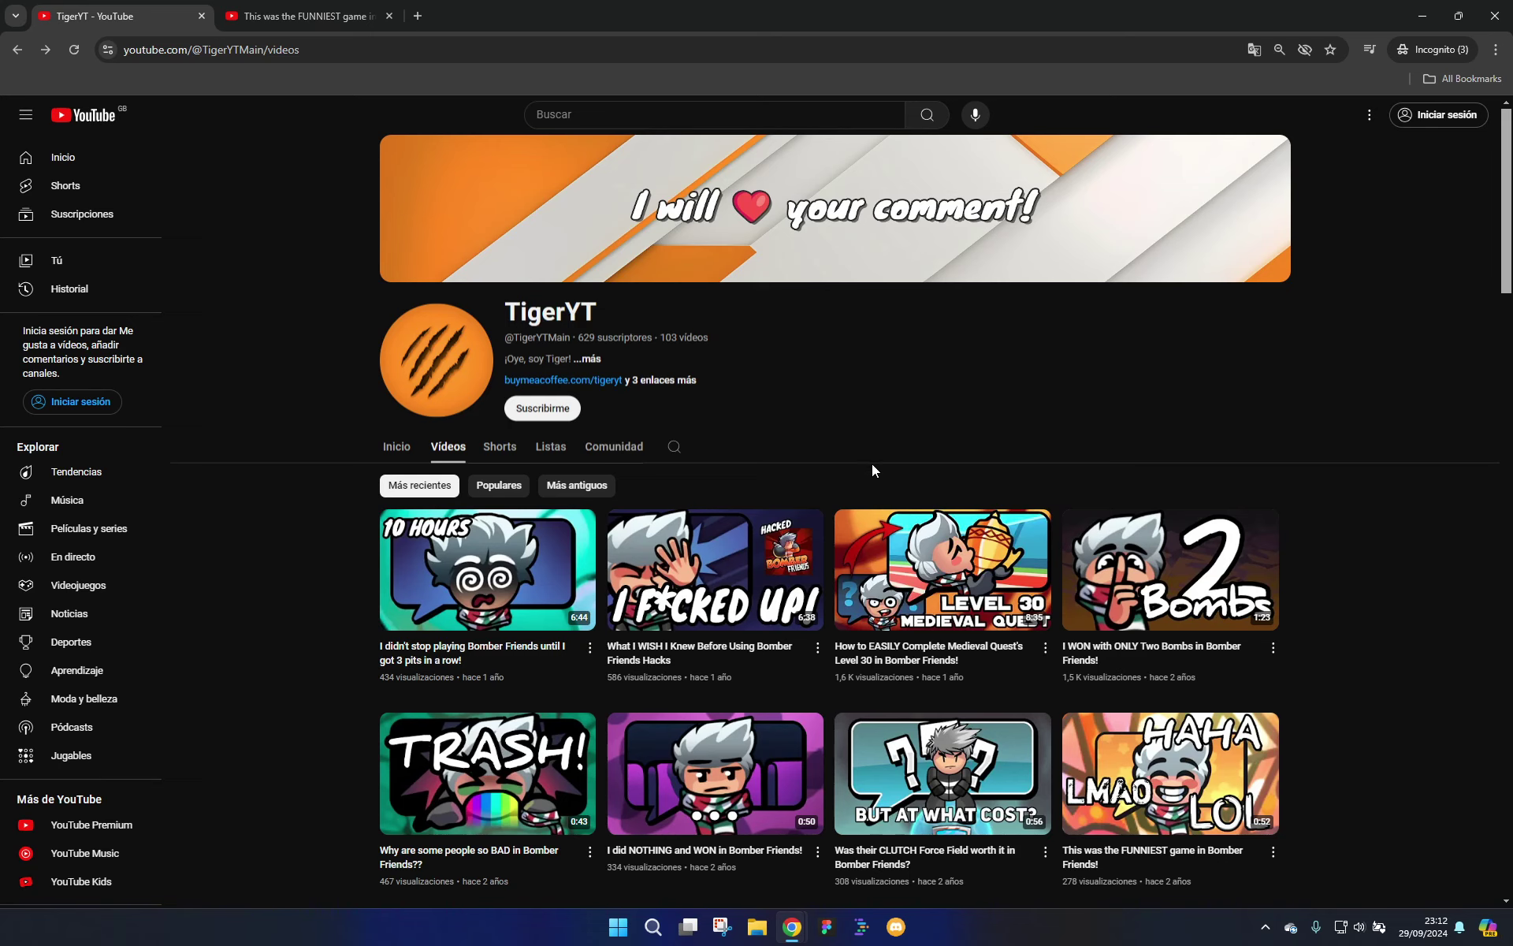
scroll(816, 482, "down", 1)
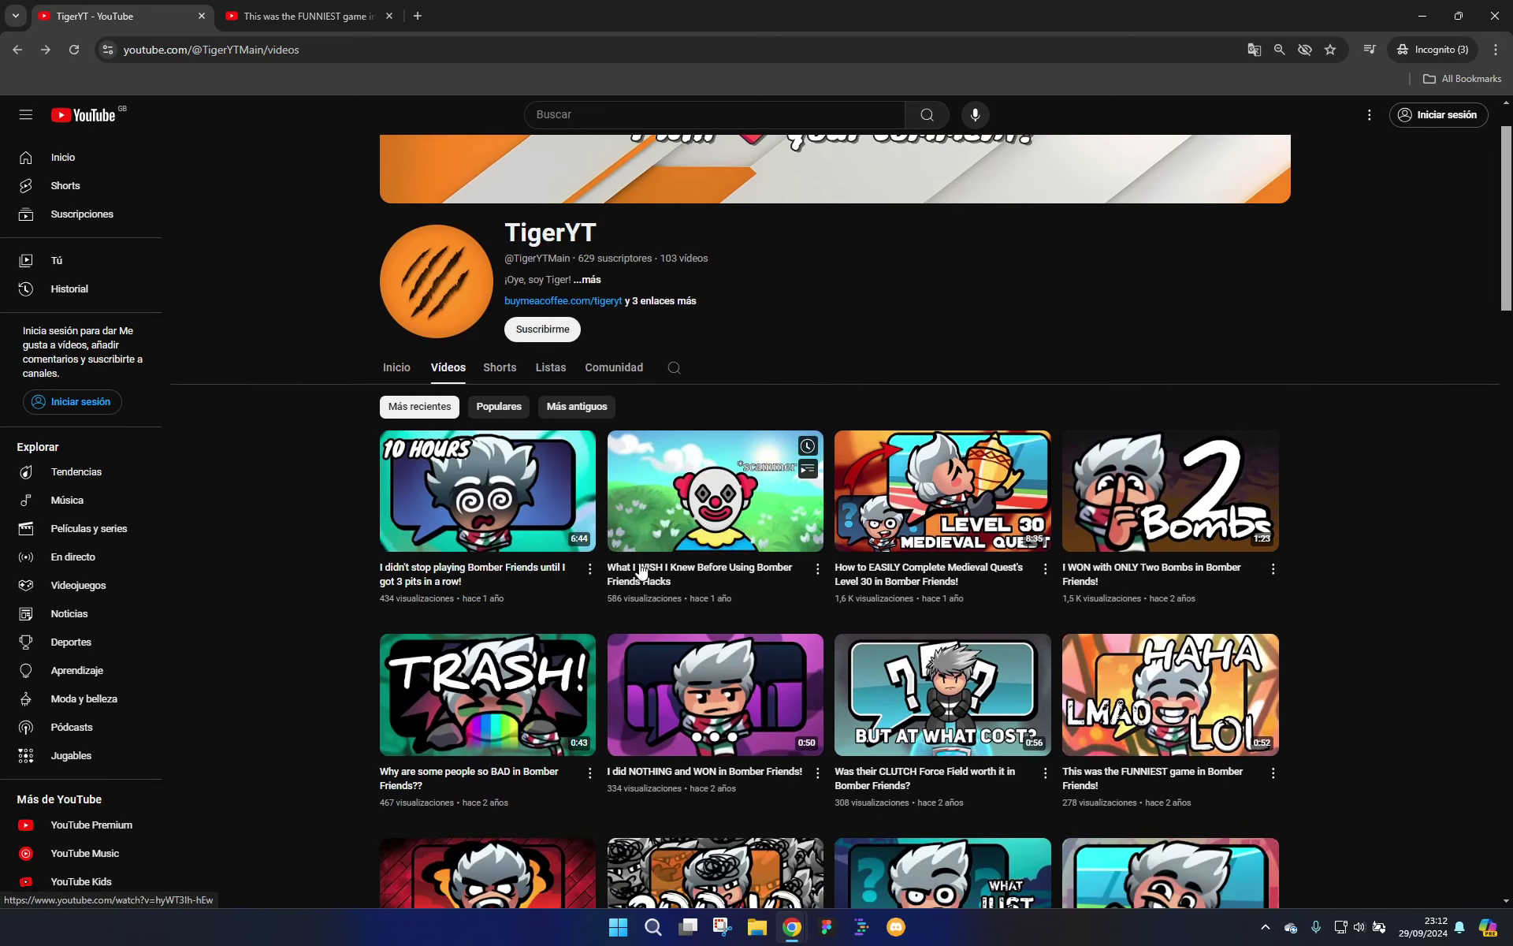
scroll(642, 570, "down", 4)
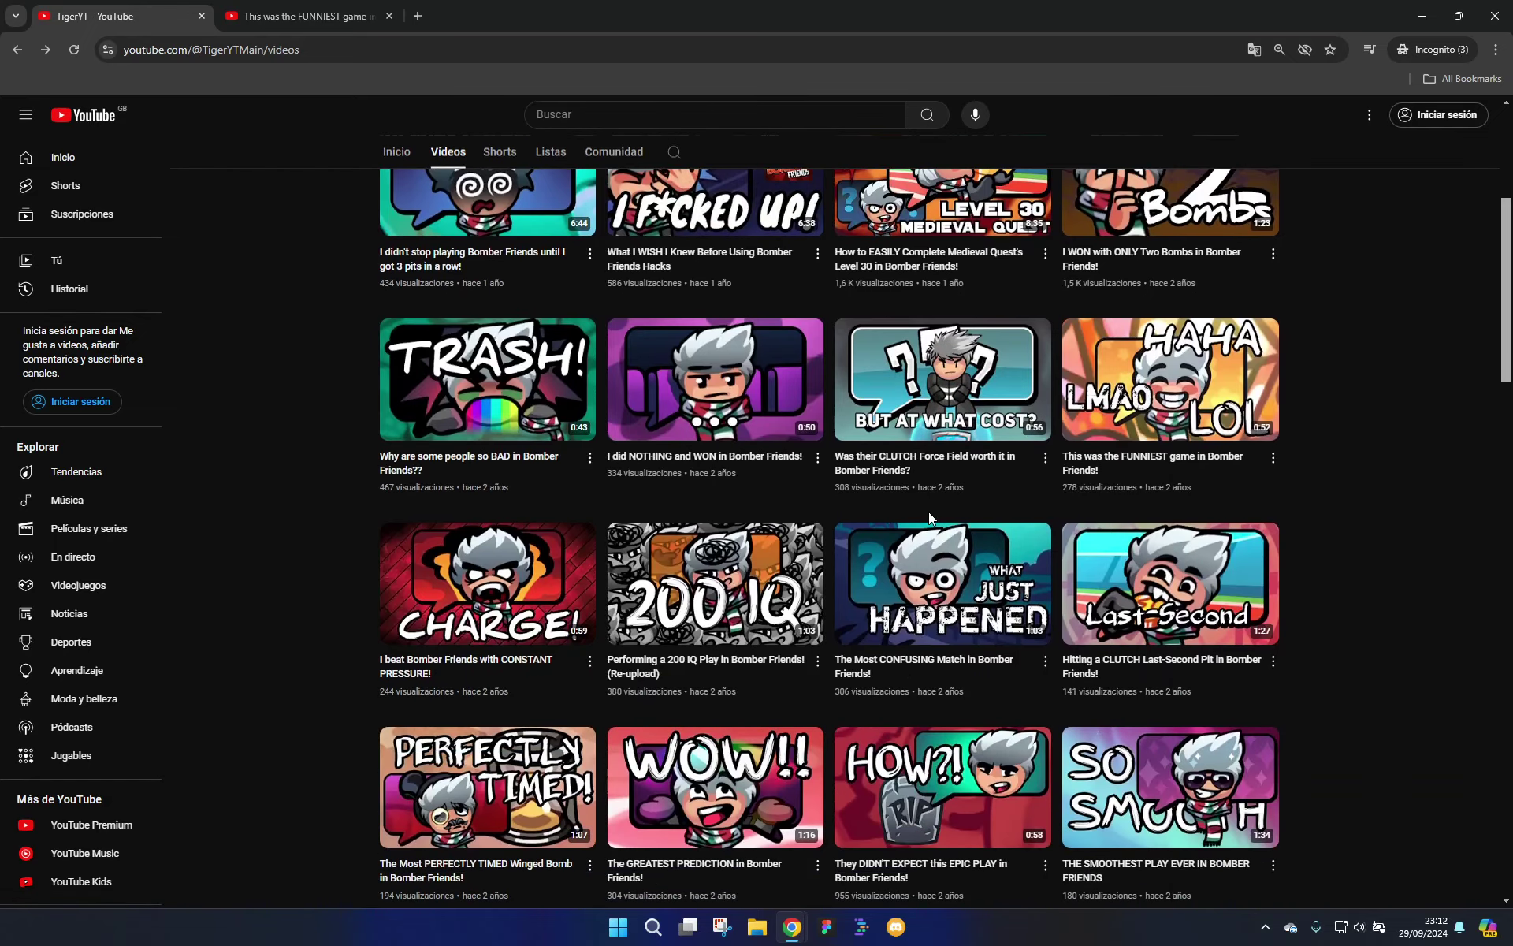
scroll(928, 512, "down", 1)
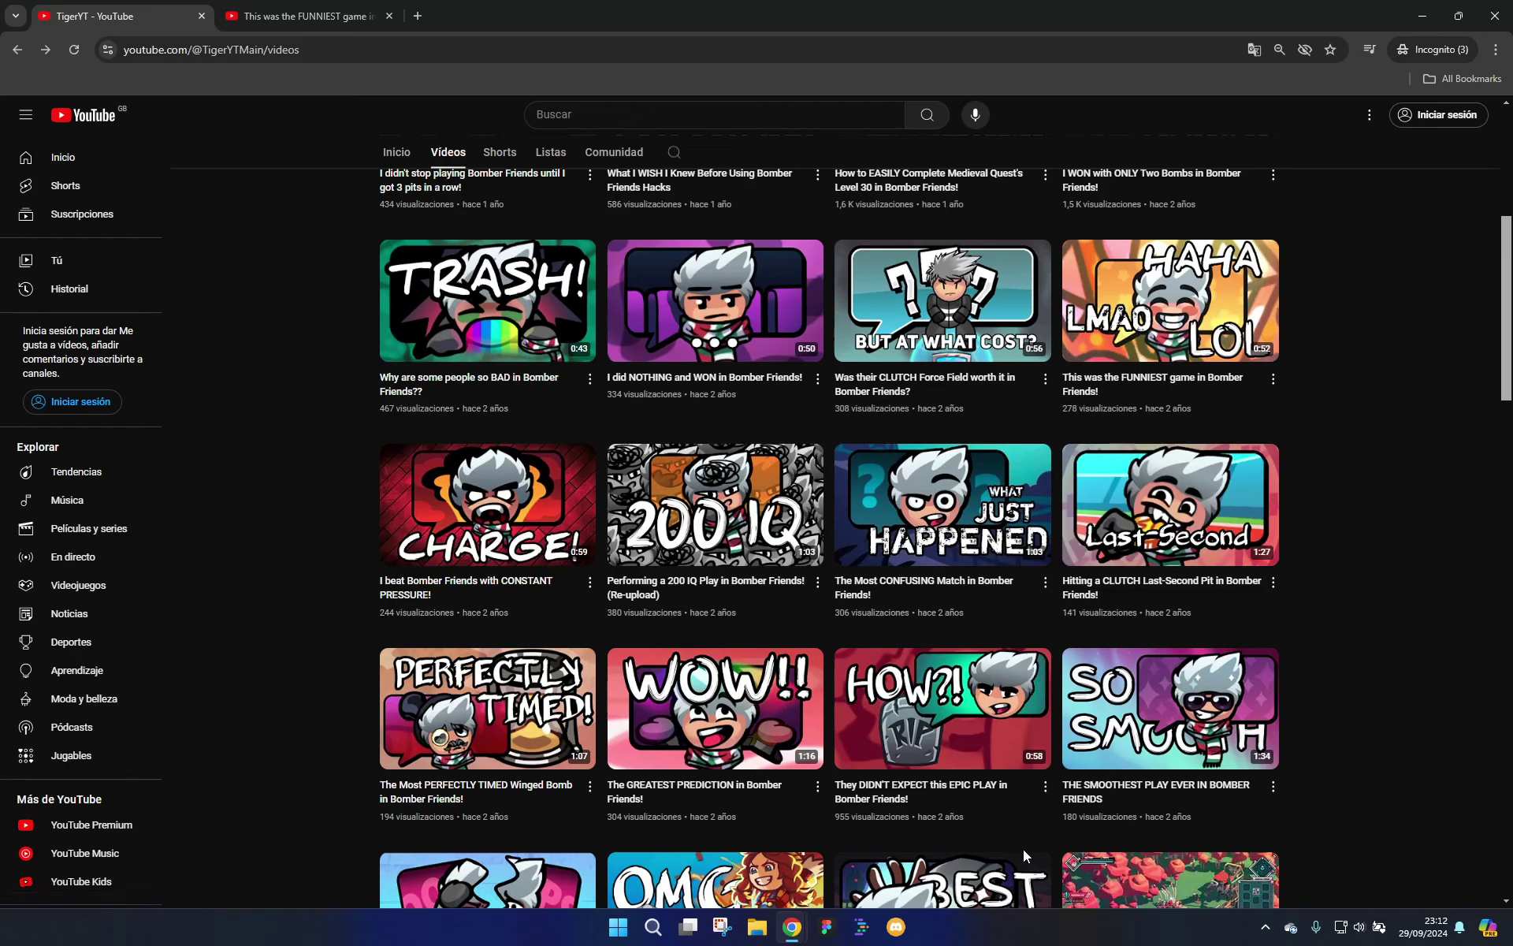
key("ctrl+super+Right")
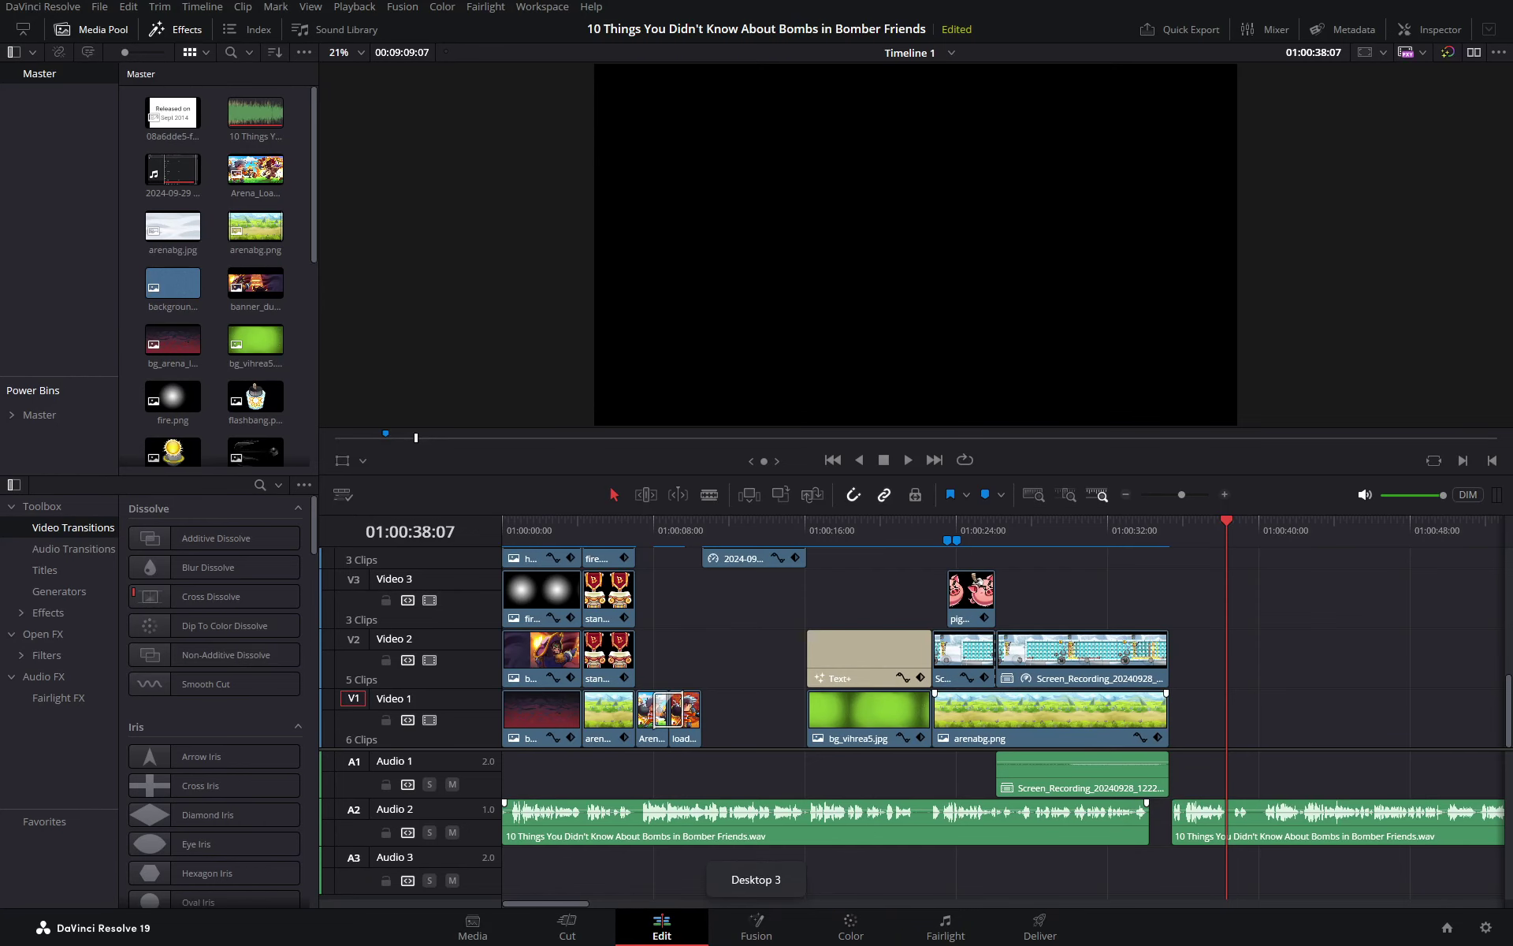